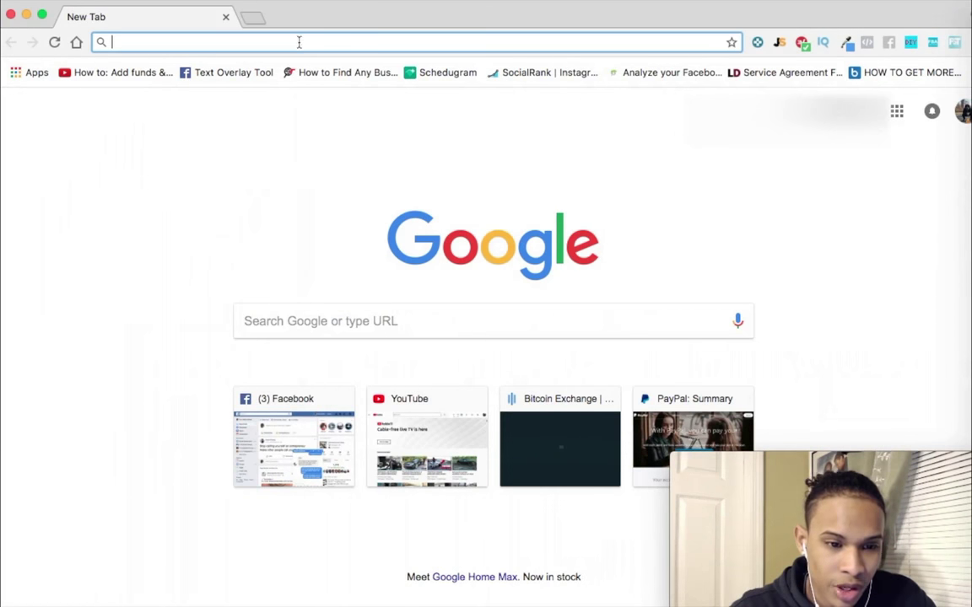
Step: Go to facebook.com and start creating a new Page from the account options
text(FACEBOOK.C)
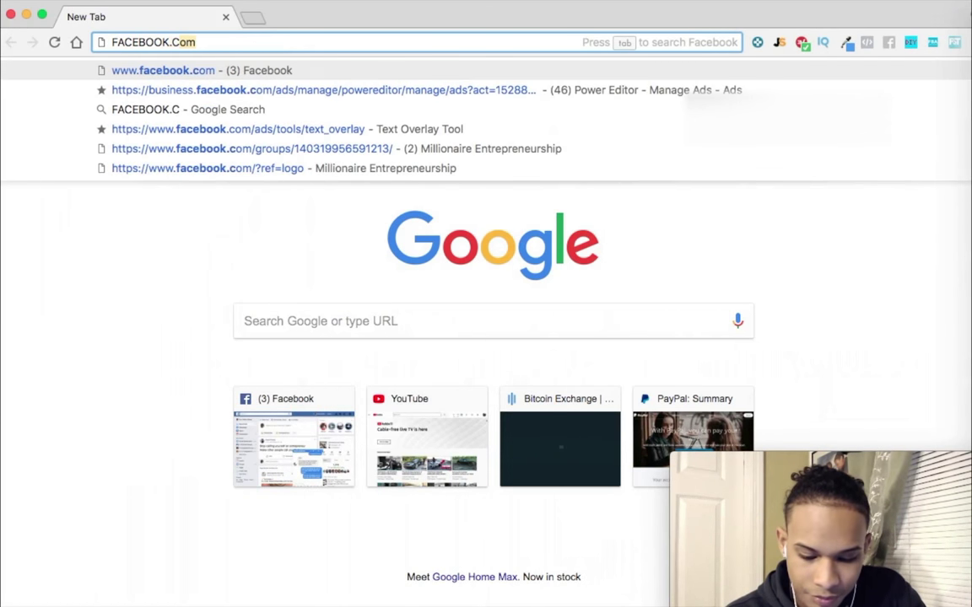
key(Return)
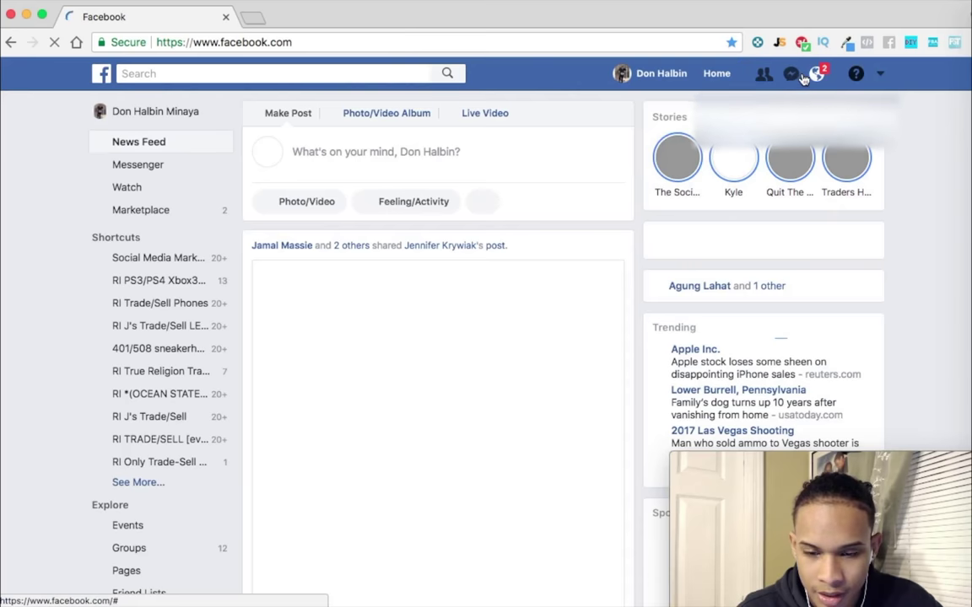
click(797, 75)
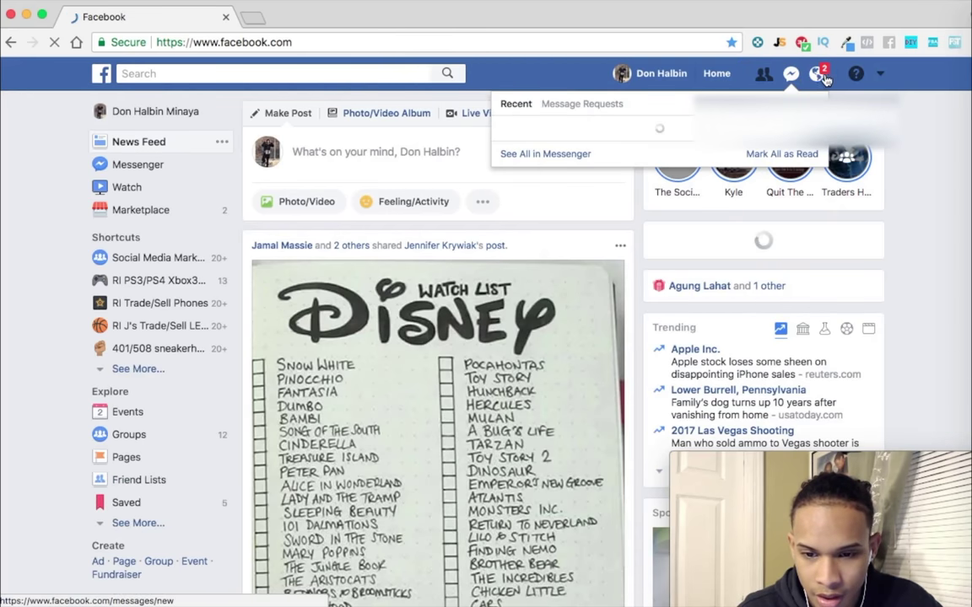
click(881, 76)
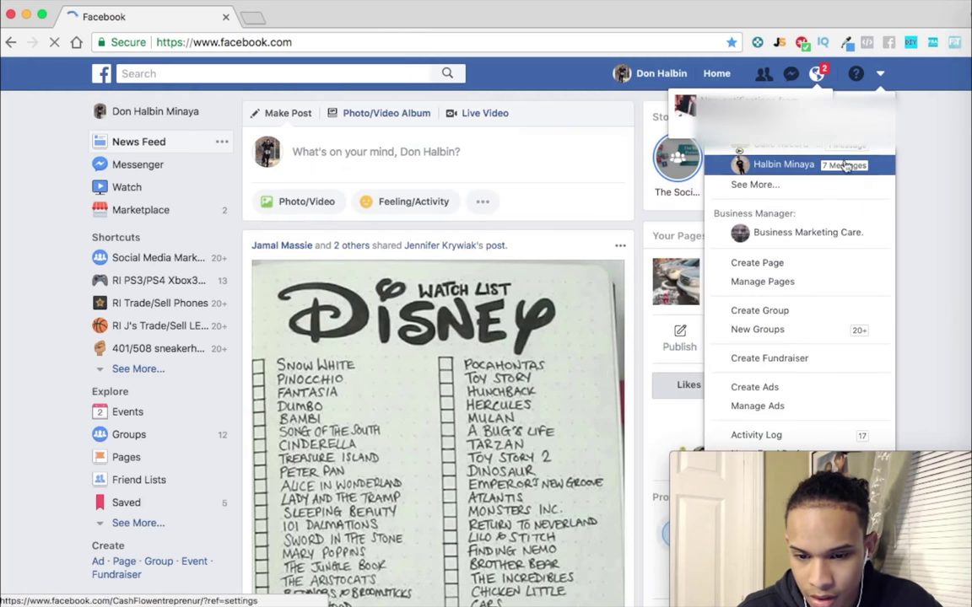
click(779, 268)
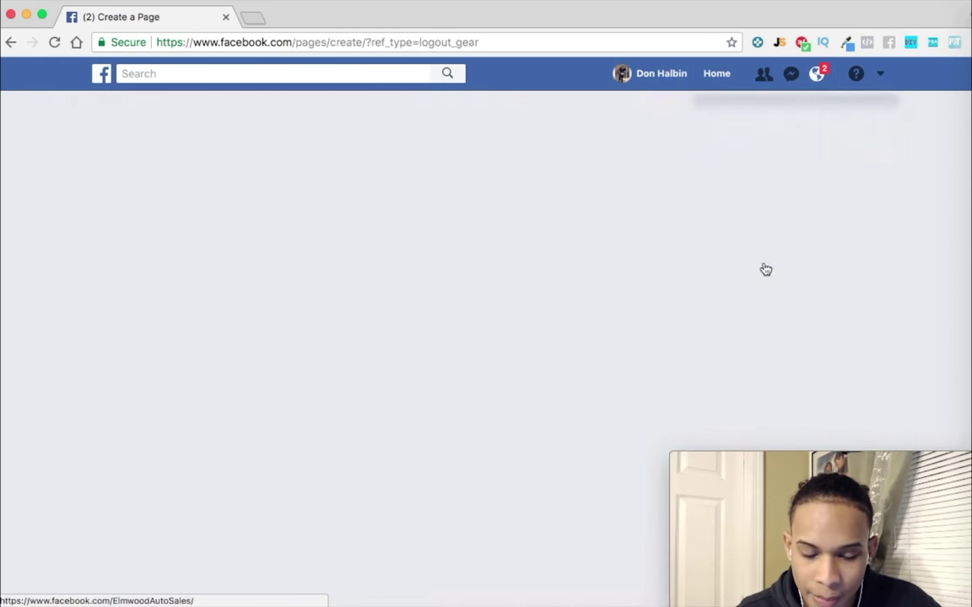
Step: Choose Brand or Product as the Page type and enter "Petcy things" as its name
scroll(472, 253, down, 1)
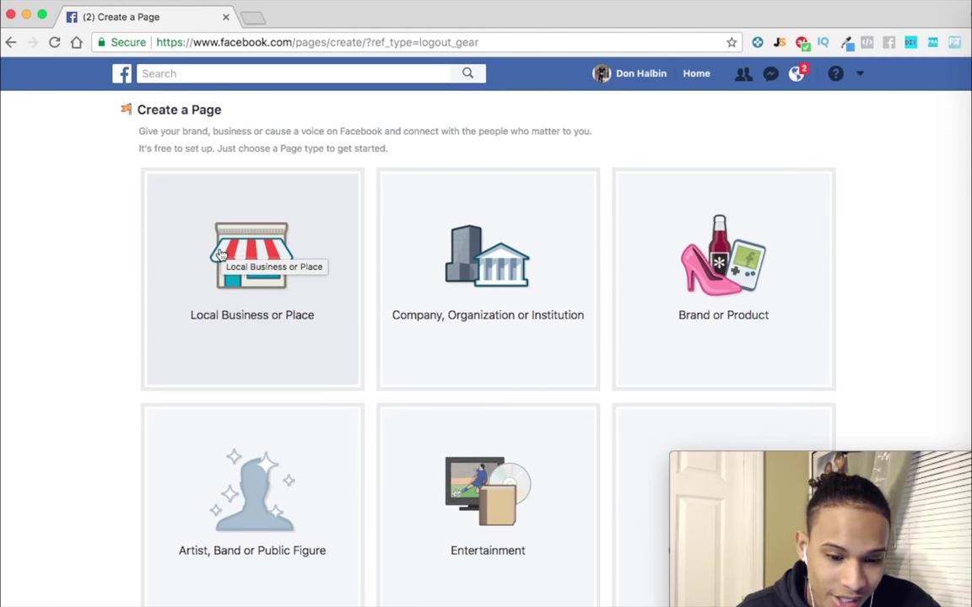
scroll(220, 254, down, 2)
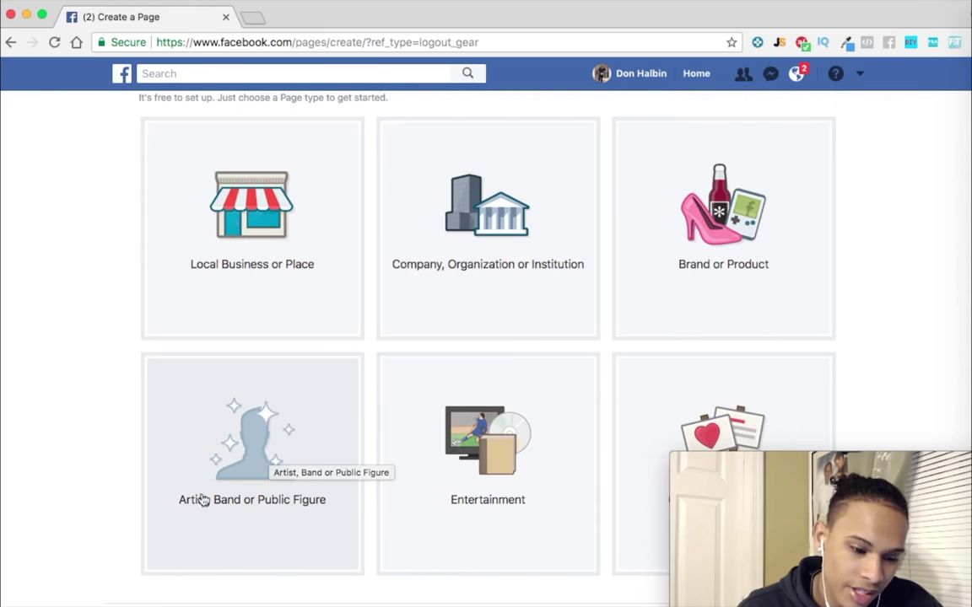
scroll(314, 489, down, 2)
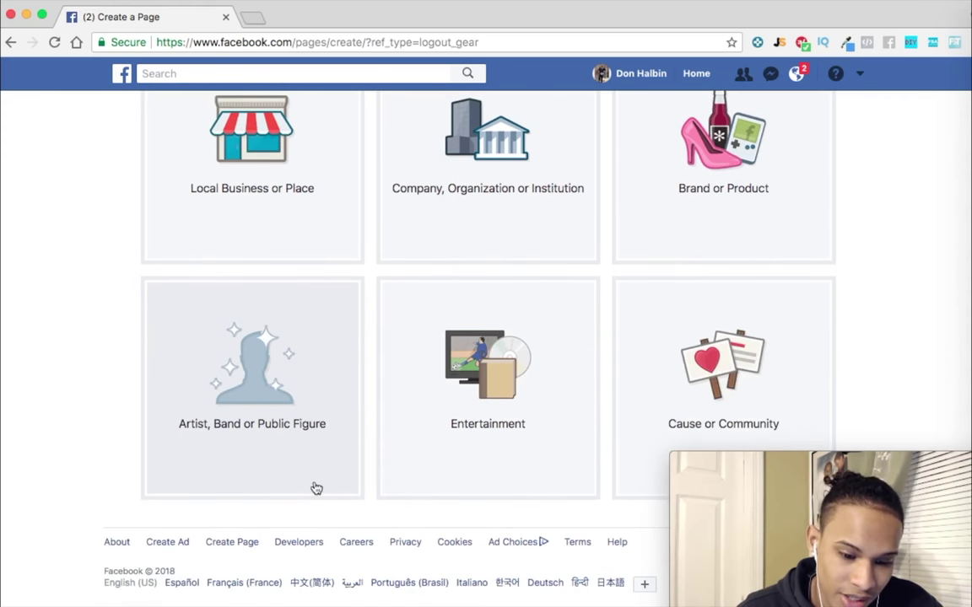
scroll(338, 473, up, 1)
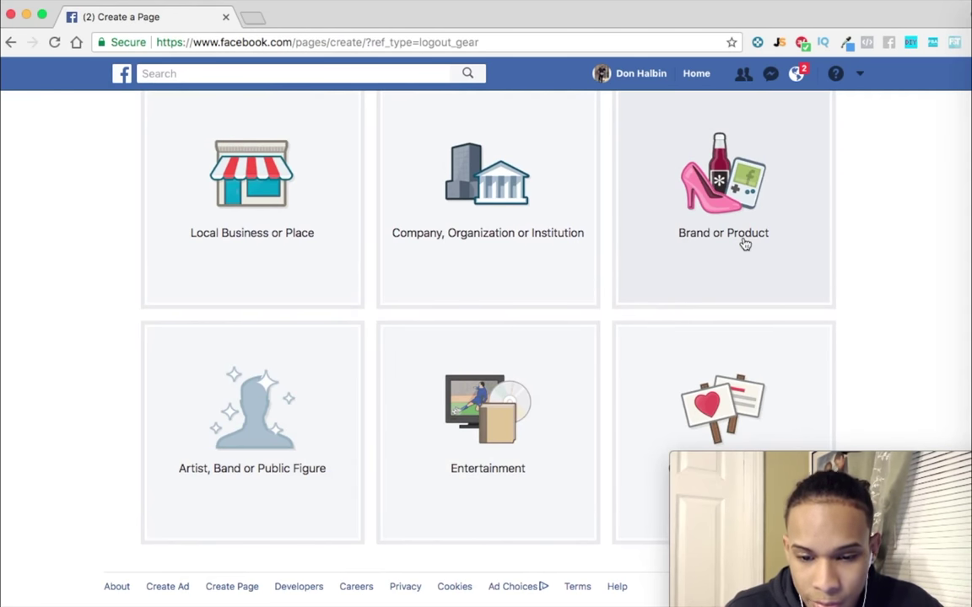
click(745, 244)
click(691, 150)
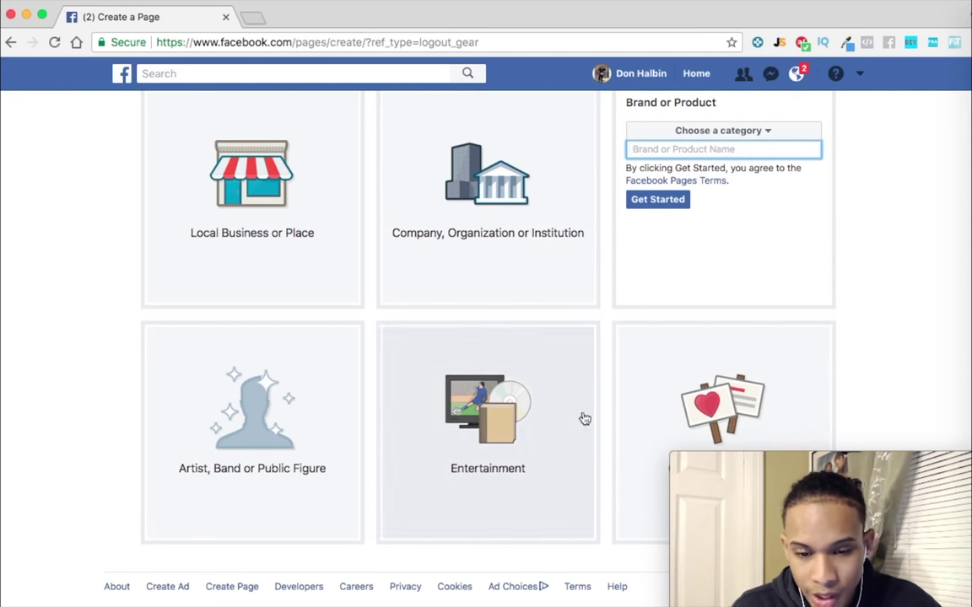
scroll(587, 426, up, 1)
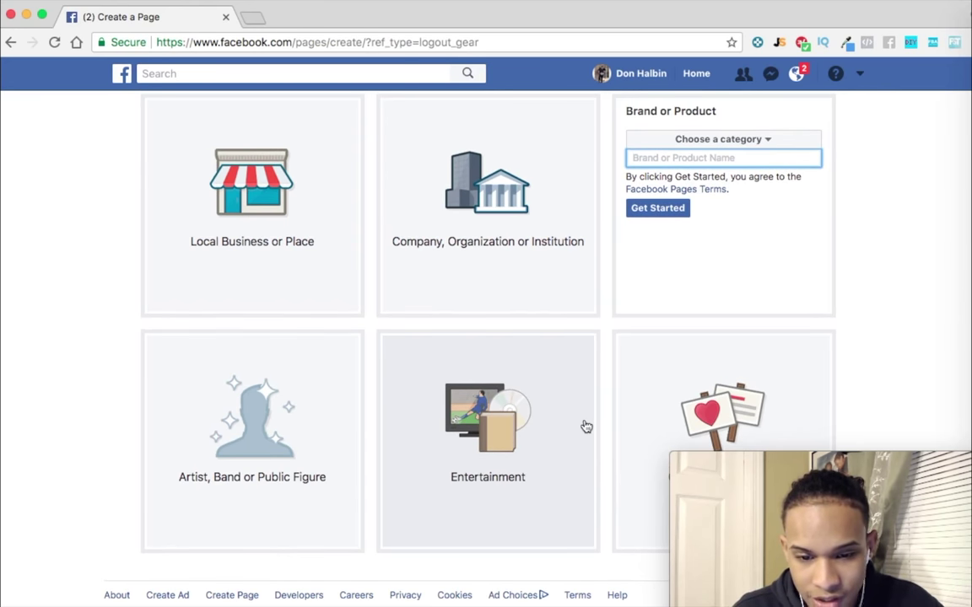
text(pE)
key(BackSpace)
key(BackSpace)
text(Petcy things)
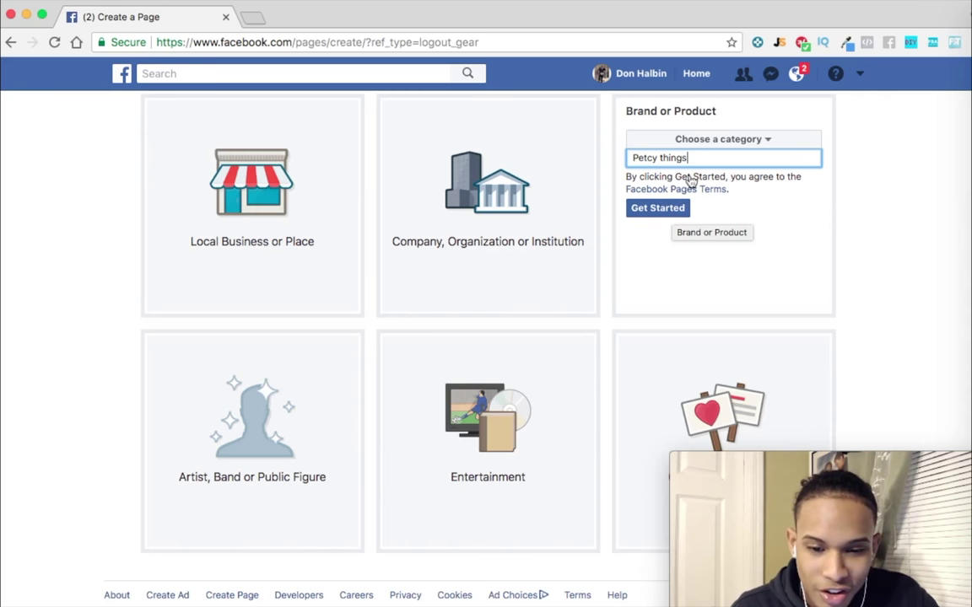
Step: Set the Page category to Pet Supplies and submit the Brand or Product form to create the Page
click(667, 217)
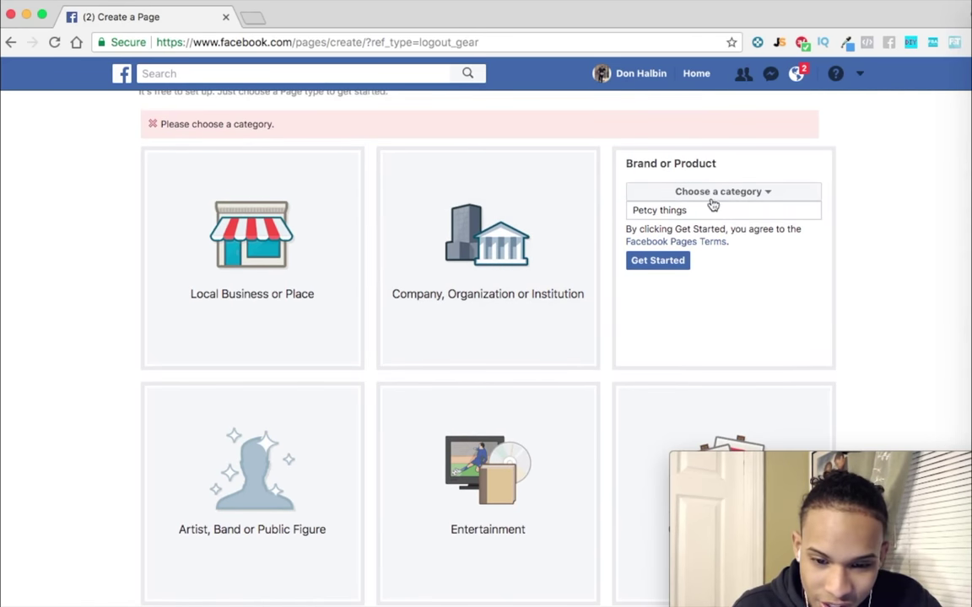
click(720, 192)
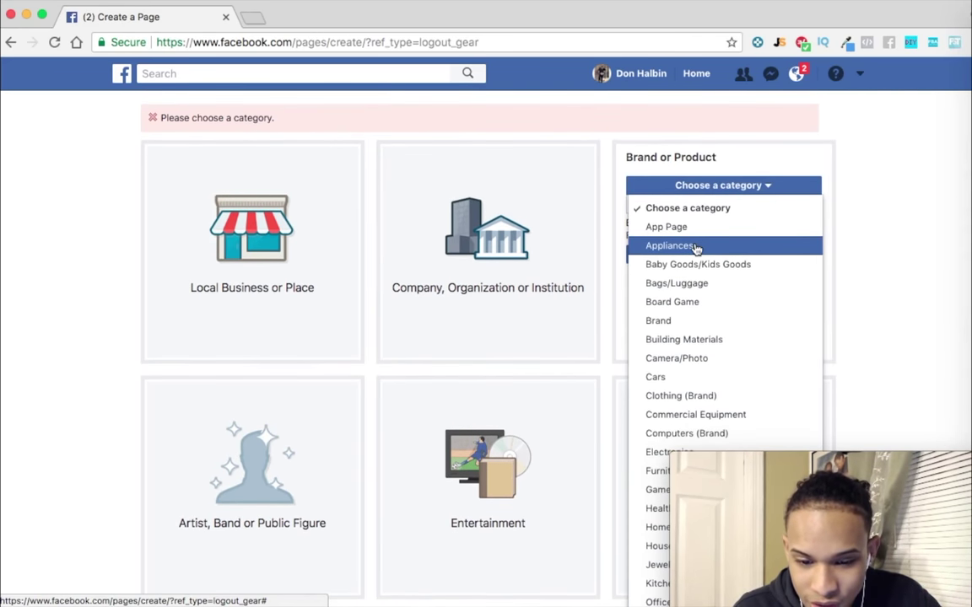
scroll(701, 248, down, 5)
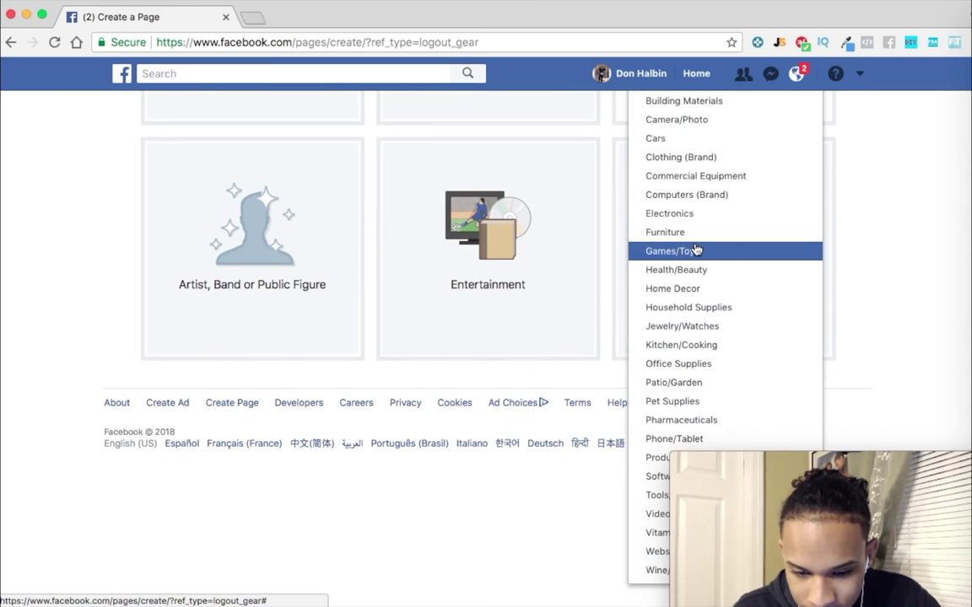
scroll(696, 251, up, 6)
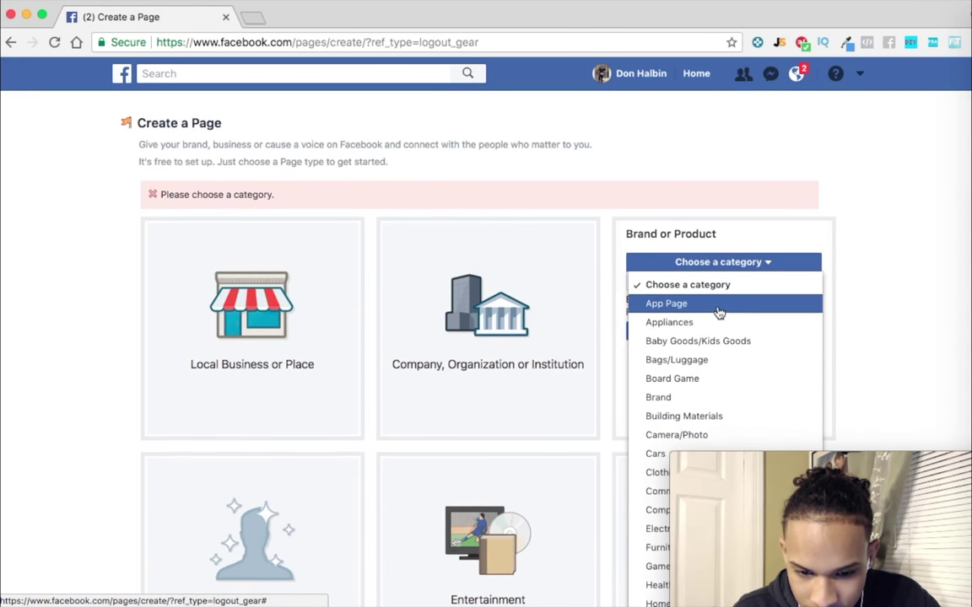
scroll(719, 308, down, 1)
scroll(727, 301, down, 3)
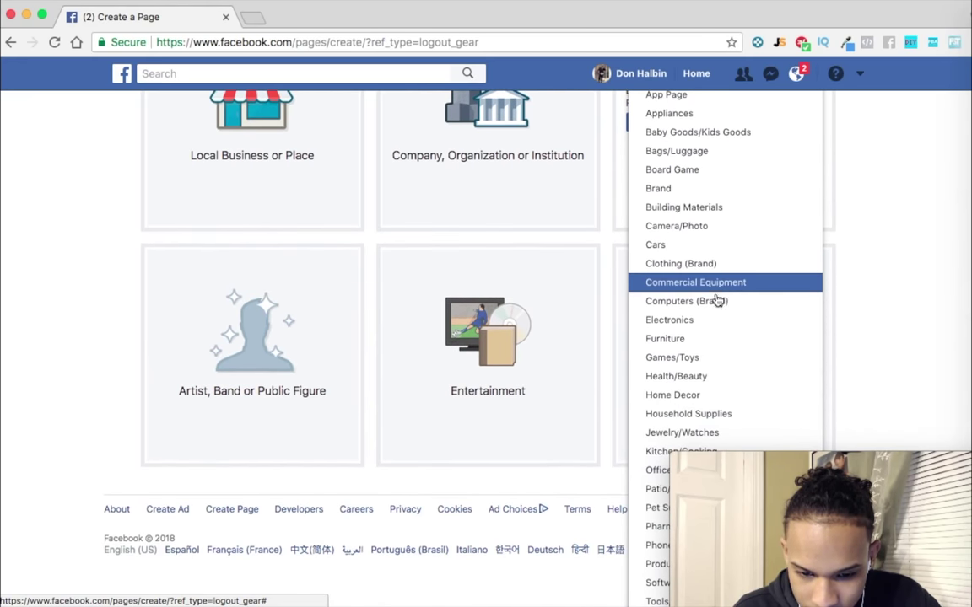
scroll(717, 306, down, 1)
scroll(715, 305, down, 1)
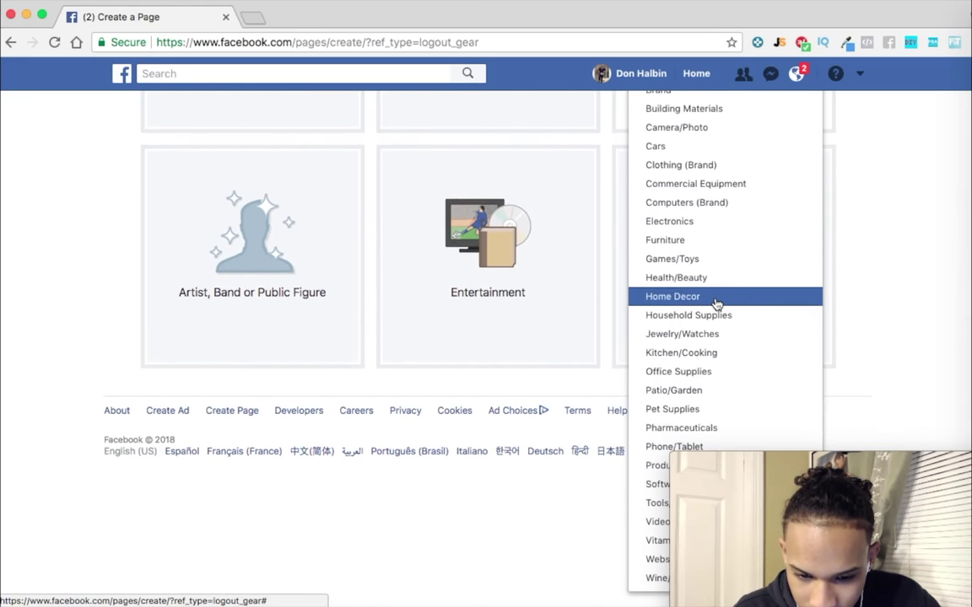
click(672, 400)
scroll(675, 371, up, 3)
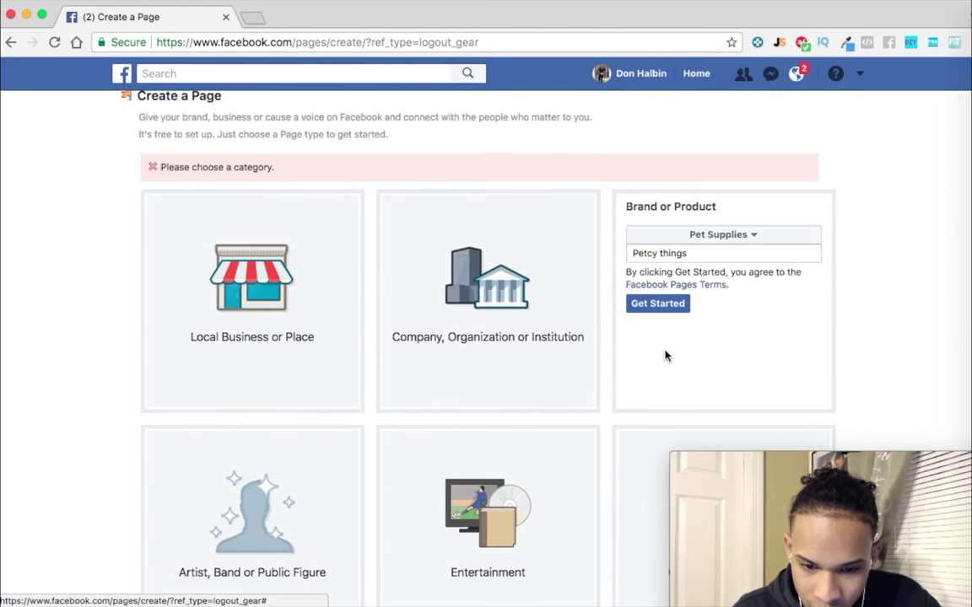
click(665, 305)
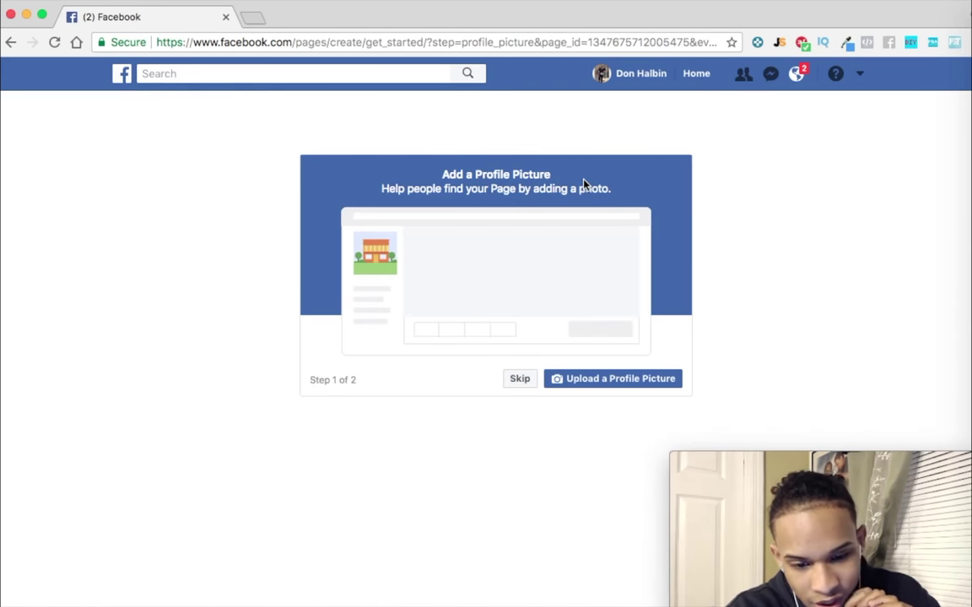
Step: Skip the profile picture and cover photo setup, and dismiss the introductory tour tips on the new Page
click(521, 383)
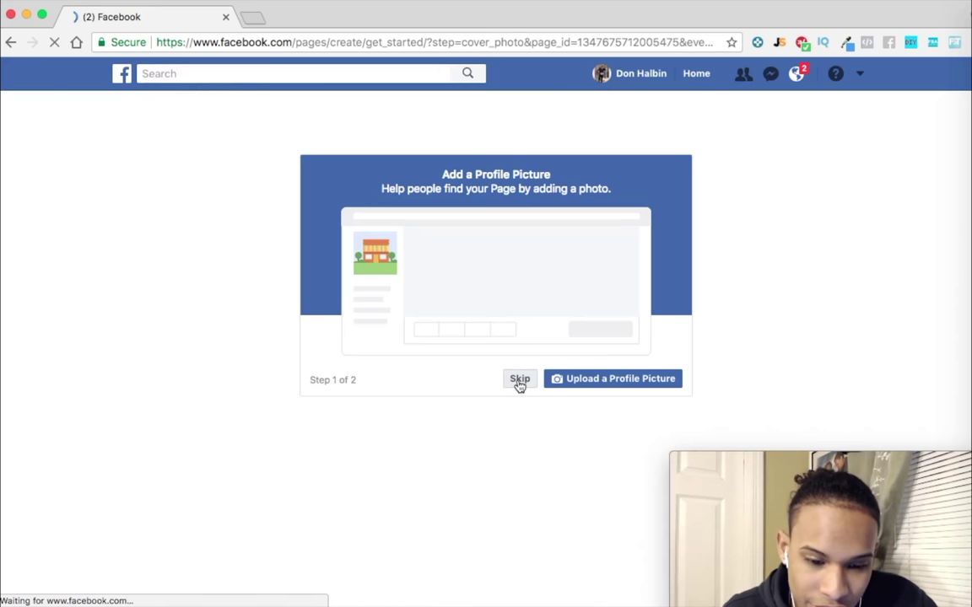
click(528, 381)
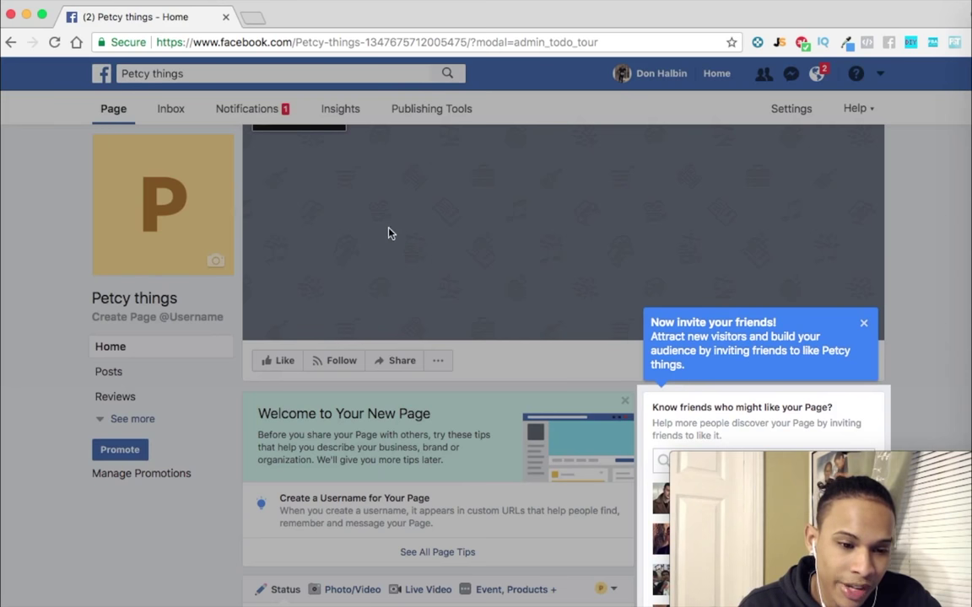
click(864, 327)
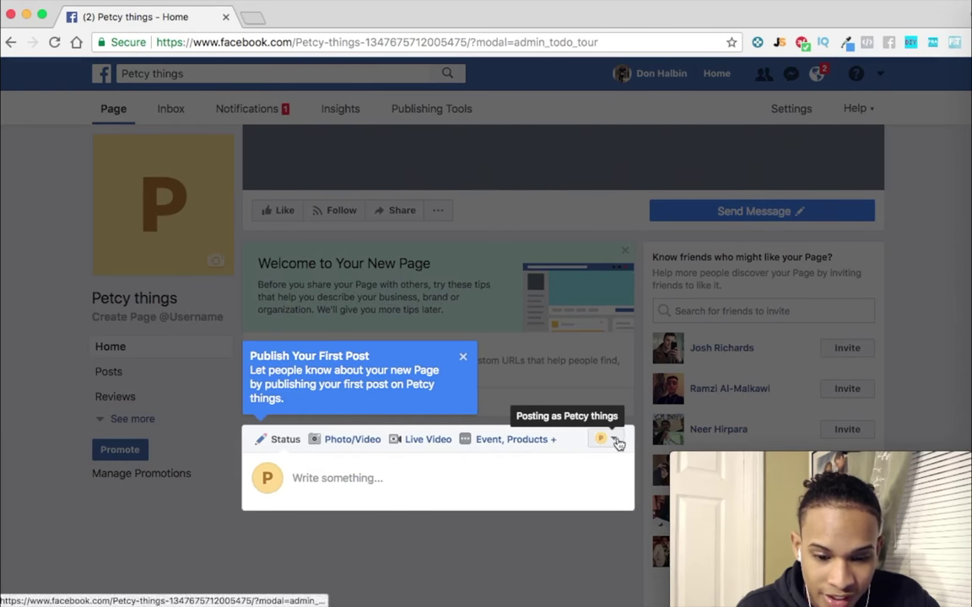
drag(286, 406, 255, 378)
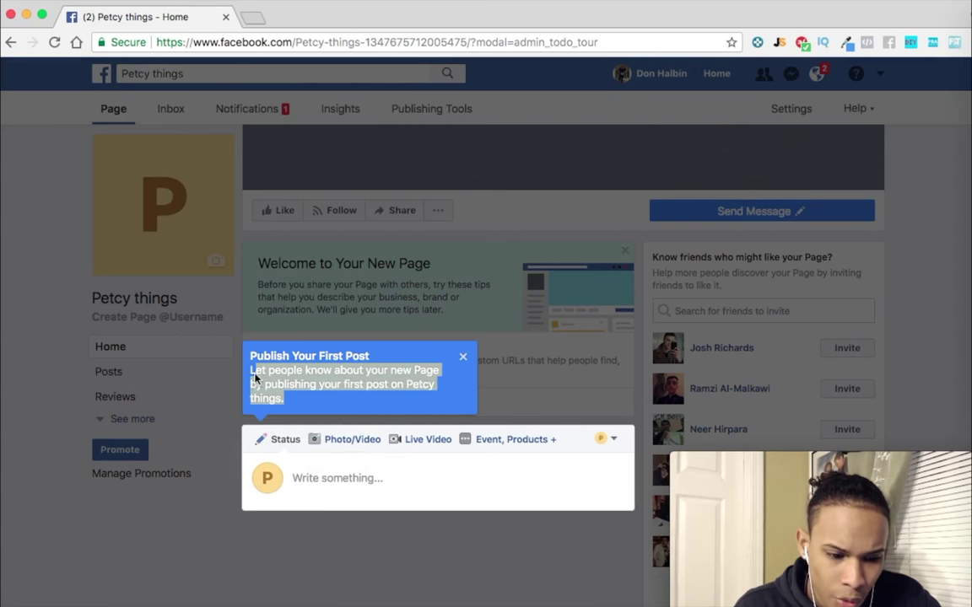
click(463, 362)
scroll(418, 402, up, 4)
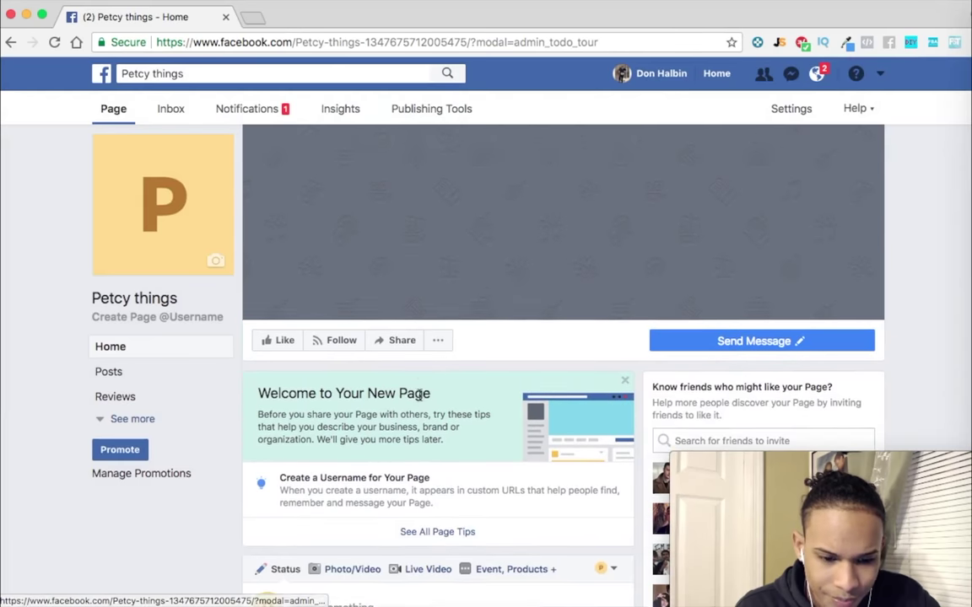
Step: Review all the Page Tips, including the username, website and group suggestions, and close them
scroll(421, 399, down, 3)
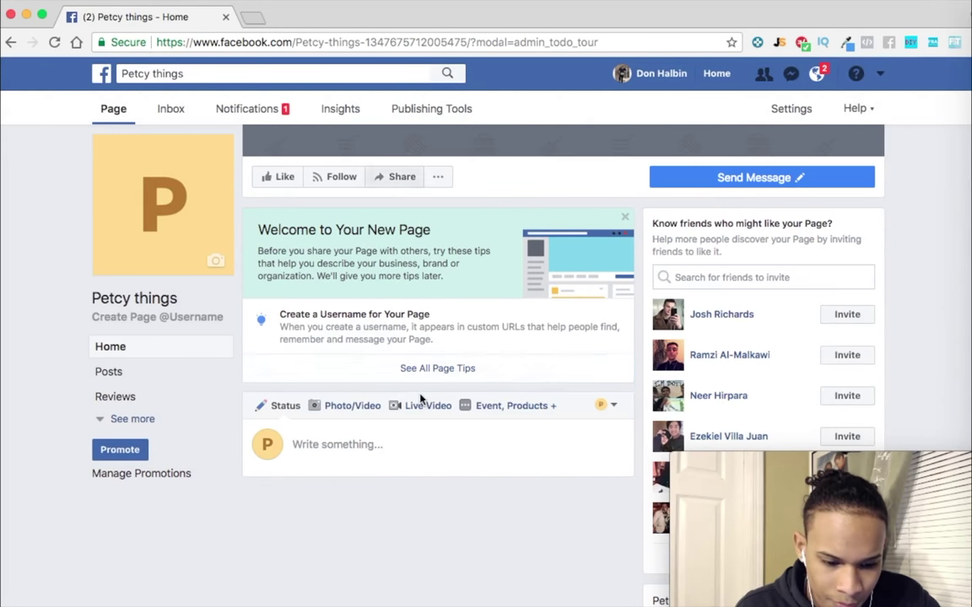
click(460, 347)
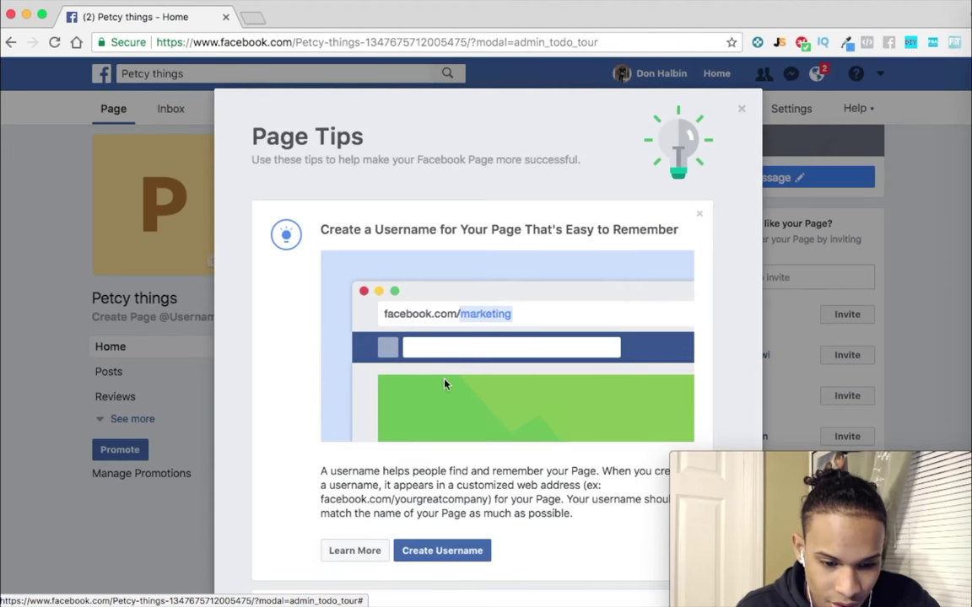
scroll(445, 388, down, 2)
scroll(445, 399, down, 7)
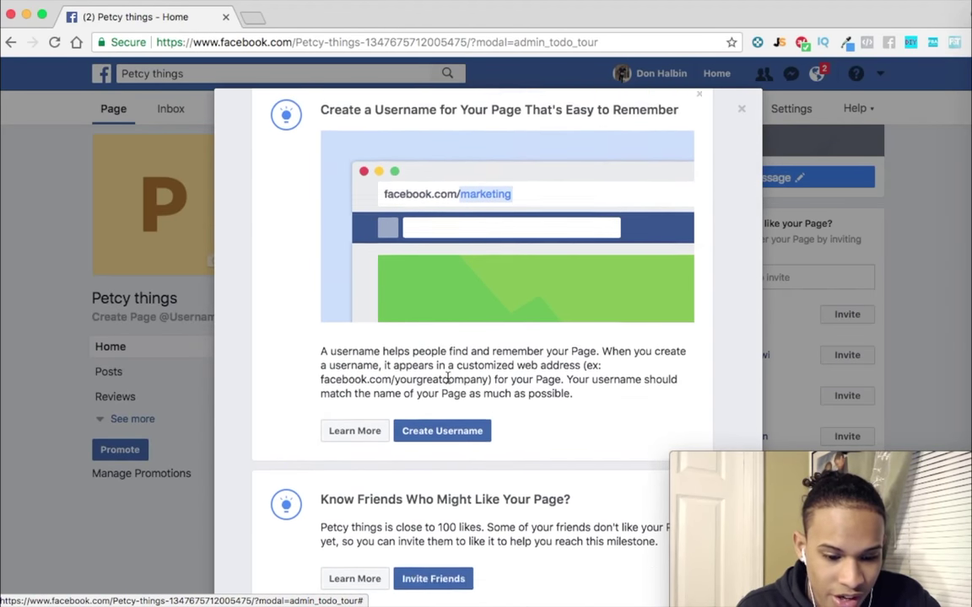
scroll(447, 382, down, 5)
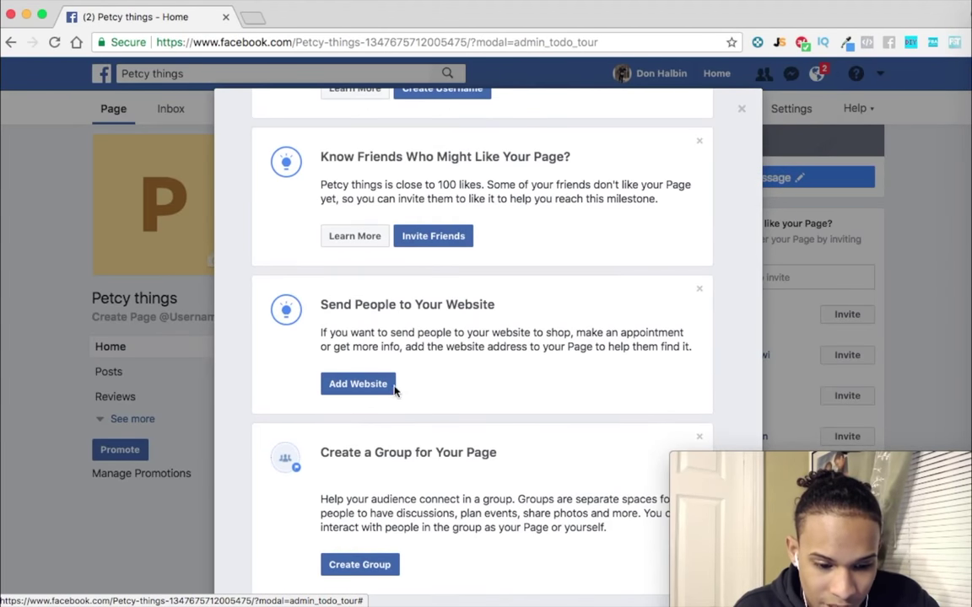
scroll(482, 395, up, 13)
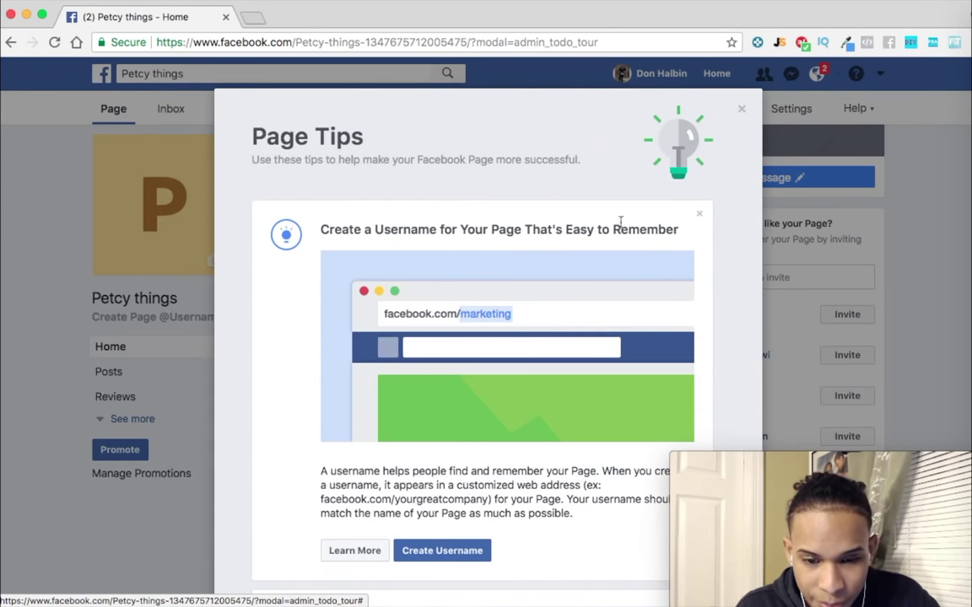
click(741, 109)
scroll(459, 340, up, 5)
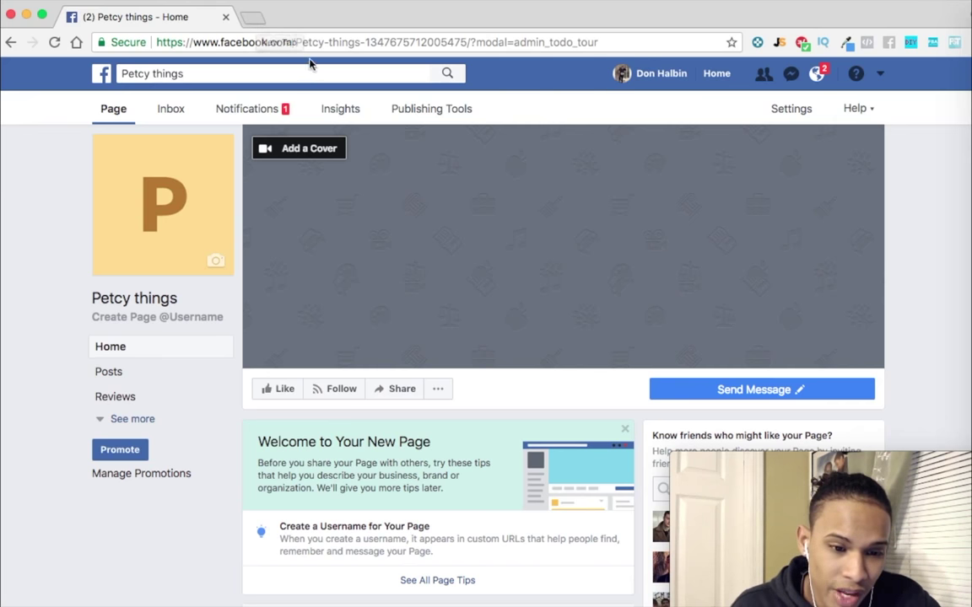
Step: Start creating a new ad from the account options to reach the campaign objective choices in Ads Manager
scroll(388, 162, down, 4)
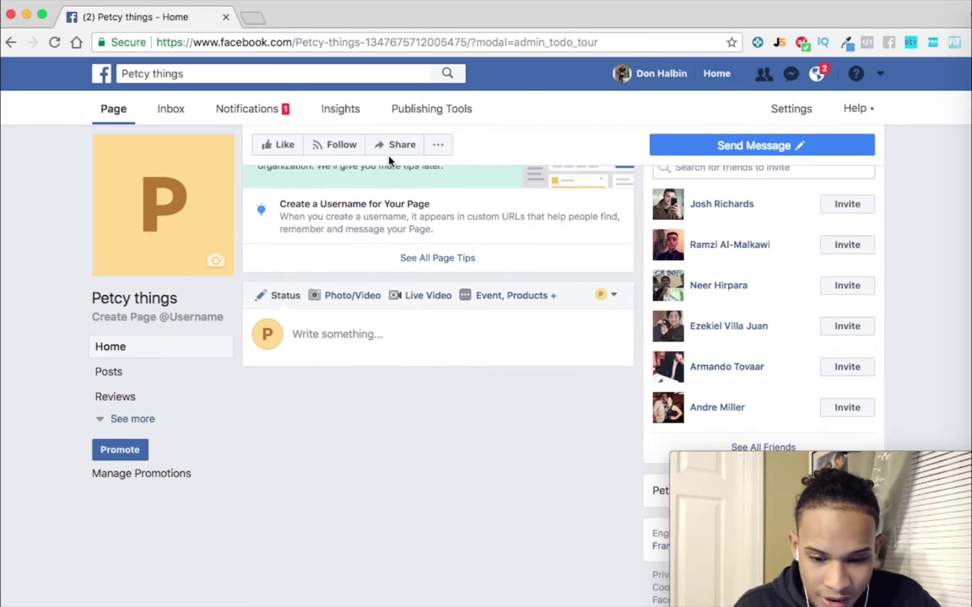
scroll(384, 180, up, 6)
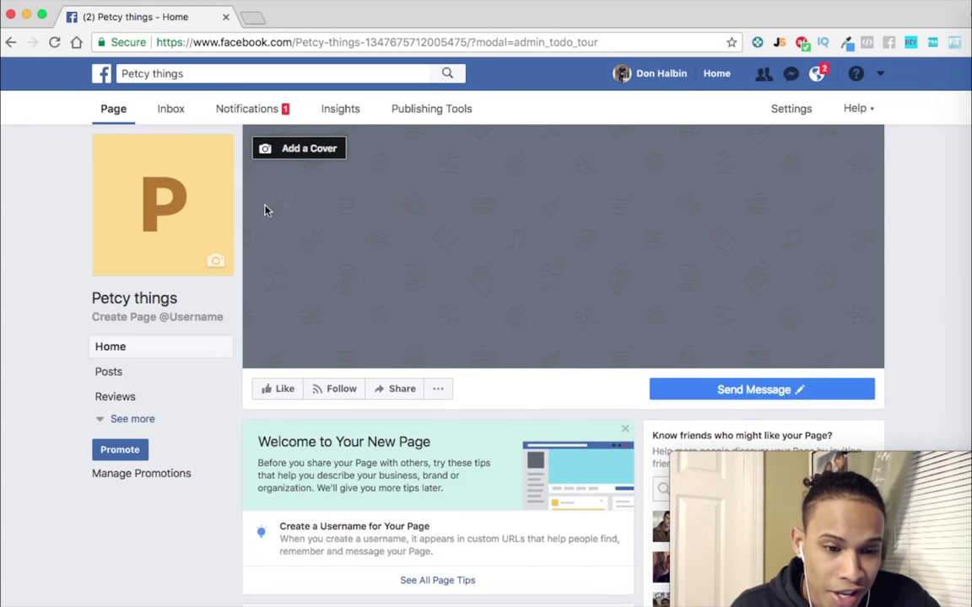
click(880, 74)
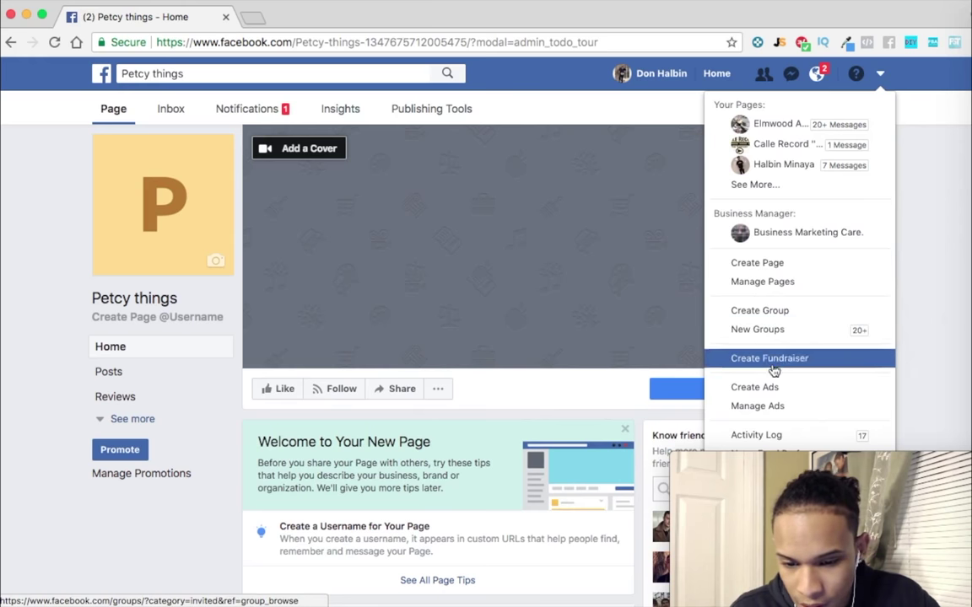
click(773, 393)
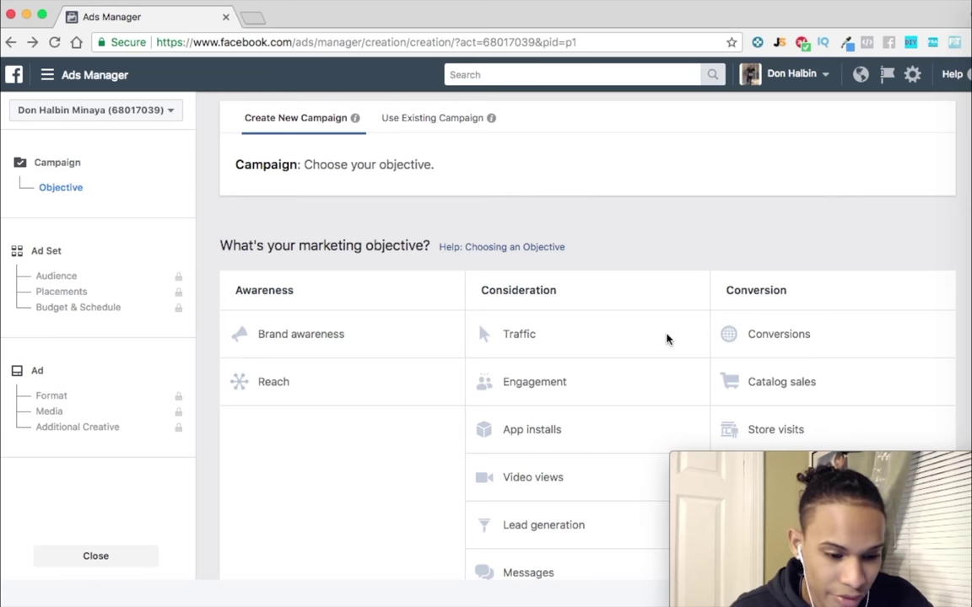
Step: Examine the descriptions of the Awareness, Consideration and Conversion marketing objectives, including Reach, Engagement, Video views and Conversions
scroll(548, 320, down, 1)
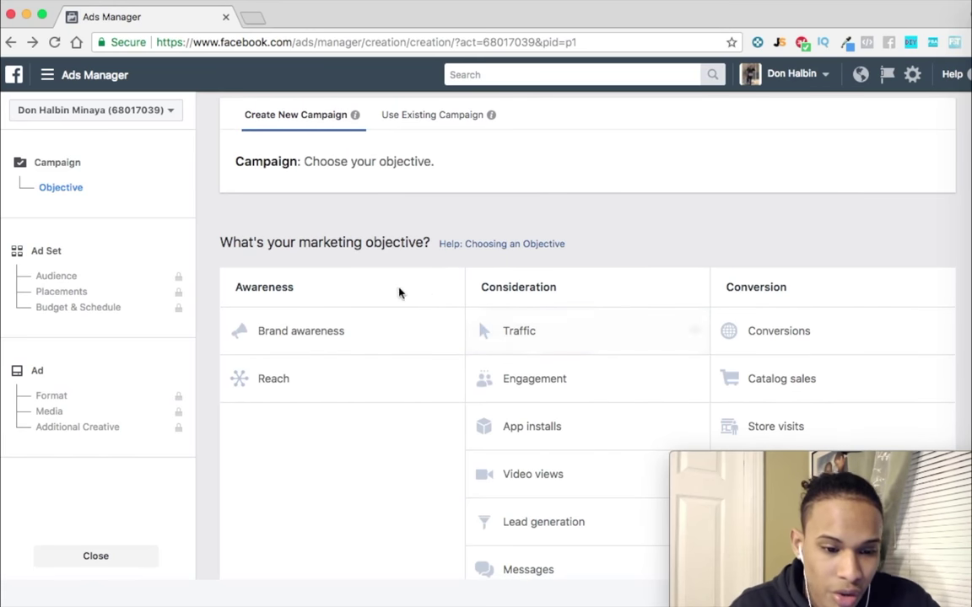
scroll(373, 284, down, 2)
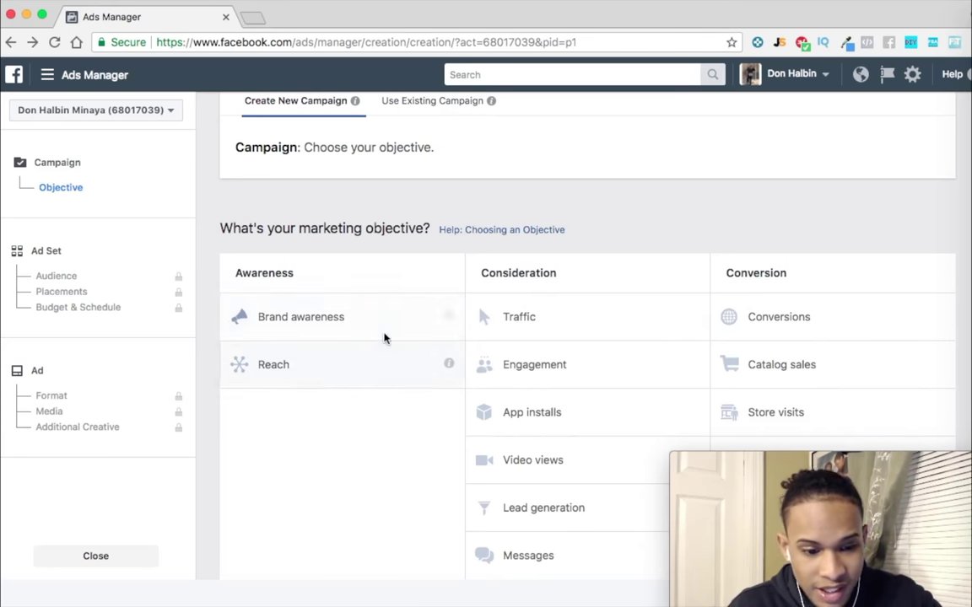
mouse_move(450, 320)
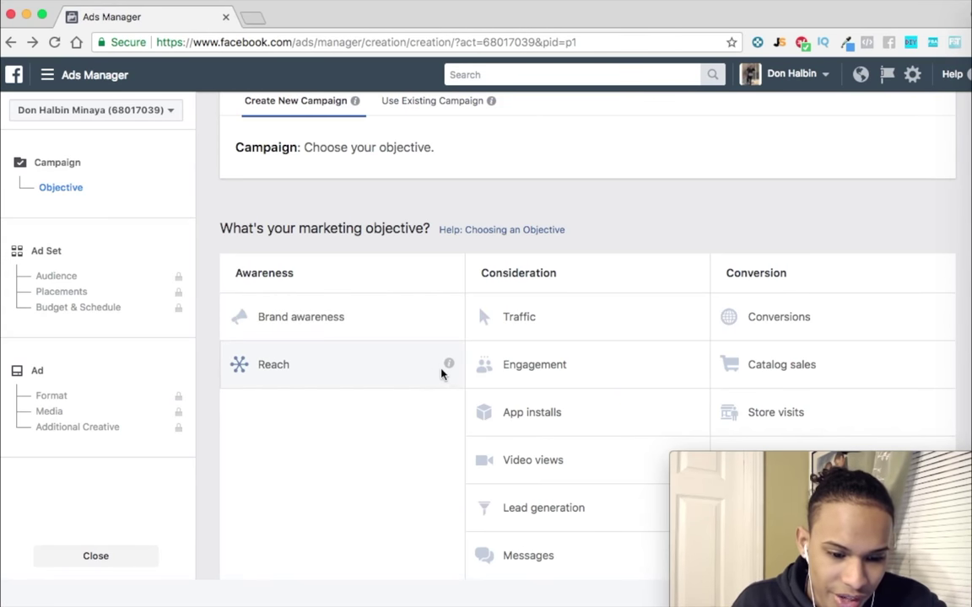
mouse_move(447, 370)
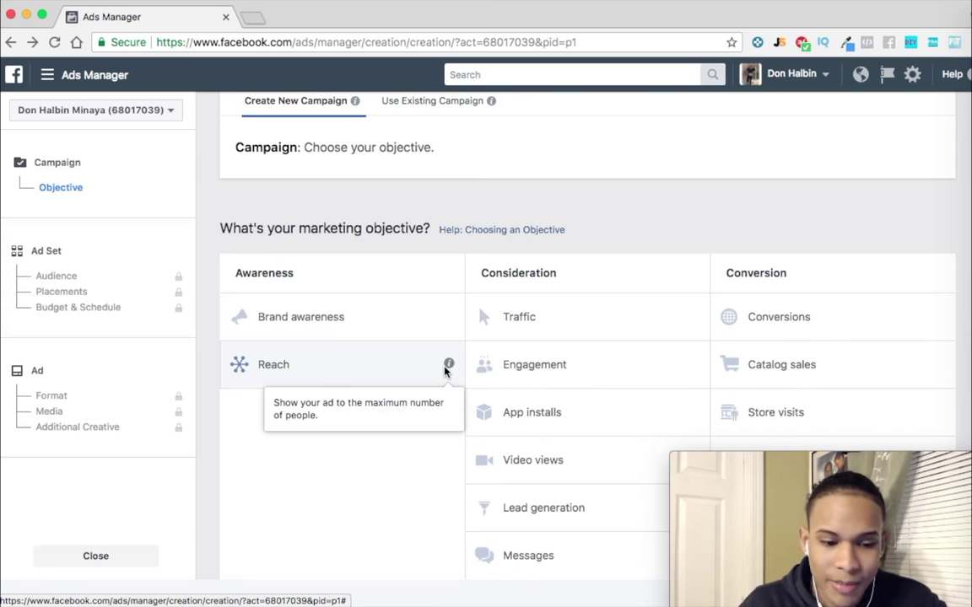
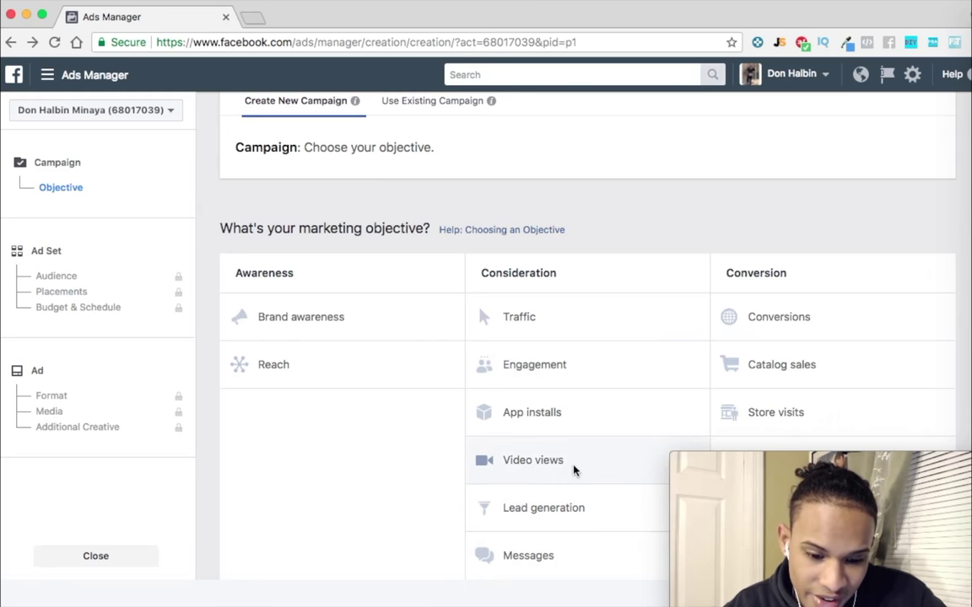
mouse_move(696, 318)
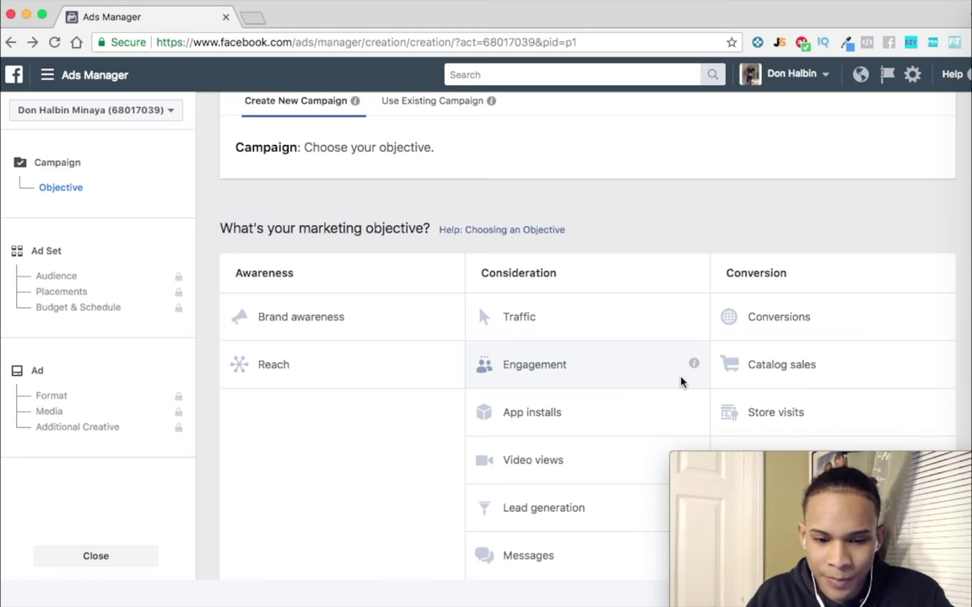
mouse_move(693, 368)
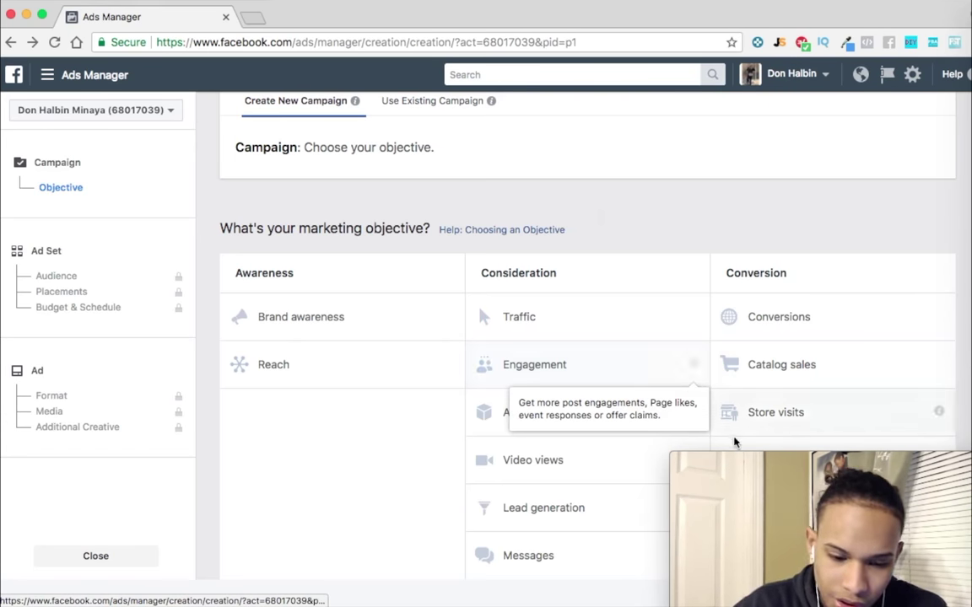
drag(729, 466, 816, 458)
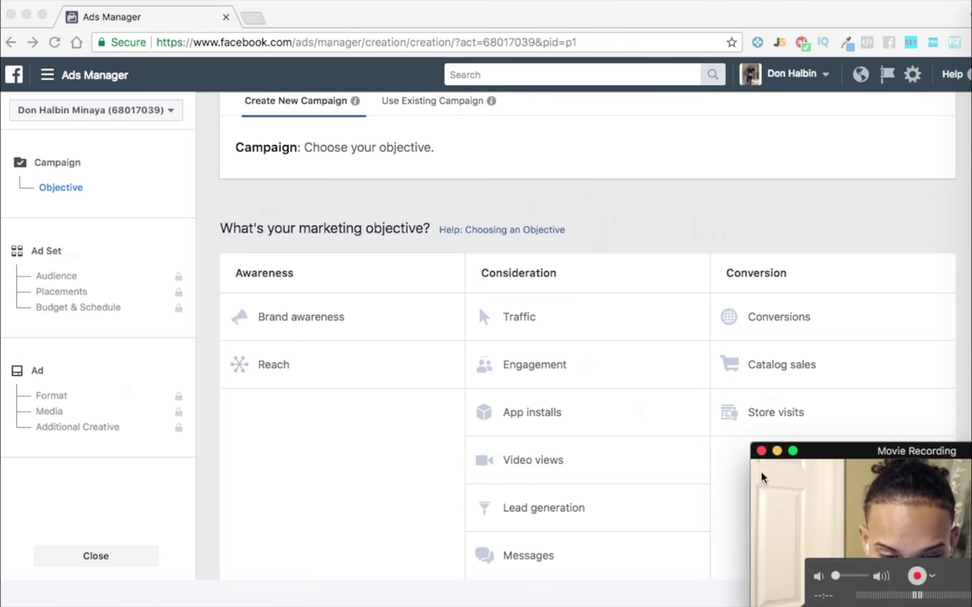
click(401, 466)
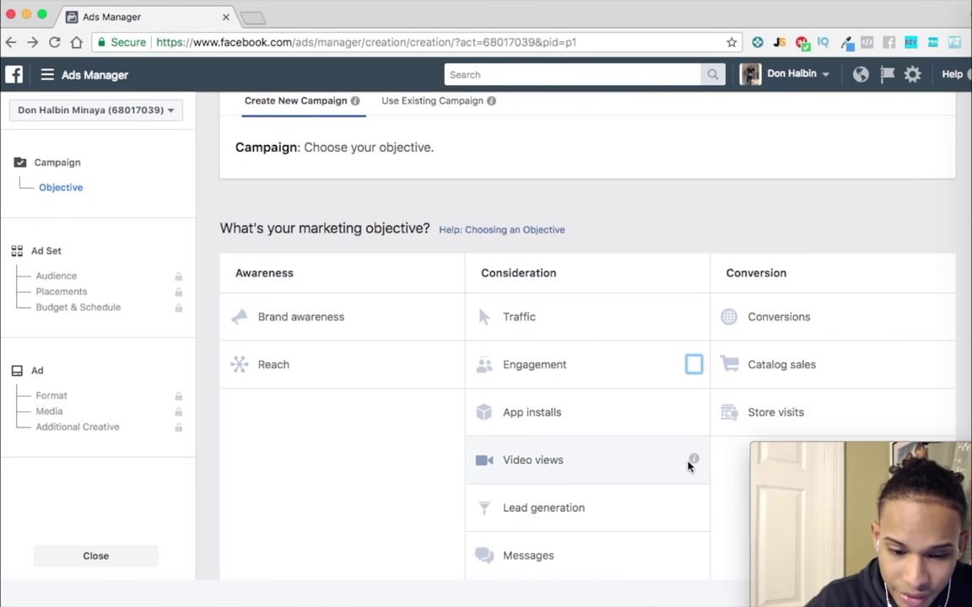
mouse_move(694, 464)
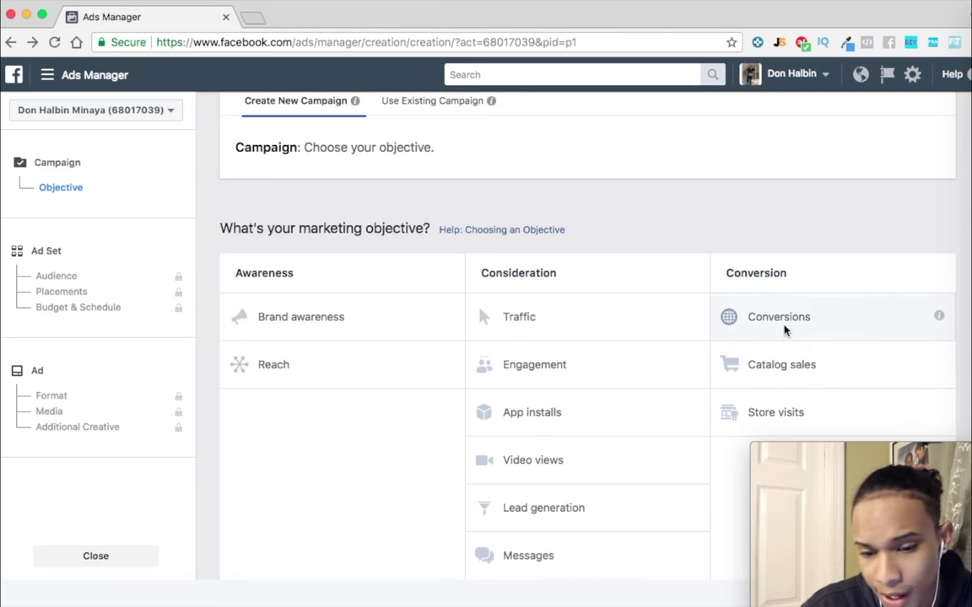
mouse_move(938, 317)
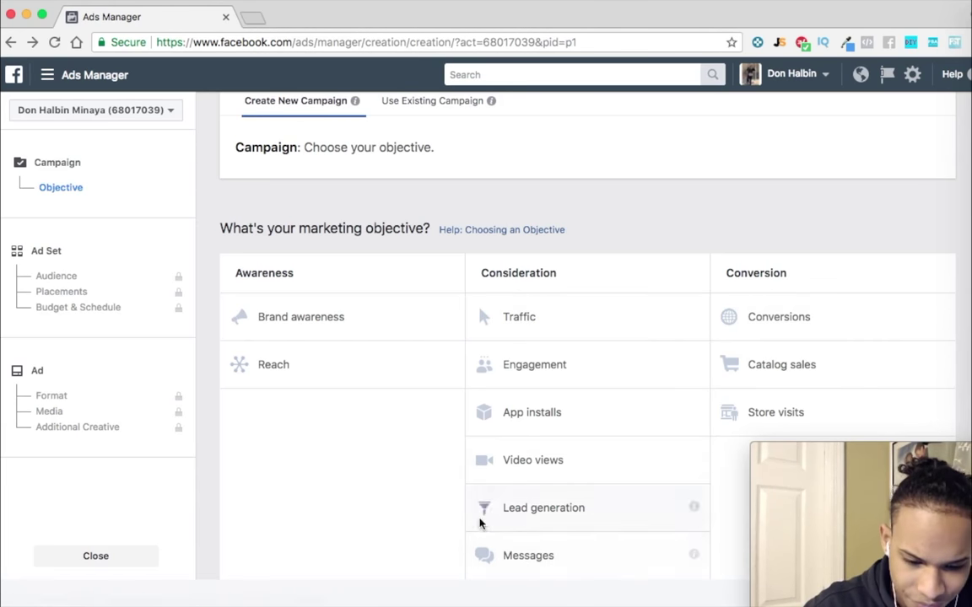
Step: Choose Engagement as the marketing objective and name the campaign "pet engagement Engagement #1 ad"
click(534, 371)
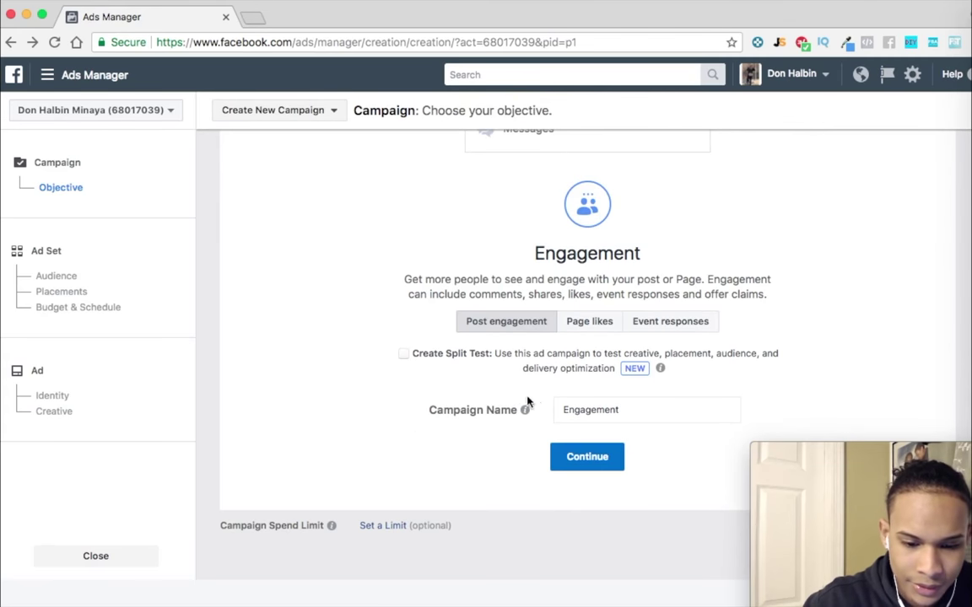
click(559, 412)
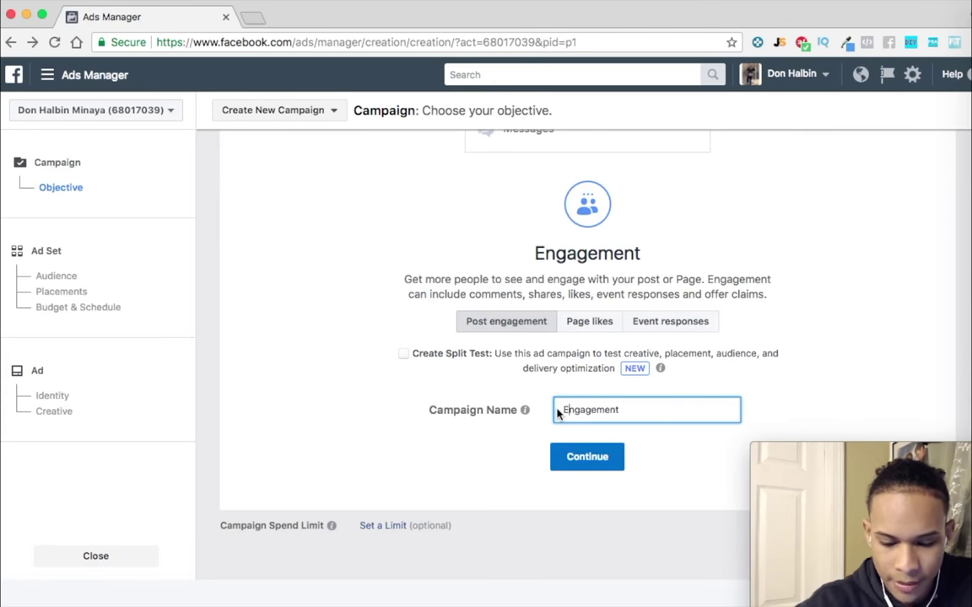
text(pet enga)
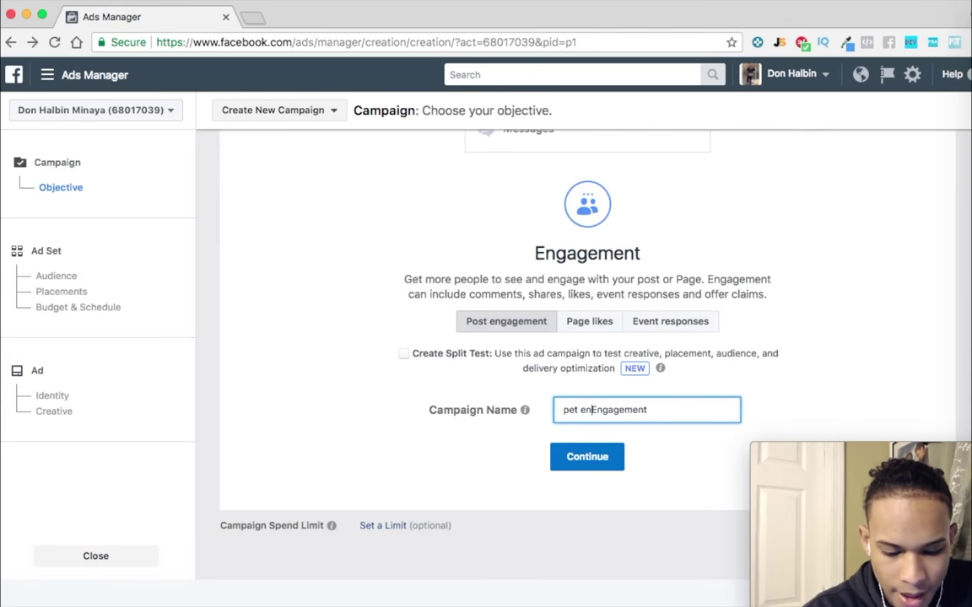
text(nemEngagement)
key(BackSpace)
key(BackSpace)
key(BackSpace)
key(BackSpace)
key(BackSpace)
key(BackSpace)
key(BackSpace)
text(agement)
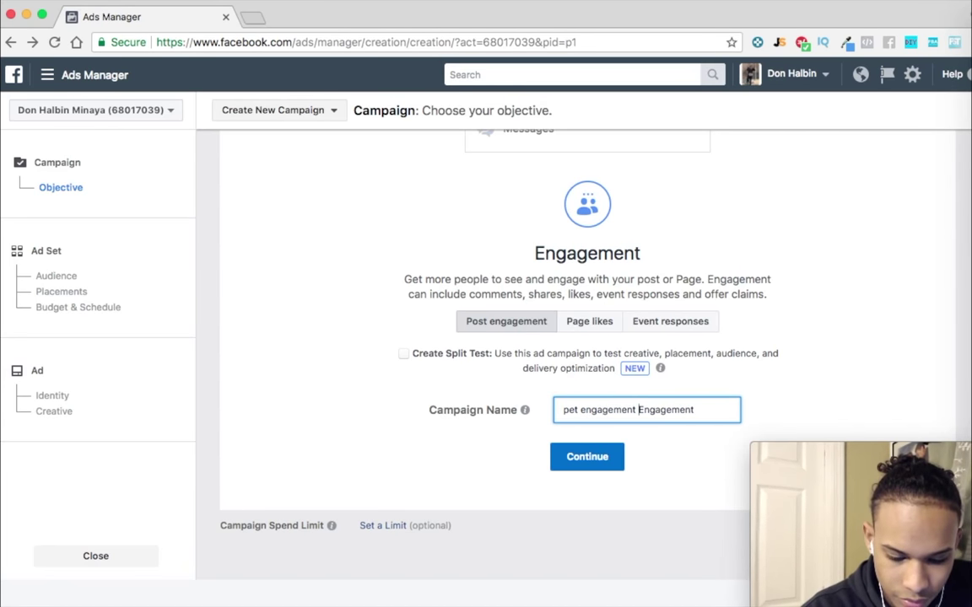
click(716, 412)
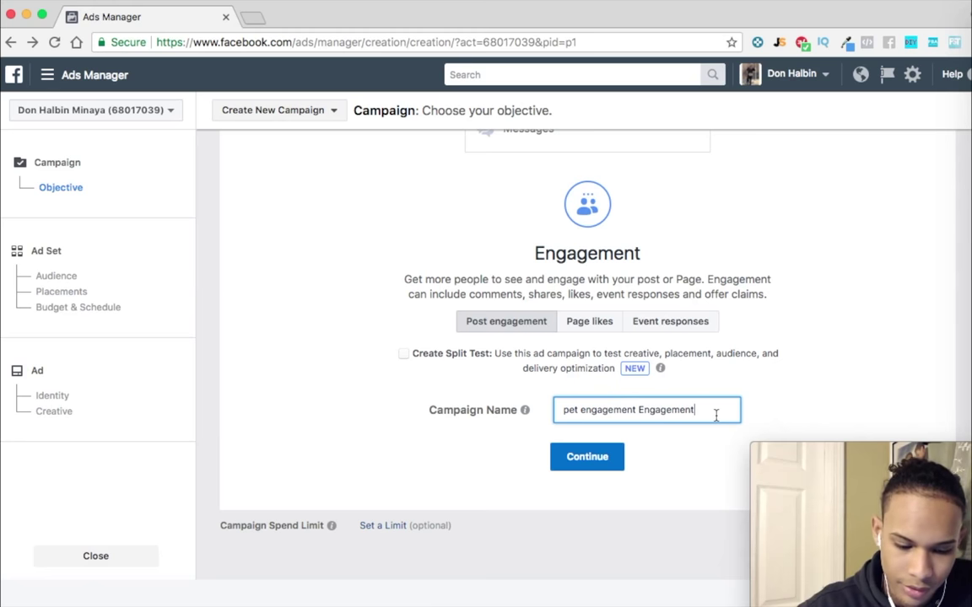
text(#1 ad)
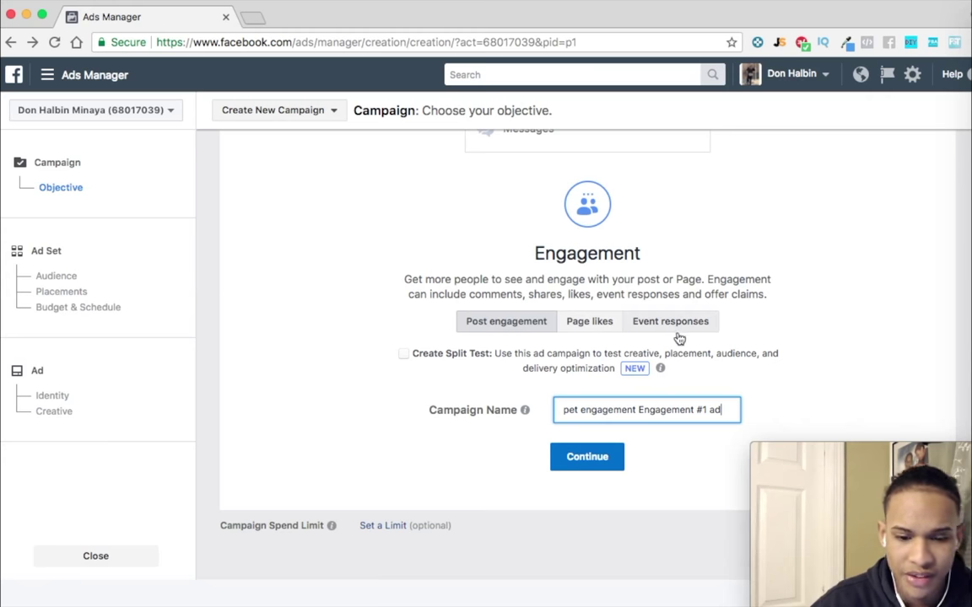
Step: Enable the split test option for the engagement campaign and continue to the ad set setup
click(404, 354)
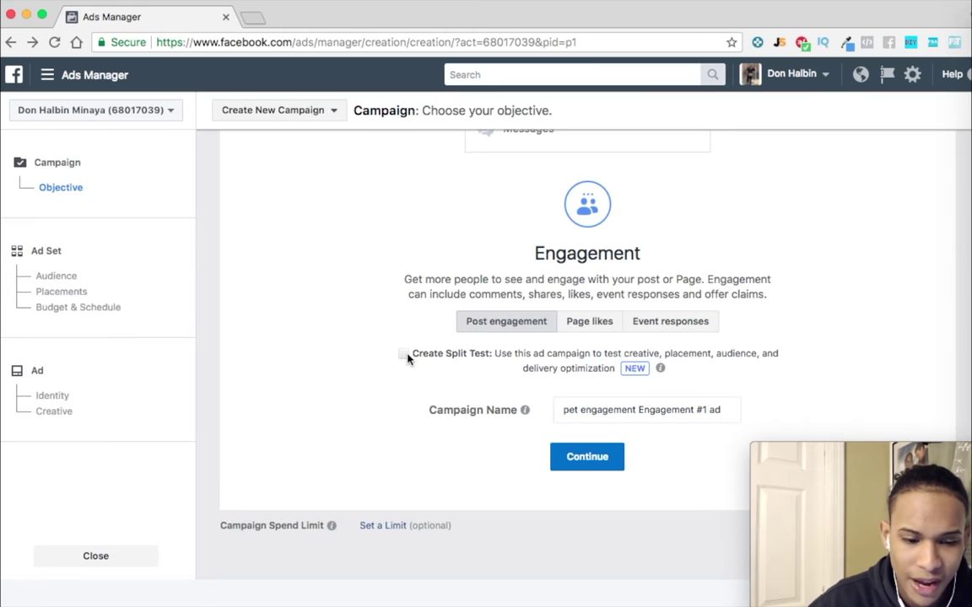
drag(482, 353, 423, 356)
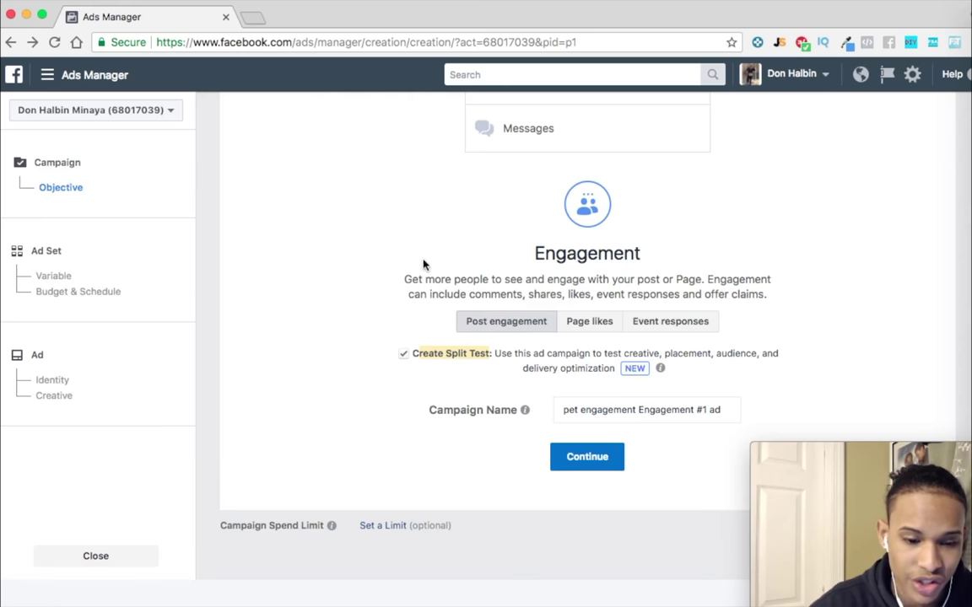
click(489, 363)
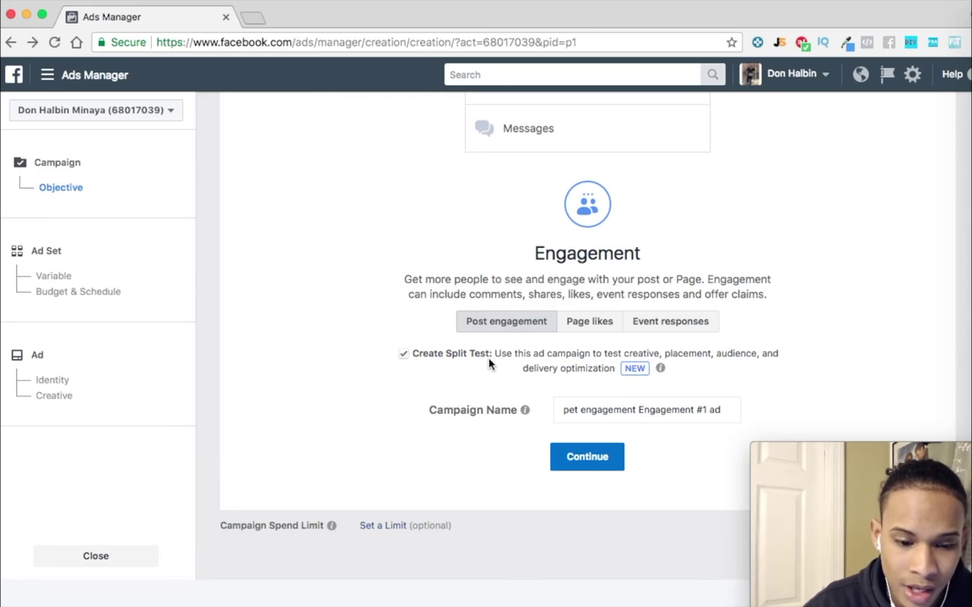
drag(491, 360, 418, 357)
click(422, 355)
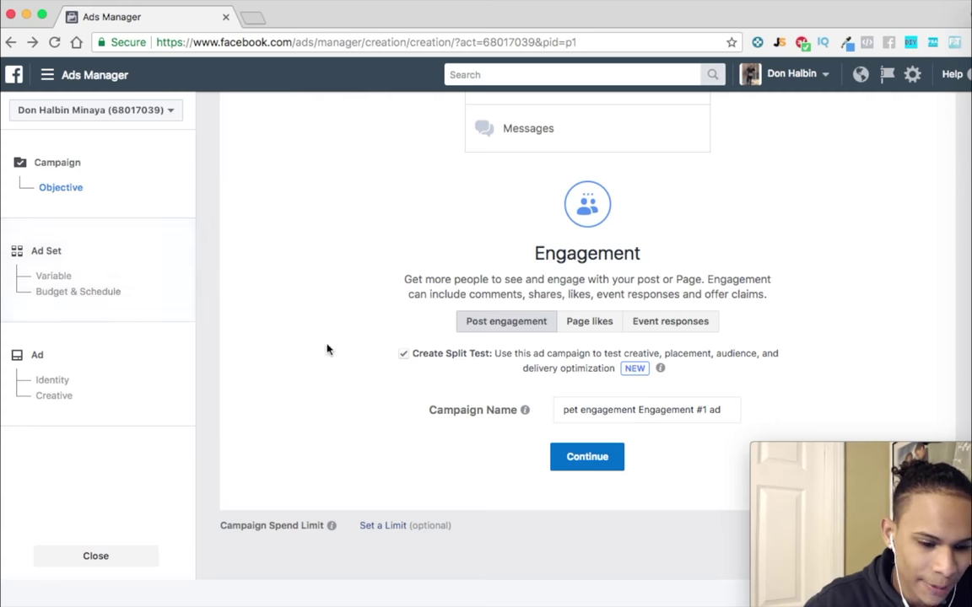
click(572, 458)
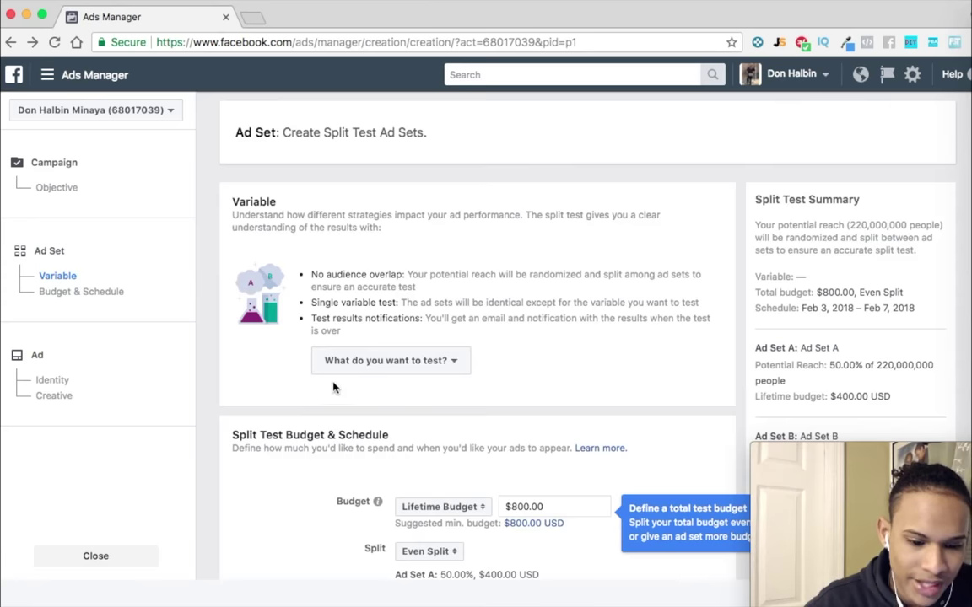
Step: Review the split test budget and schedule settings and the variables that can be tested
scroll(341, 376, down, 1)
scroll(342, 376, down, 5)
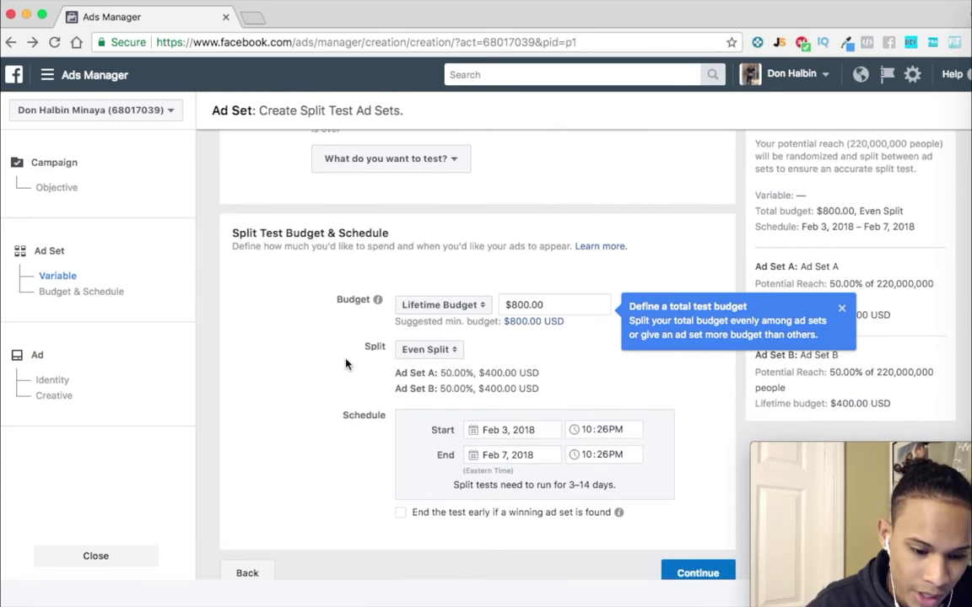
scroll(346, 362, up, 5)
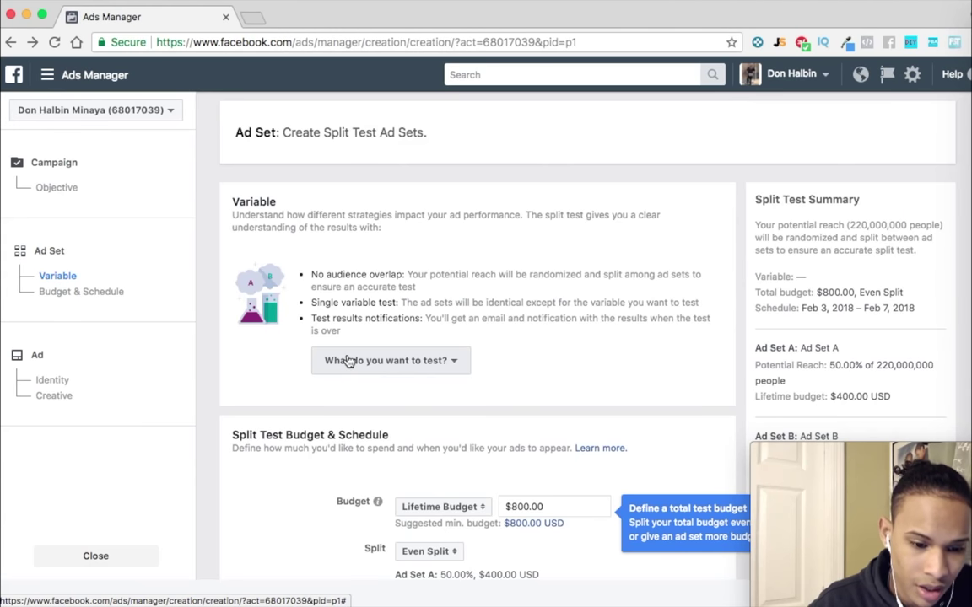
click(348, 361)
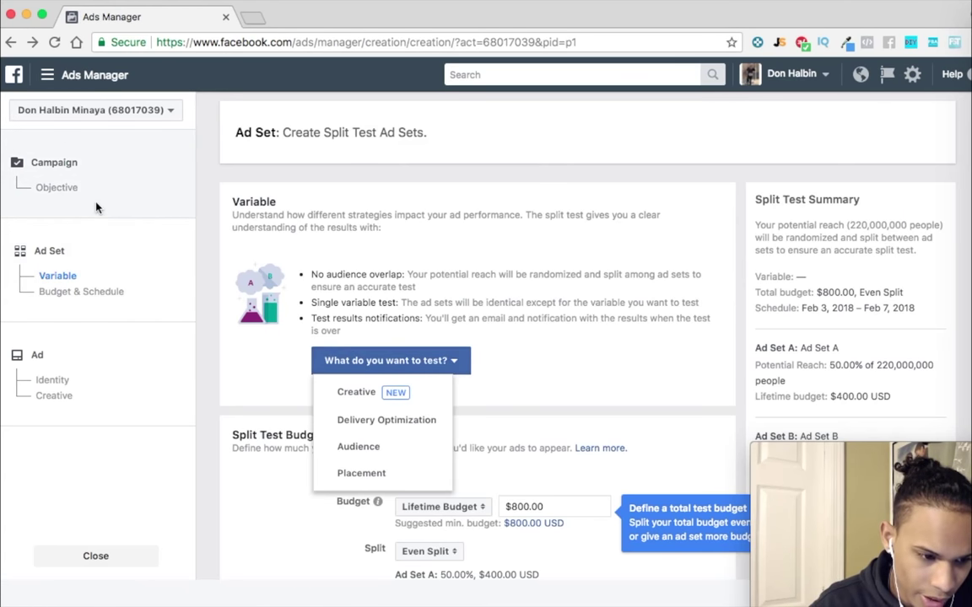
Step: Return to the campaign objective, turn off the split test, and continue to the regular ad set setup
click(53, 188)
scroll(346, 371, down, 3)
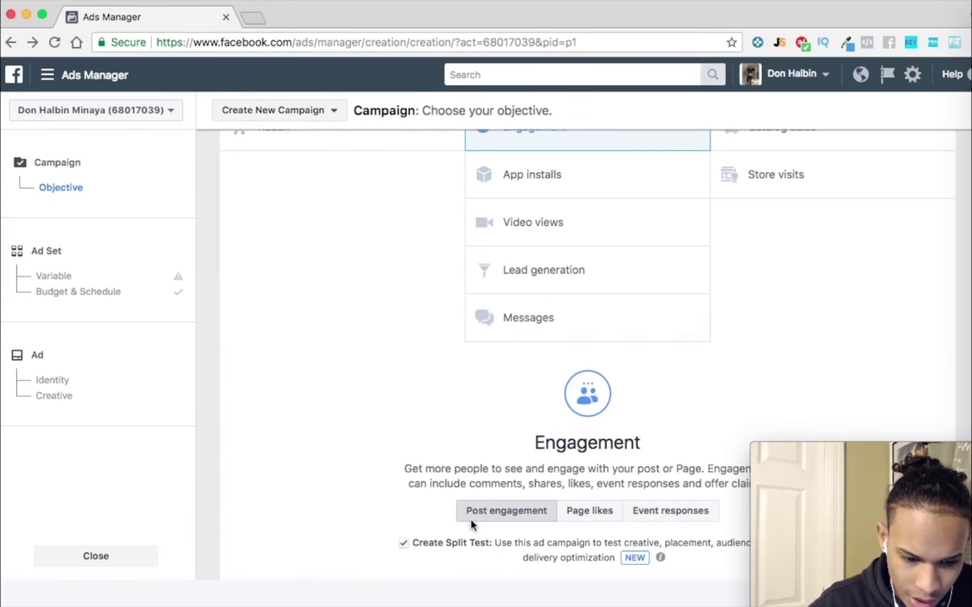
click(403, 543)
scroll(558, 479, down, 3)
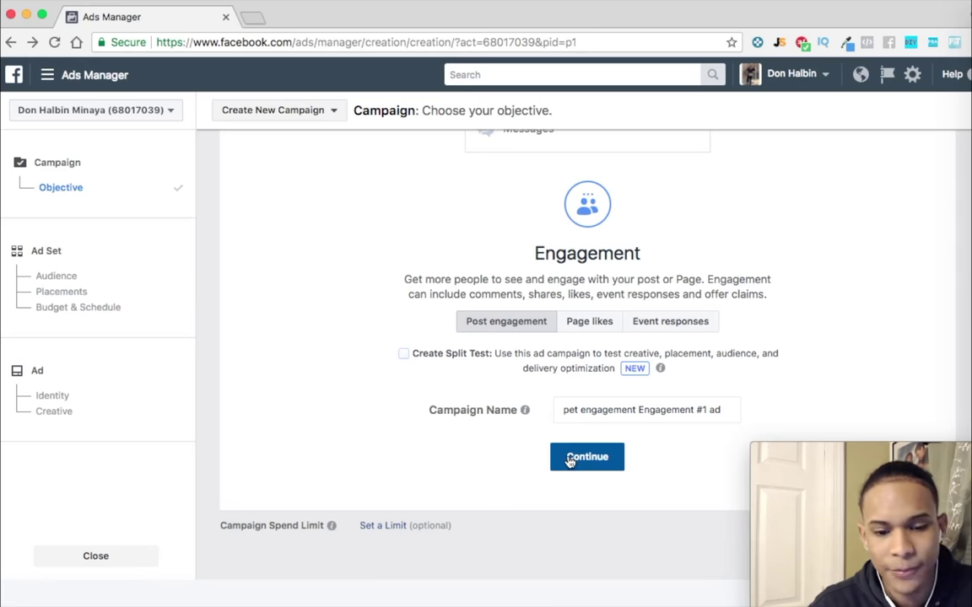
click(569, 459)
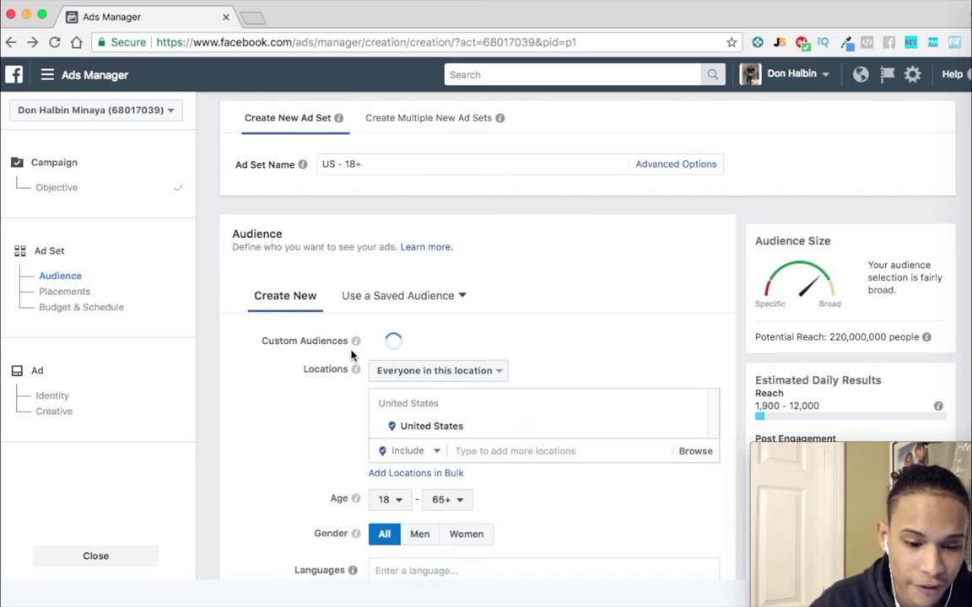
Step: Switch the ad set's placements from automatic to Edit Placements
scroll(352, 355, down, 1)
mouse_move(356, 346)
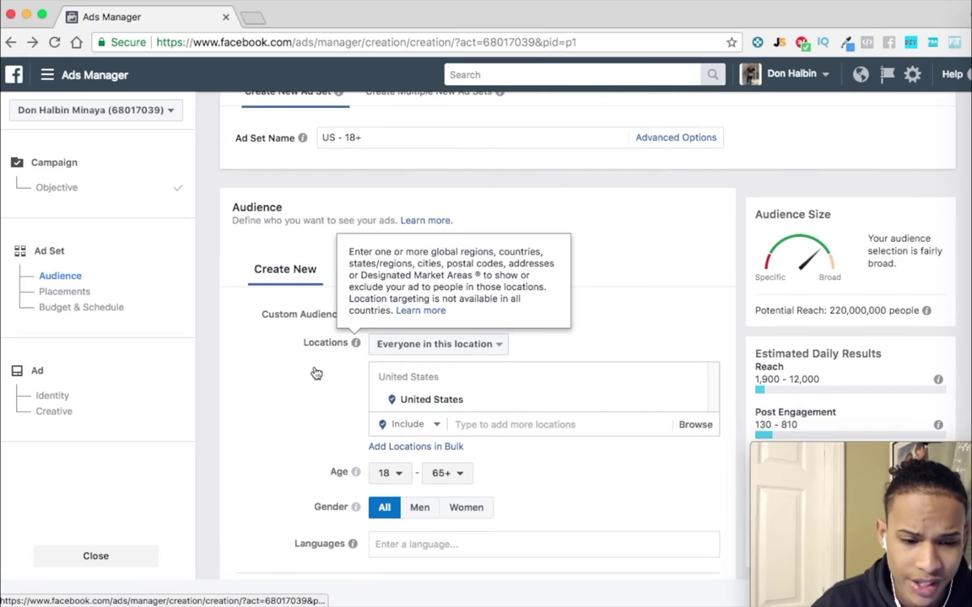
scroll(314, 374, down, 2)
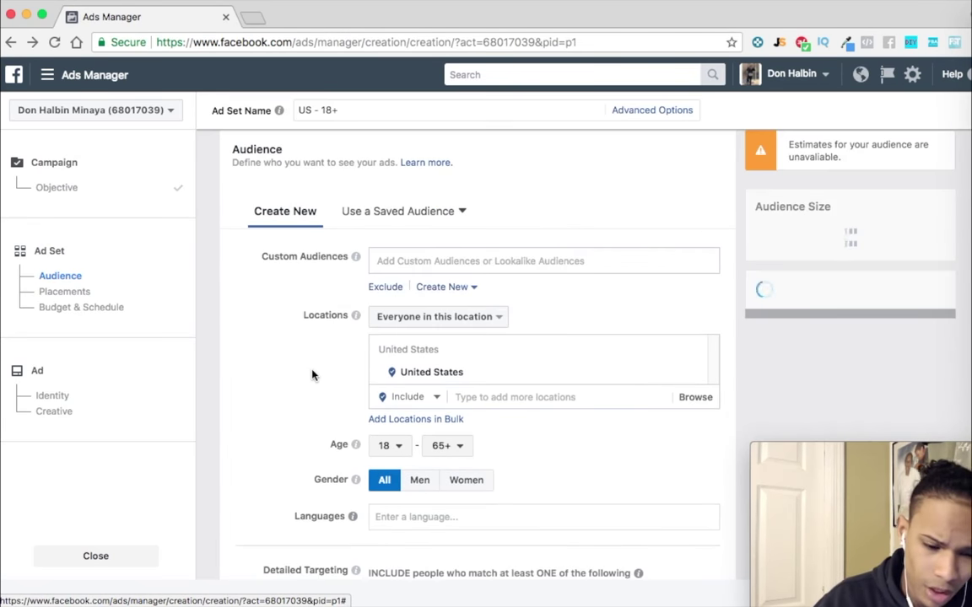
scroll(312, 375, down, 8)
scroll(312, 375, down, 5)
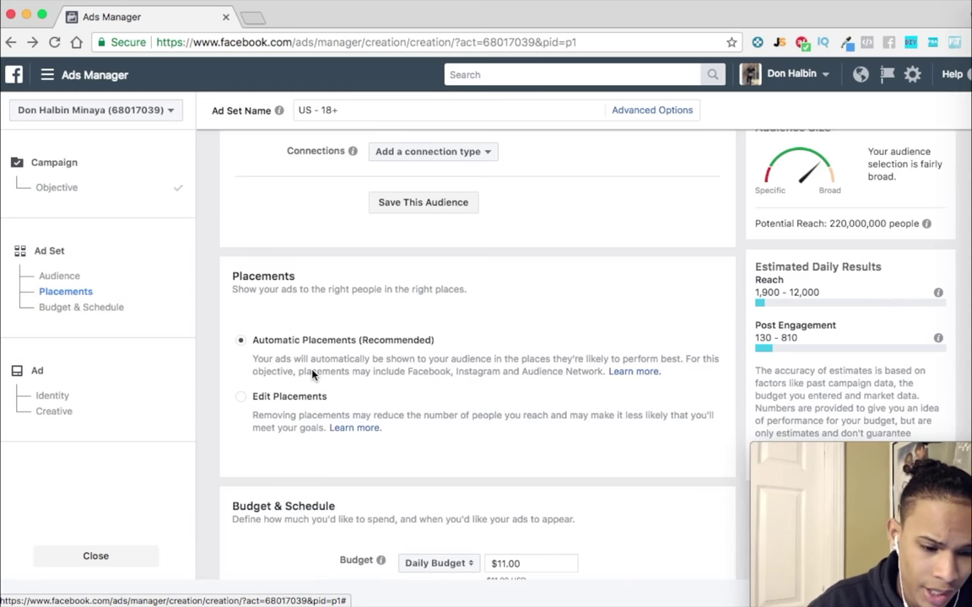
scroll(312, 374, down, 2)
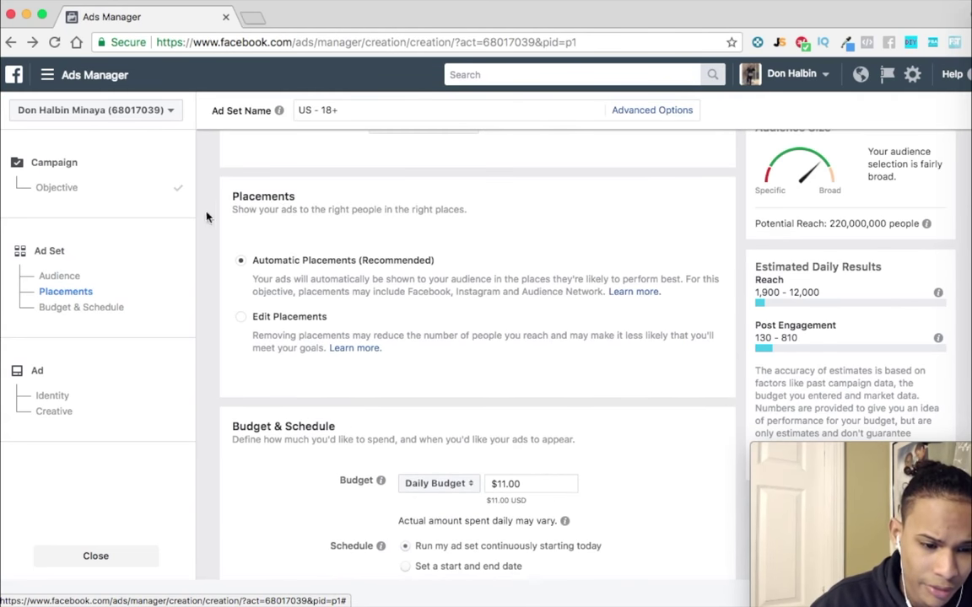
click(240, 318)
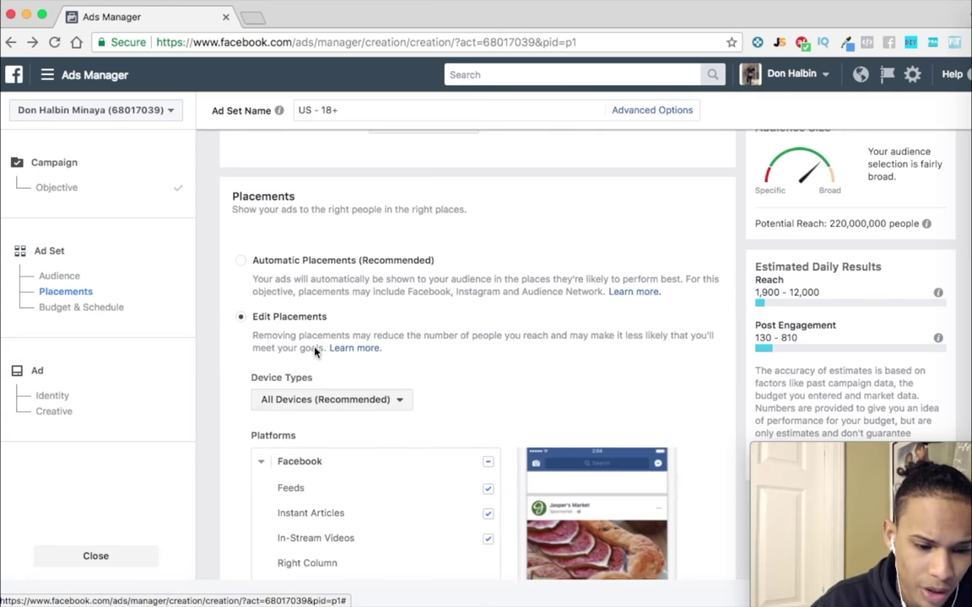
Step: Remove the Facebook Instant Articles, In-Stream Videos and Suggested Videos placements and the Audience Network In-Stream Videos placement
scroll(349, 347, down, 8)
scroll(338, 324, up, 3)
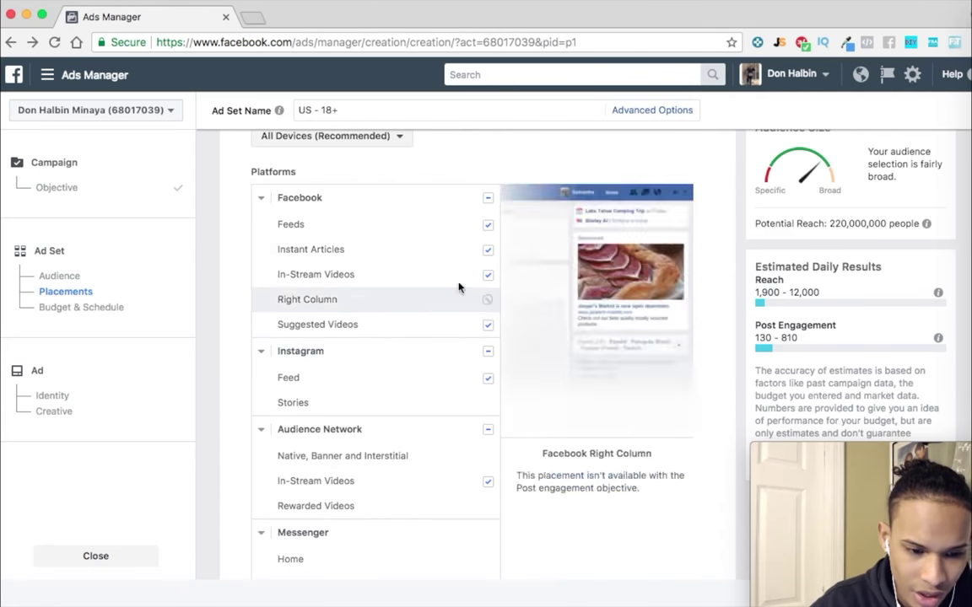
click(487, 251)
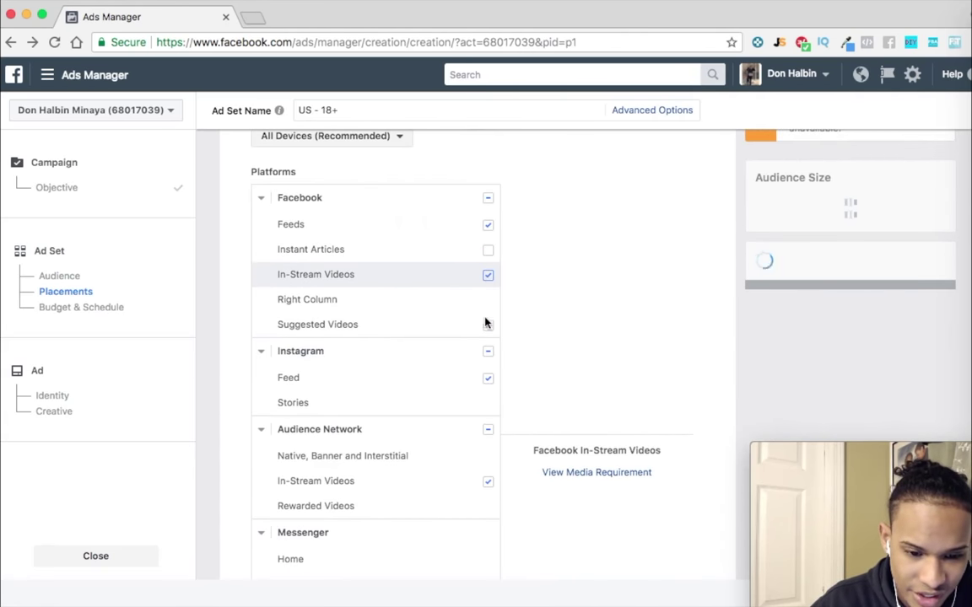
click(488, 275)
click(489, 326)
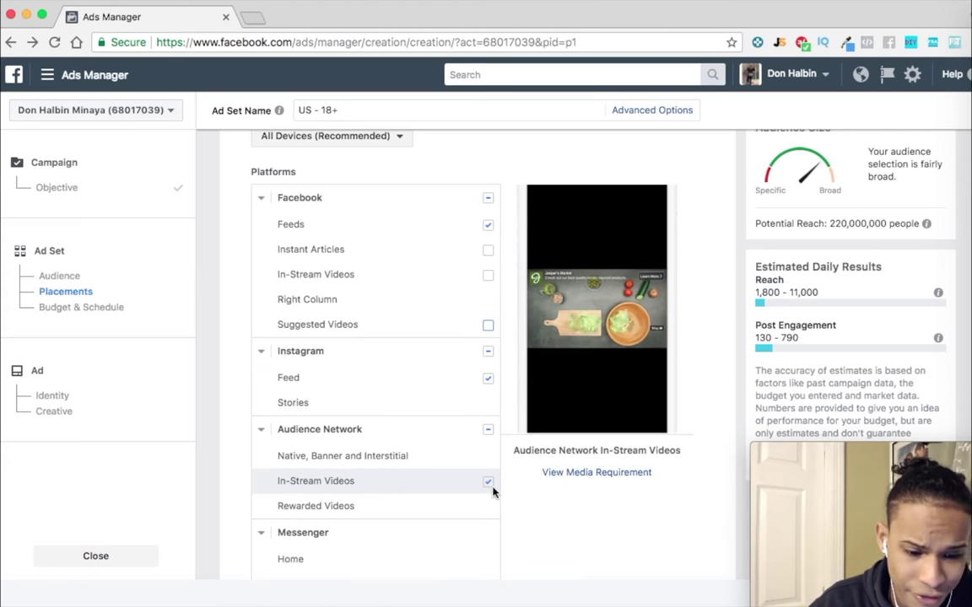
click(487, 484)
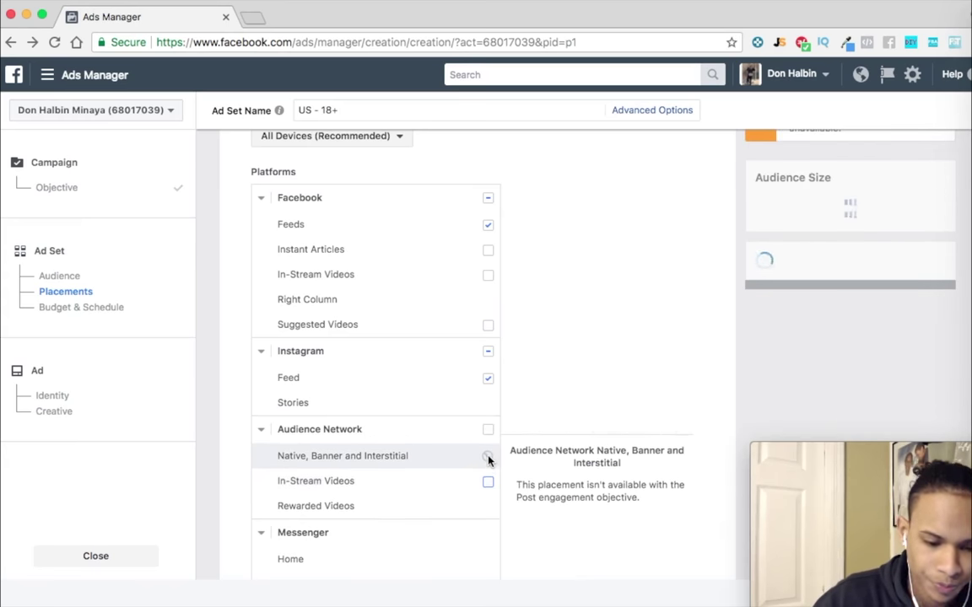
scroll(488, 460, down, 3)
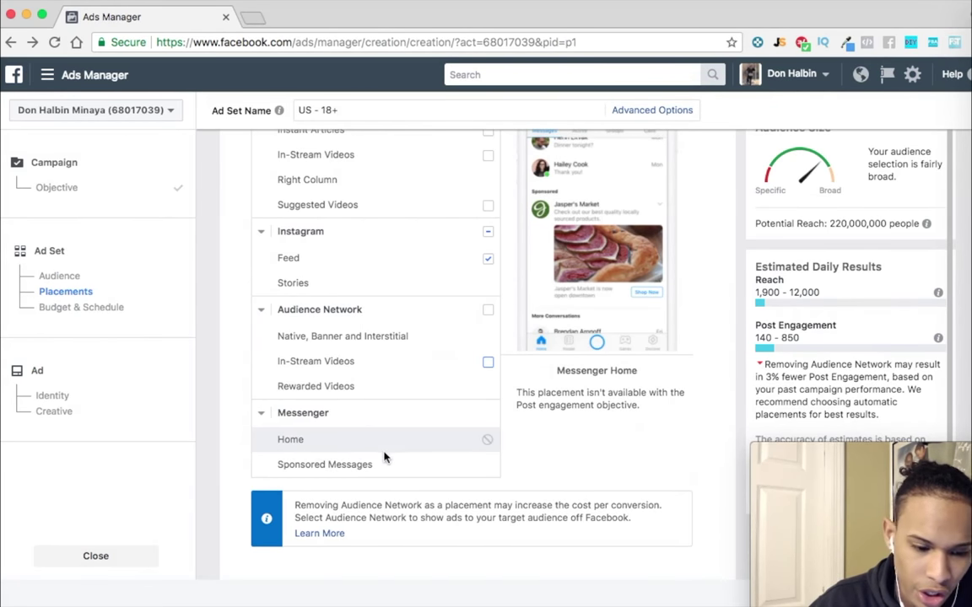
scroll(395, 447, up, 2)
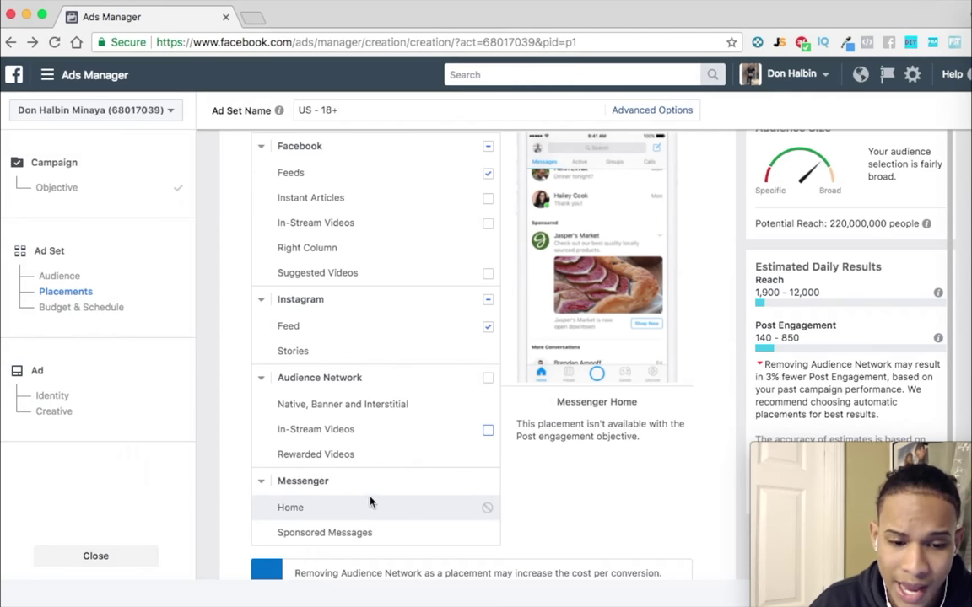
scroll(354, 499, up, 2)
scroll(354, 491, up, 1)
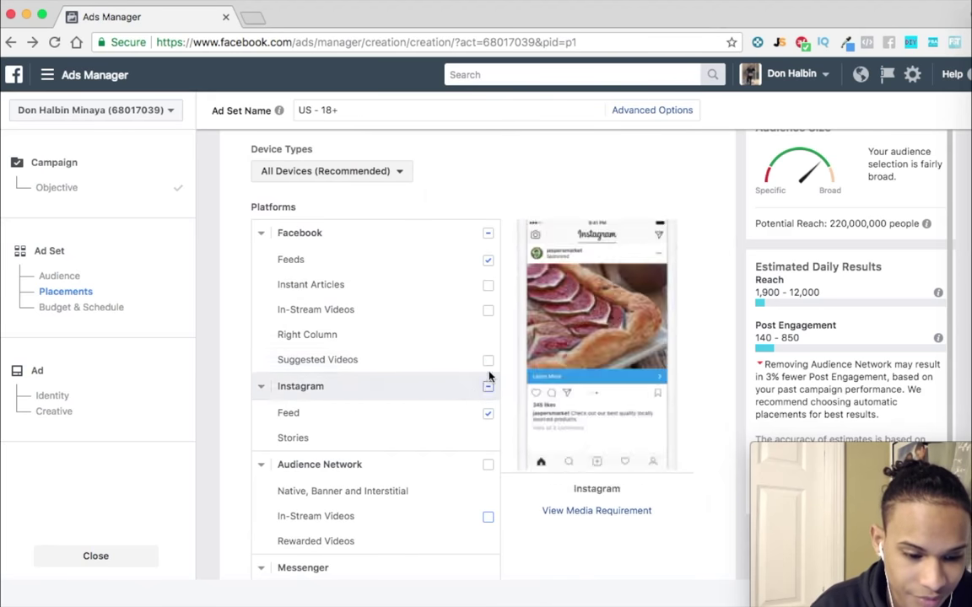
Step: Add the country Canada to the audience's included locations alongside the United States
scroll(466, 428, up, 3)
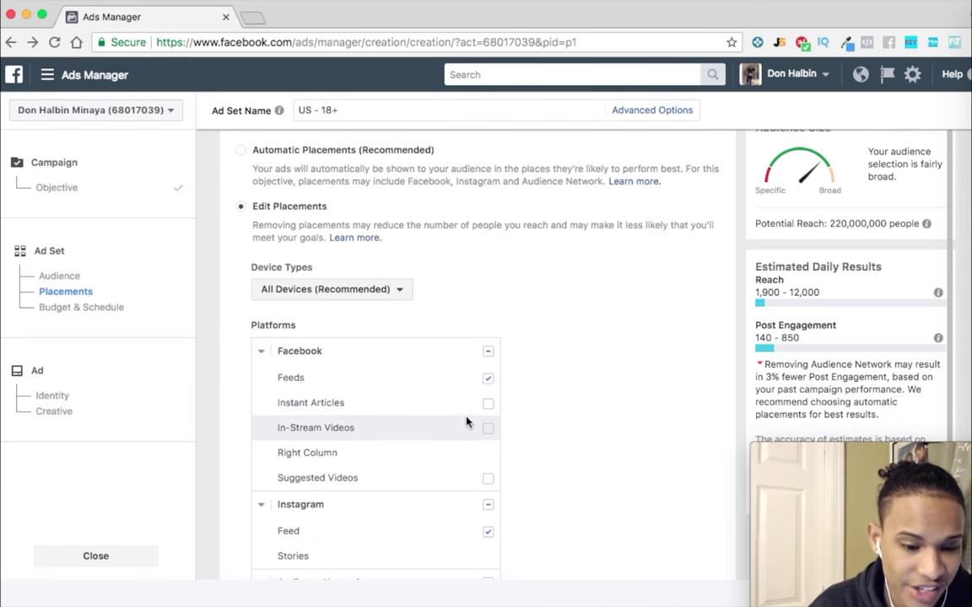
scroll(469, 419, up, 10)
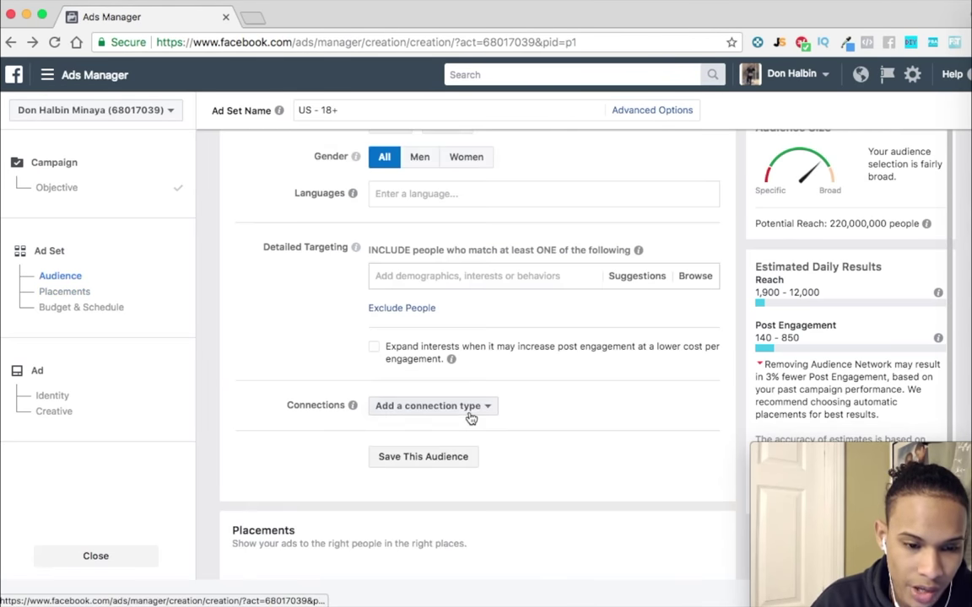
scroll(470, 416, up, 3)
scroll(471, 417, down, 5)
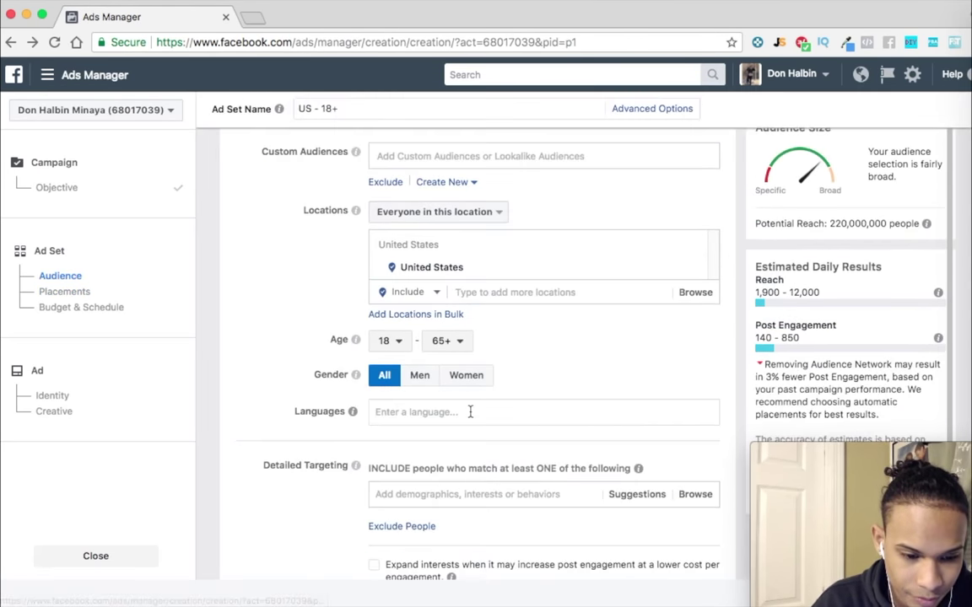
click(475, 290)
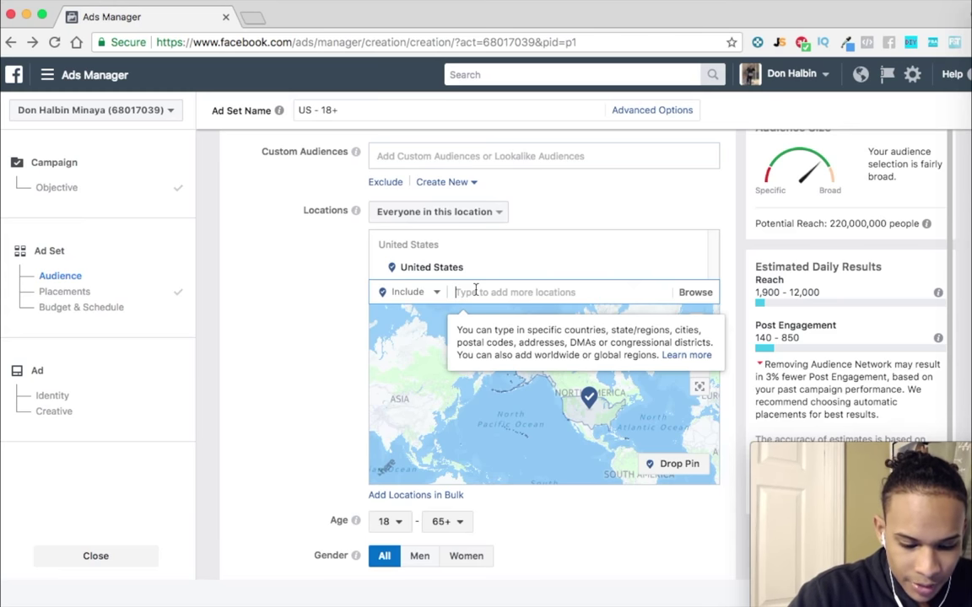
text(cand)
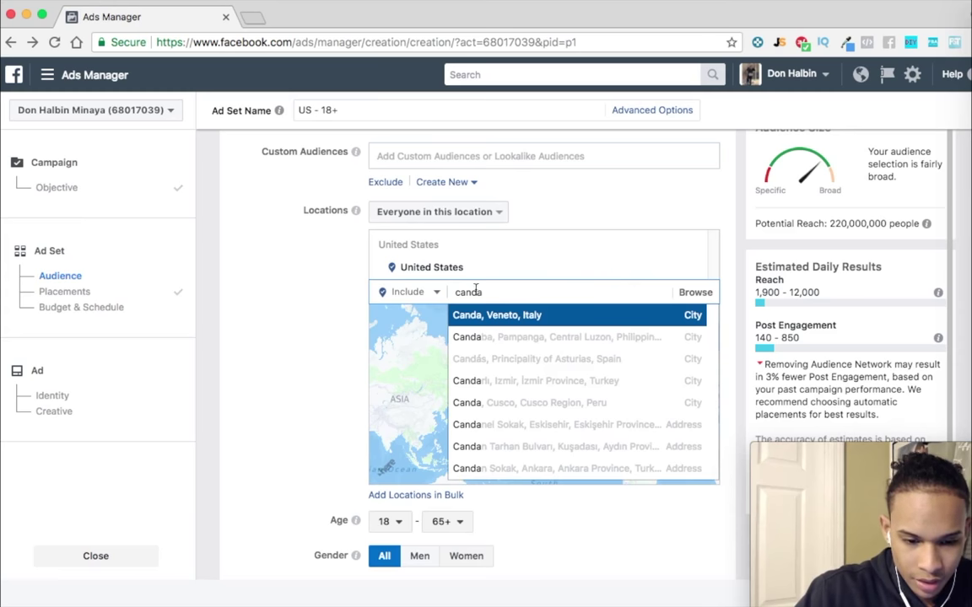
text(a)
key(BackSpace)
key(BackSpace)
text(anada)
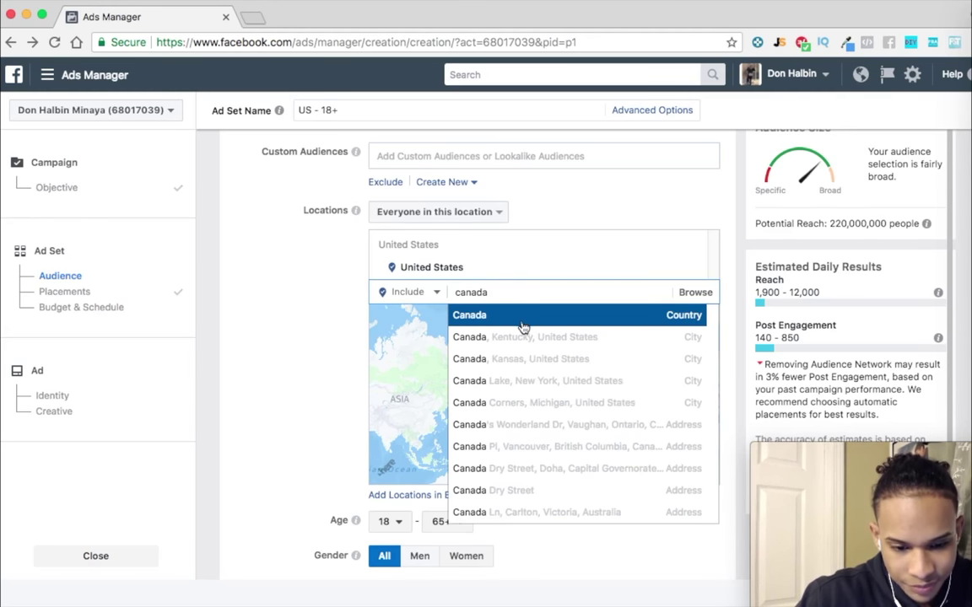
click(513, 315)
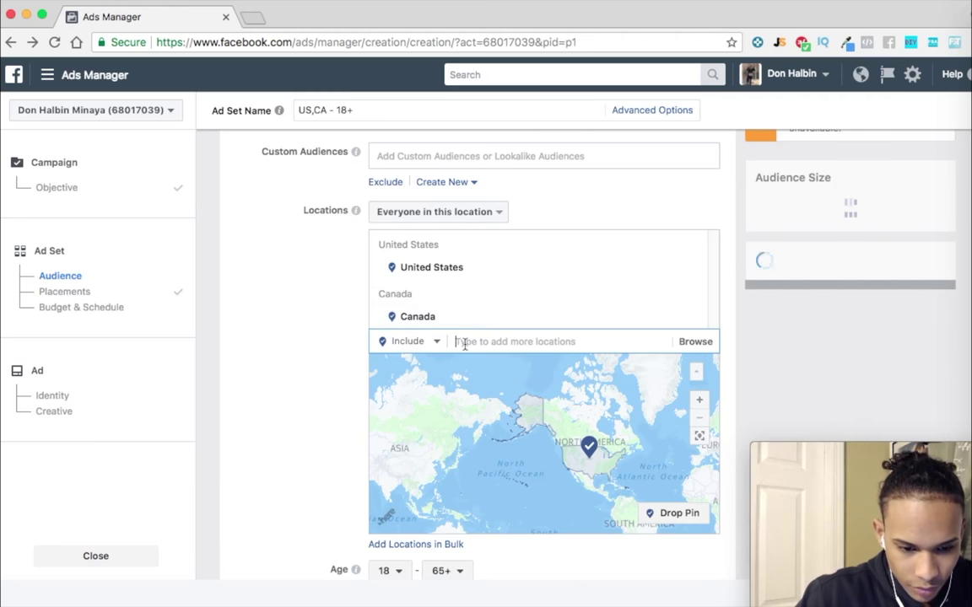
Step: Add the countries Australia and New Zealand to the audience's included locations
text(austr)
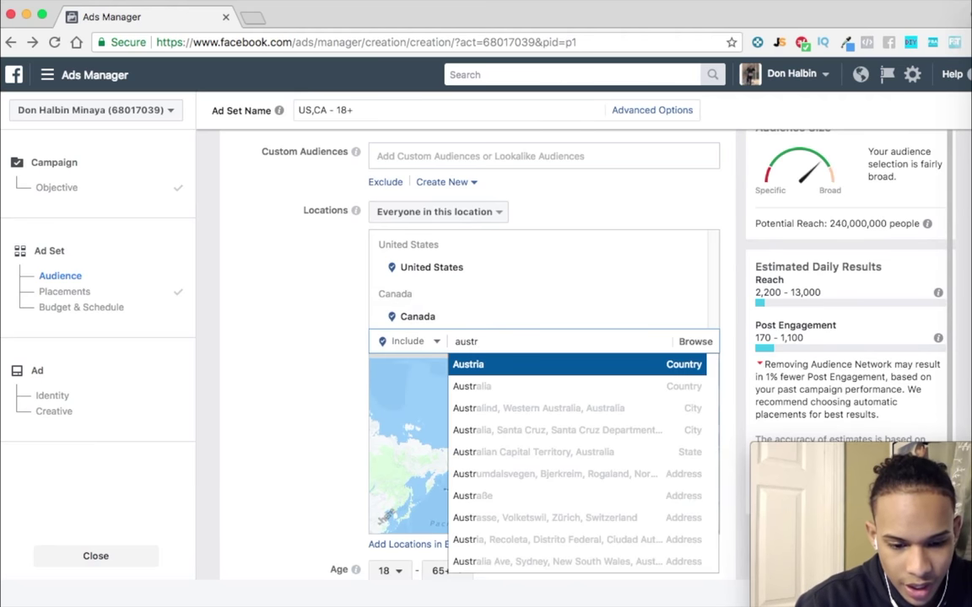
text(alia)
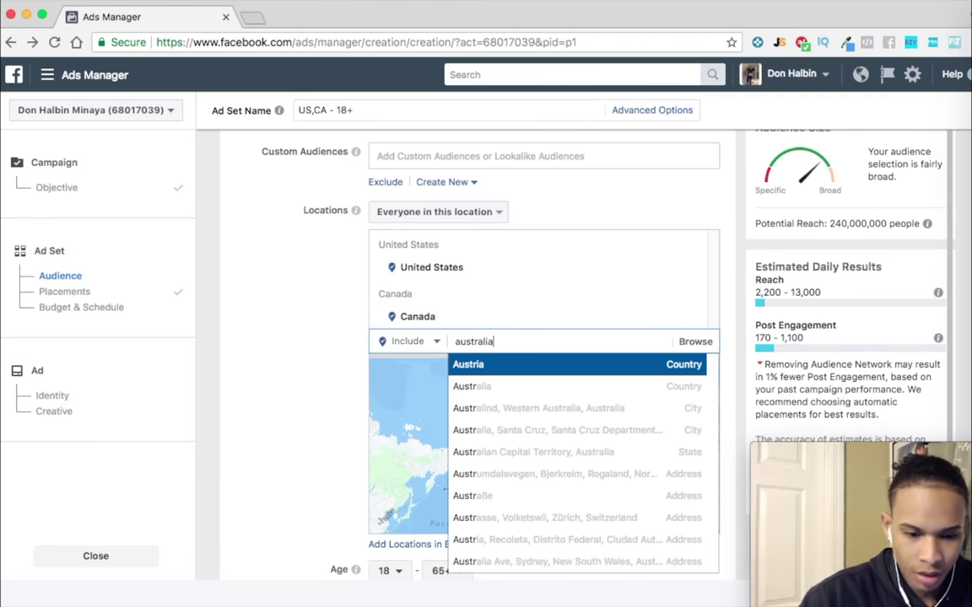
key(Return)
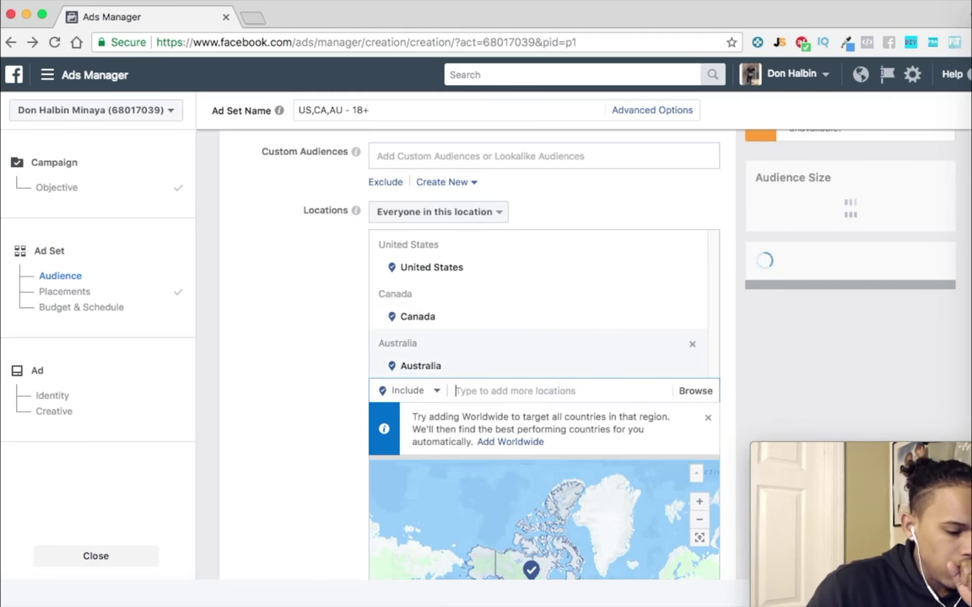
text(new zw)
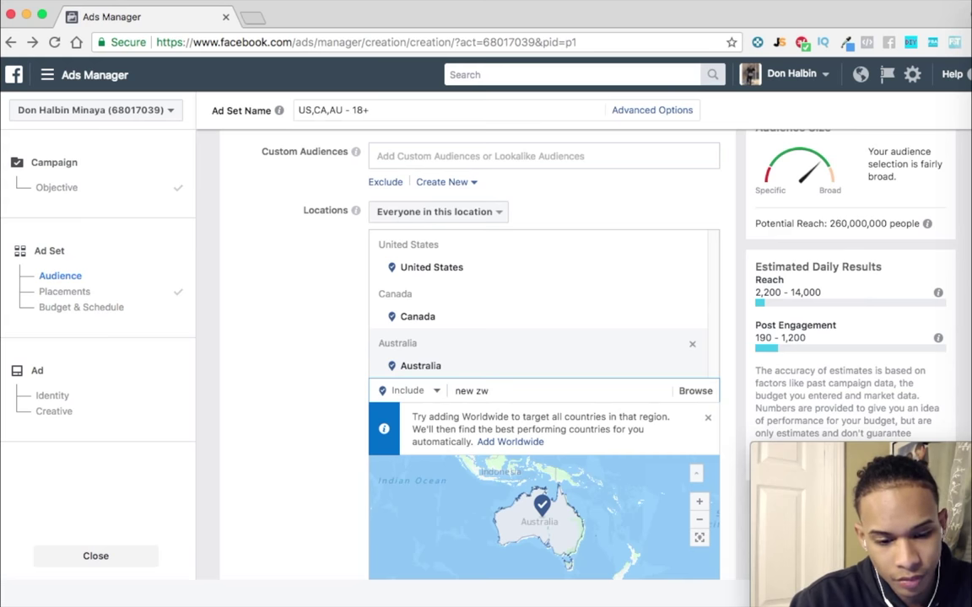
text(alaland)
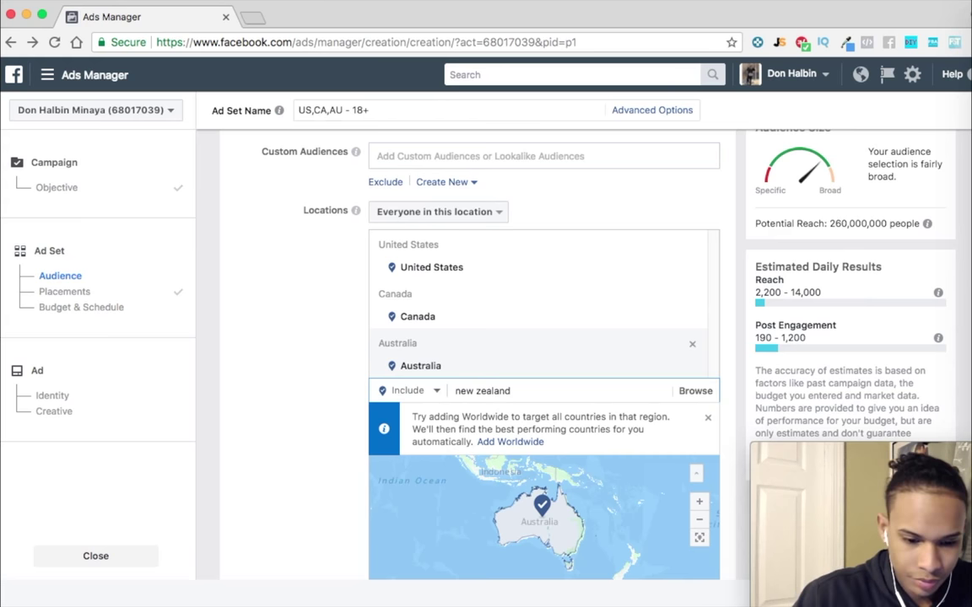
click(485, 414)
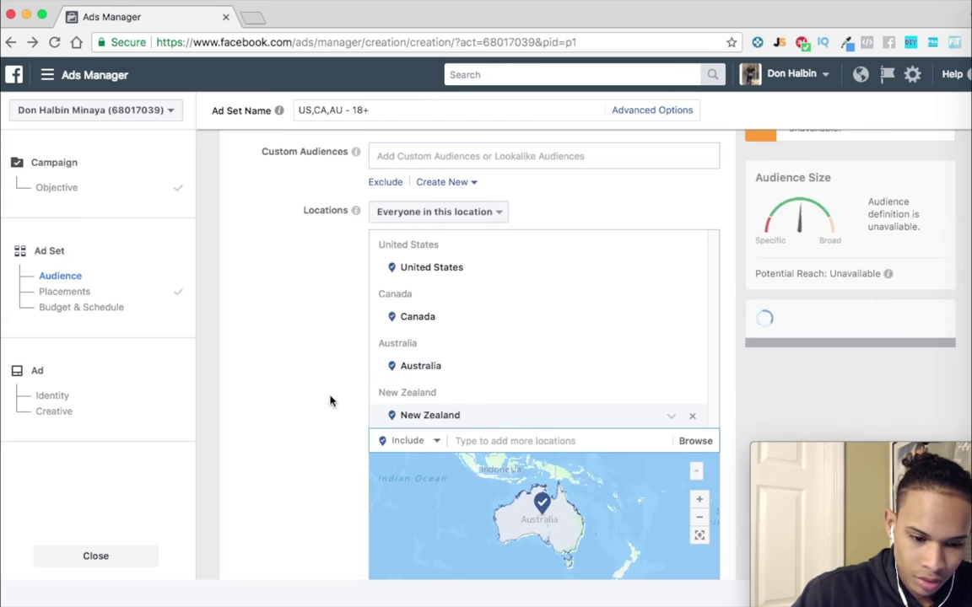
Step: Zoom out the location map and add the country United Kingdom to the audience's included locations
scroll(326, 397, down, 5)
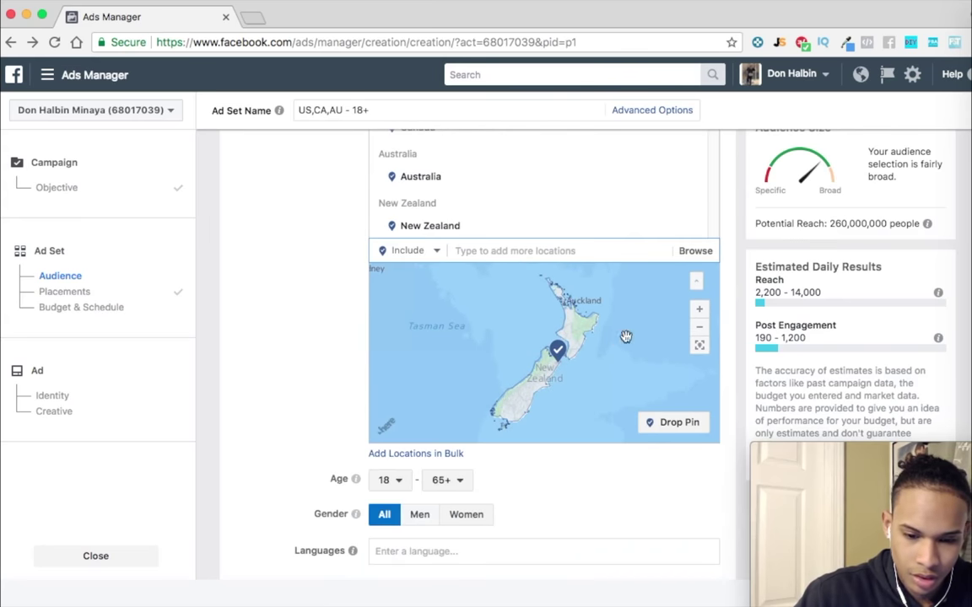
click(698, 327)
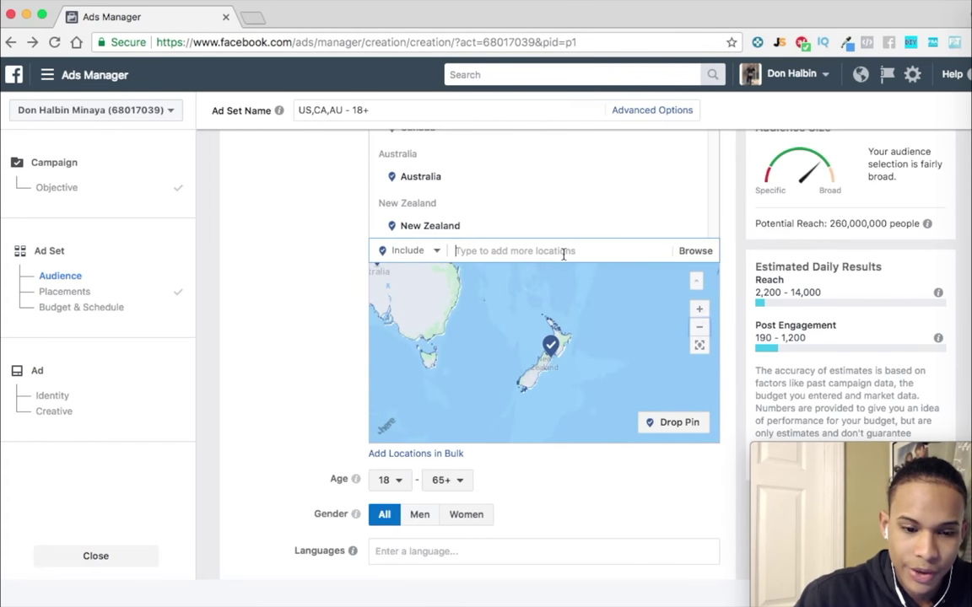
text(united kingome)
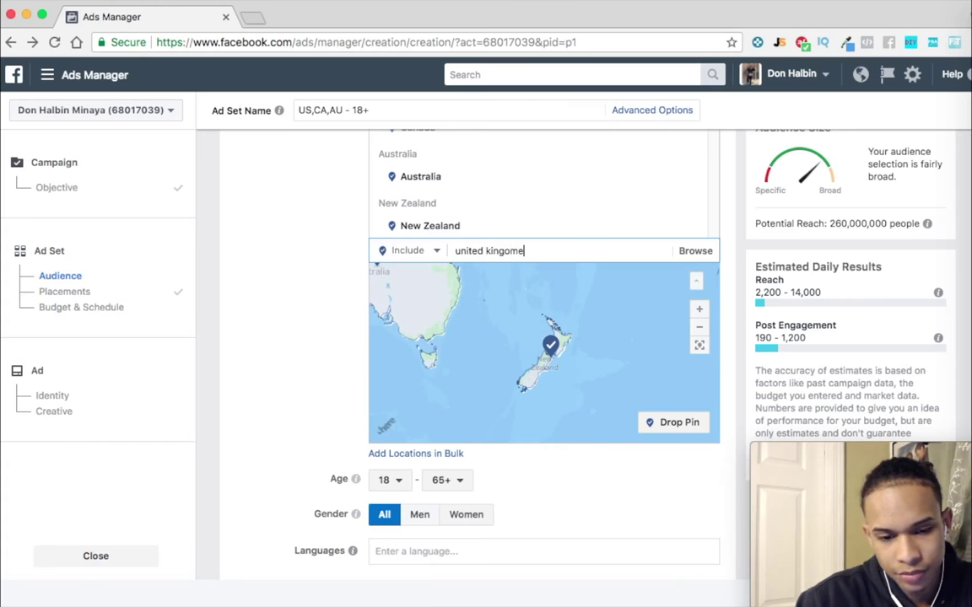
key(BackSpace)
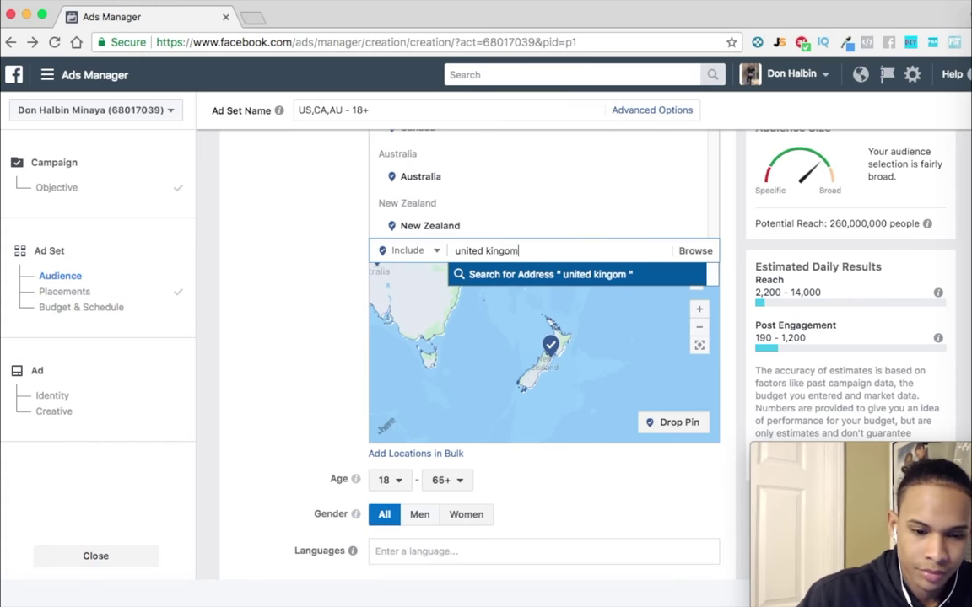
key(BackSpace)
key(BackSpace)
text(d)
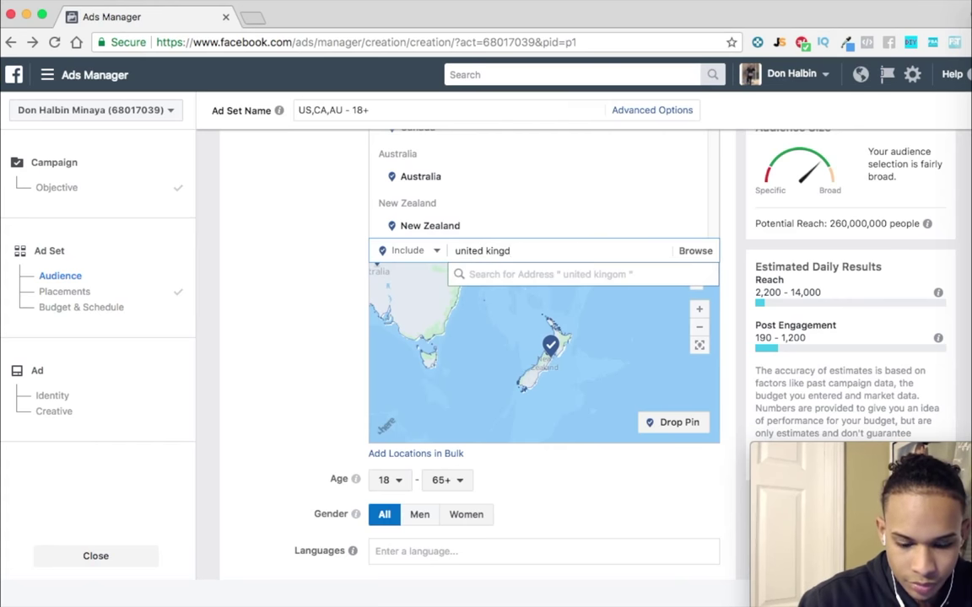
text(om)
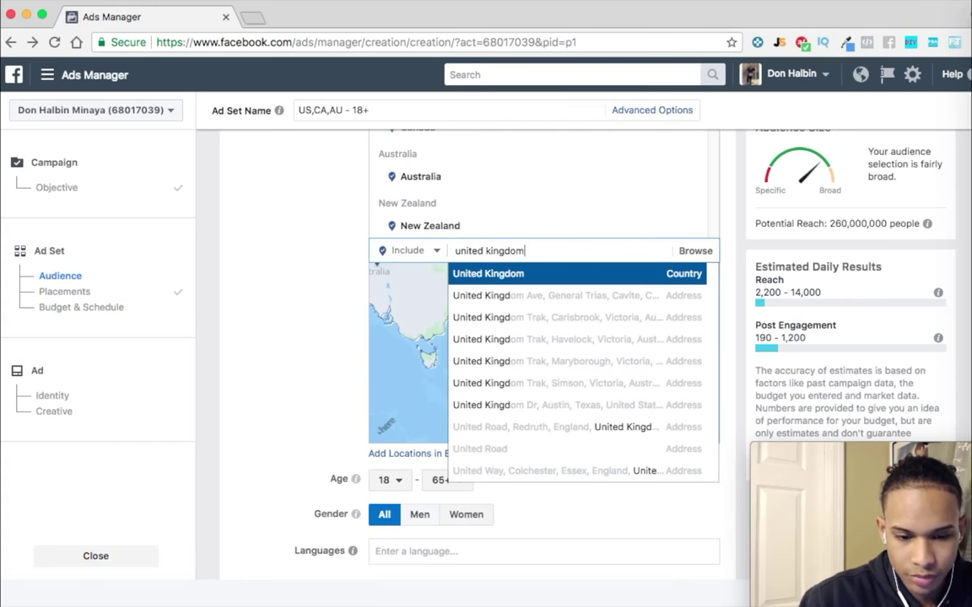
click(572, 280)
Step: Review the list of included countries and the age, gender, language and detailed targeting settings of the audience
scroll(341, 351, up, 2)
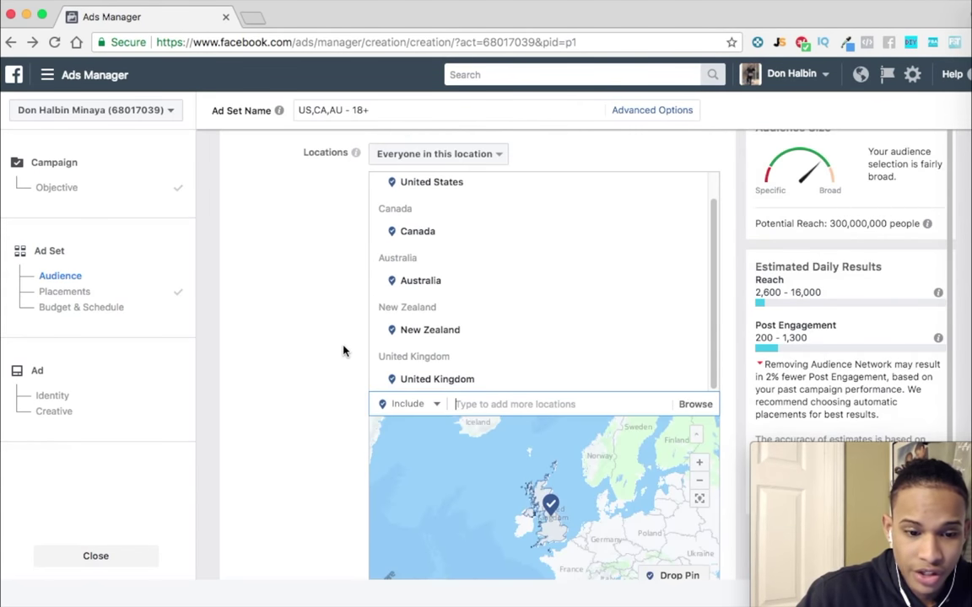
scroll(448, 329, down, 2)
scroll(453, 327, up, 1)
scroll(455, 272, up, 3)
scroll(362, 310, up, 3)
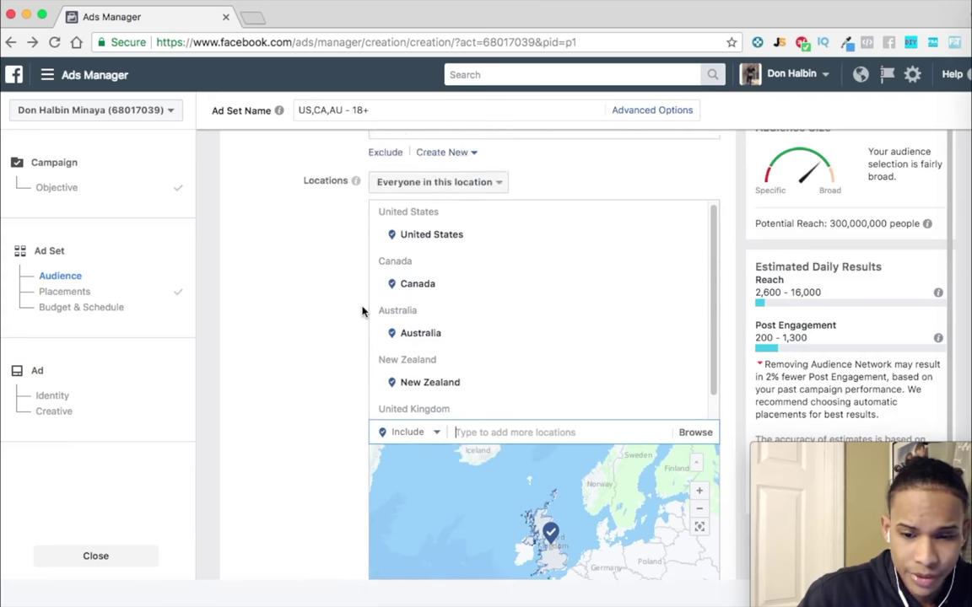
scroll(376, 309, down, 6)
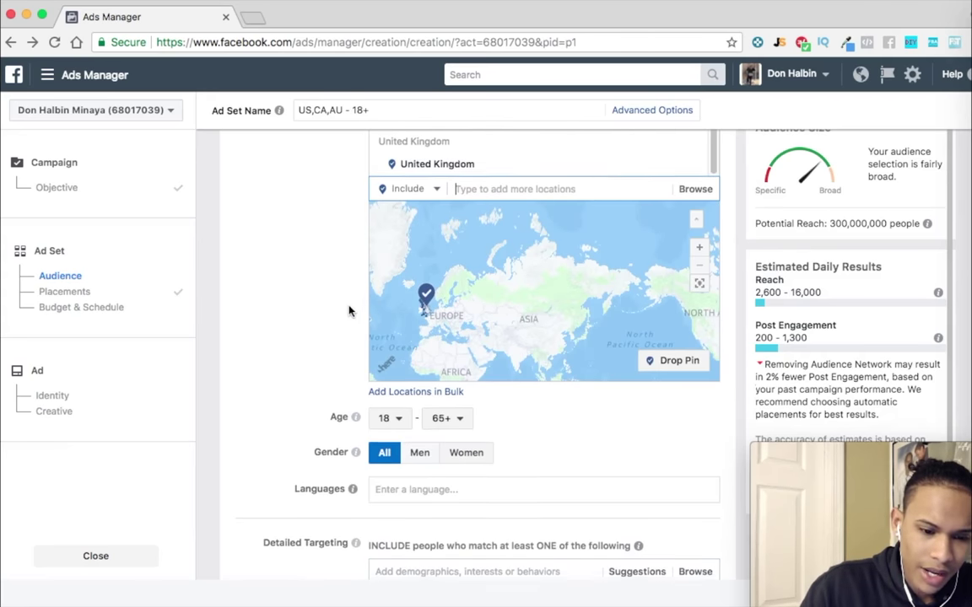
scroll(347, 308, down, 3)
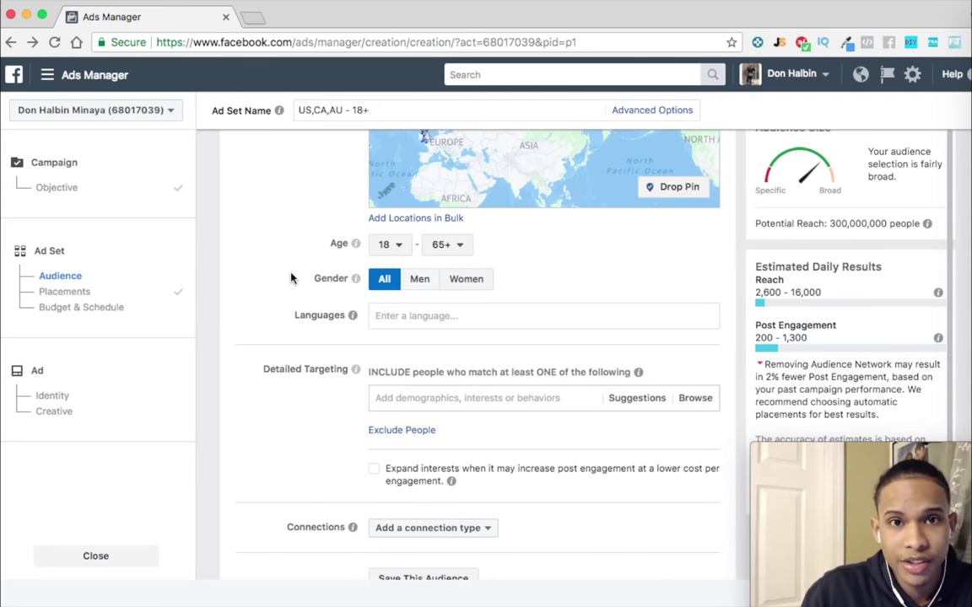
scroll(389, 329, down, 2)
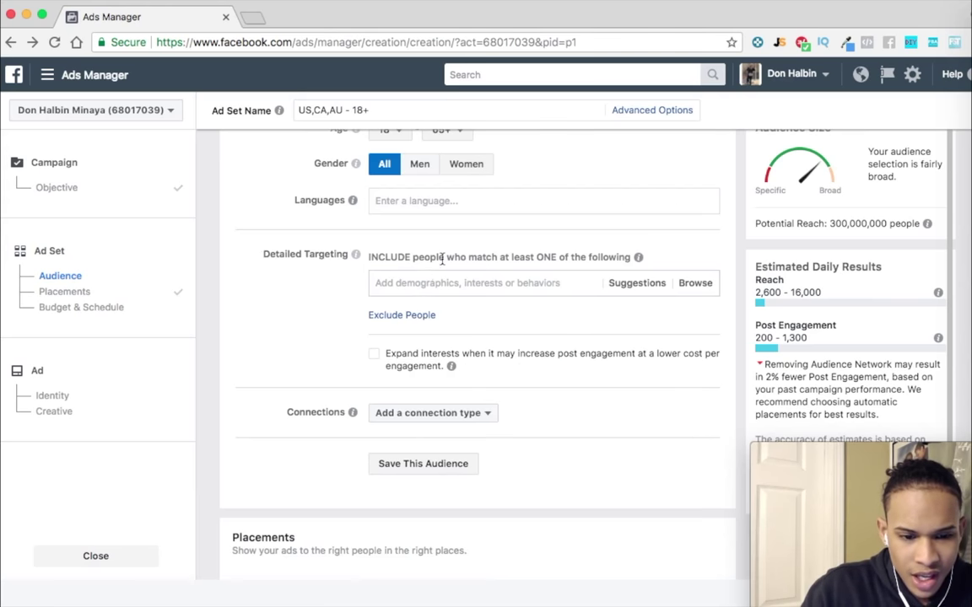
Step: Set the audience's age range to 22–40
scroll(441, 259, up, 5)
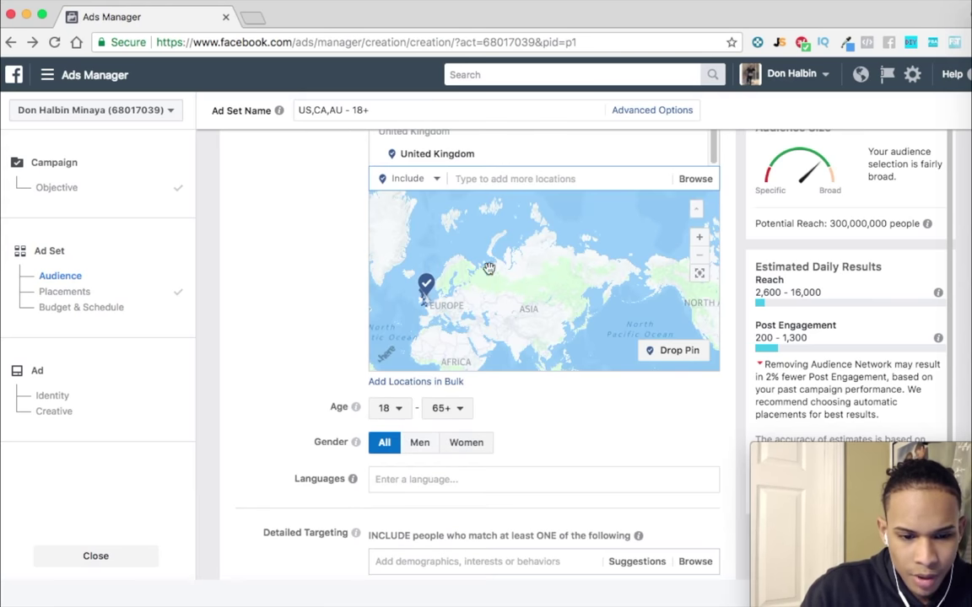
click(392, 408)
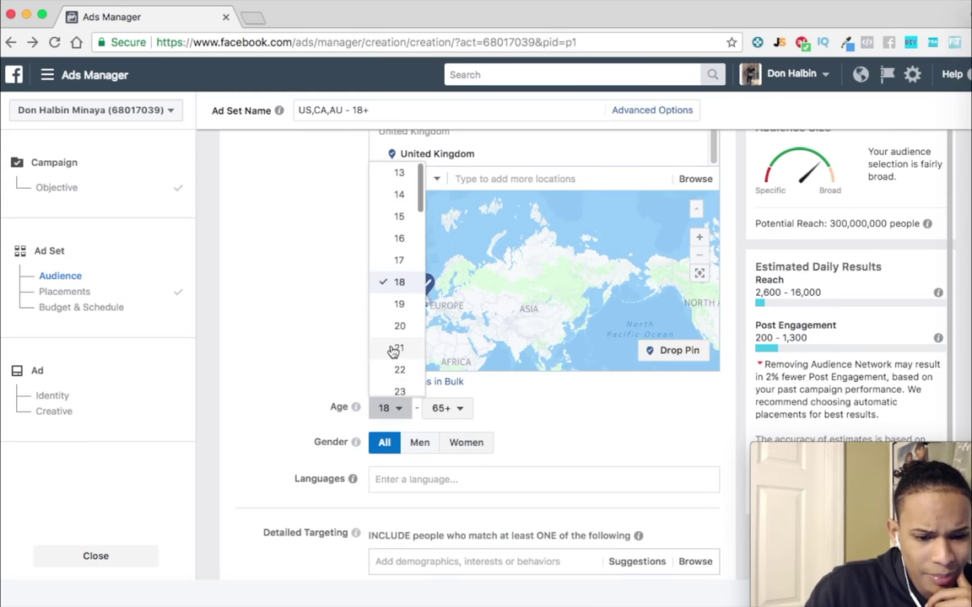
scroll(399, 367, down, 1)
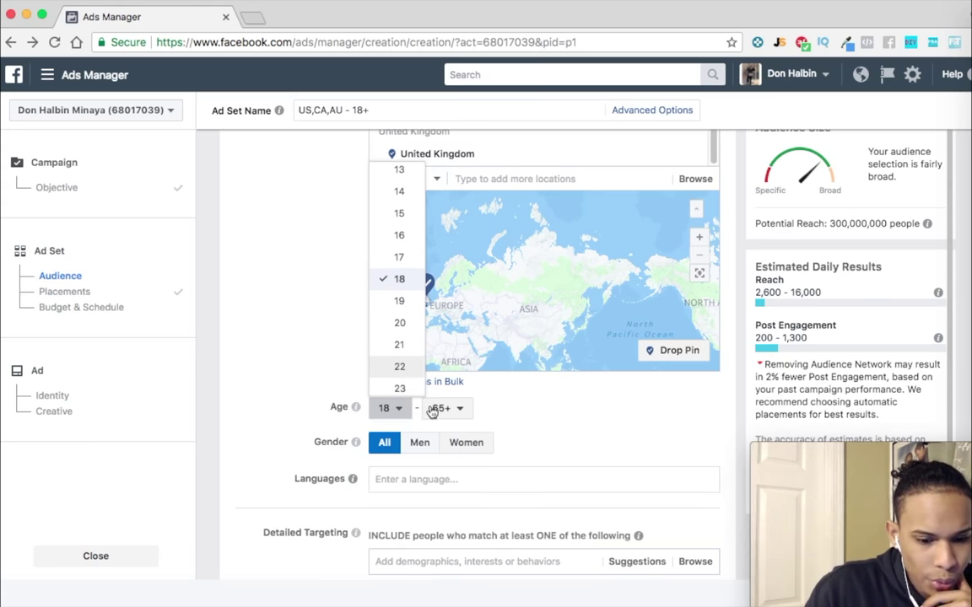
click(399, 367)
click(442, 407)
scroll(447, 346, up, 2)
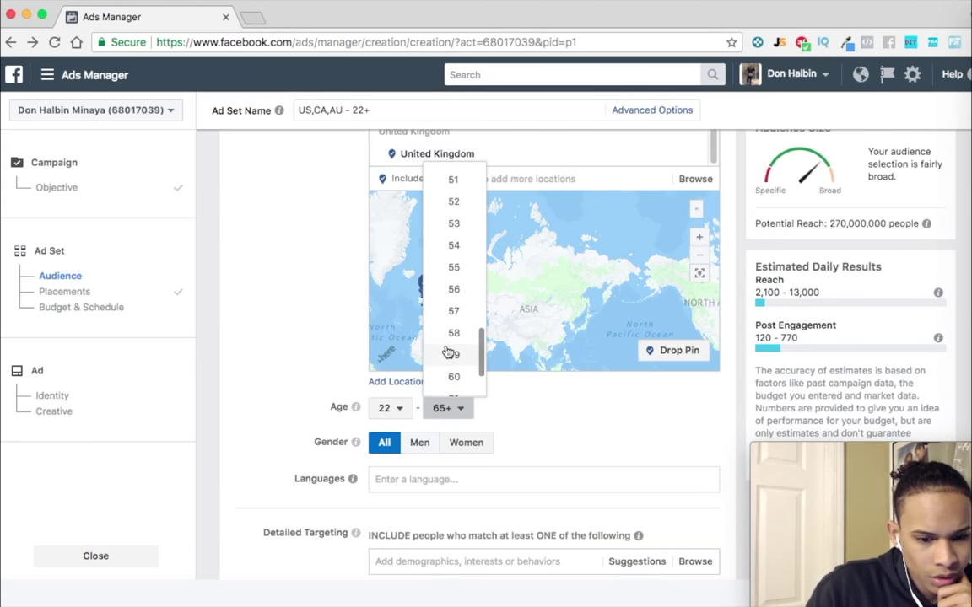
scroll(448, 351, up, 5)
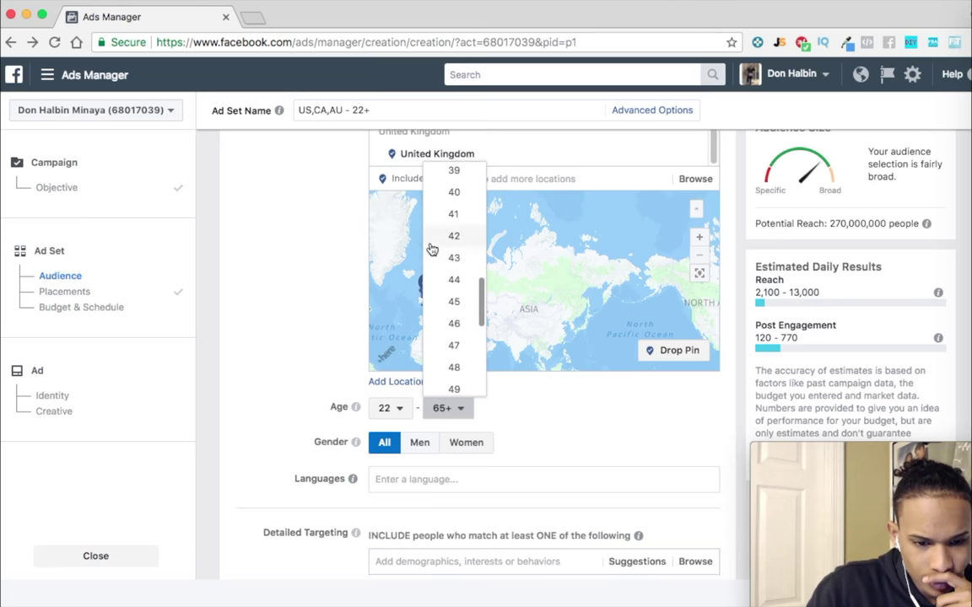
click(462, 203)
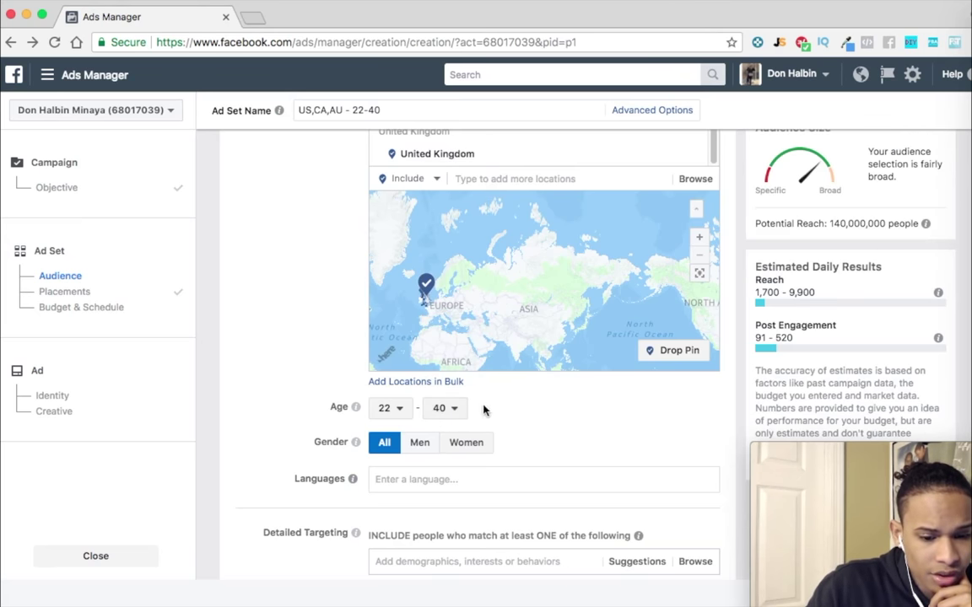
Step: Raise the audience's maximum age to 45 and set the minimum age to 20
click(442, 409)
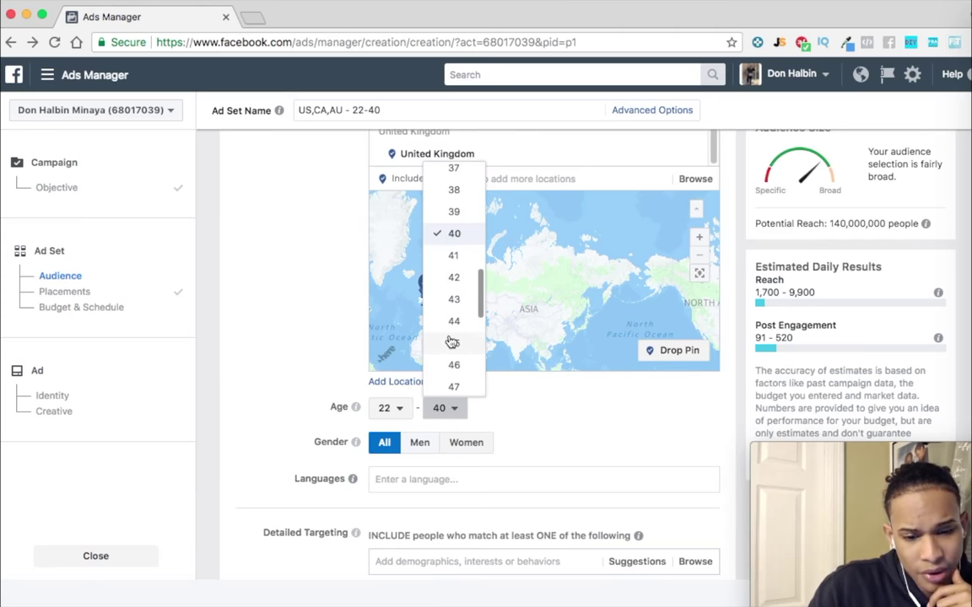
click(460, 346)
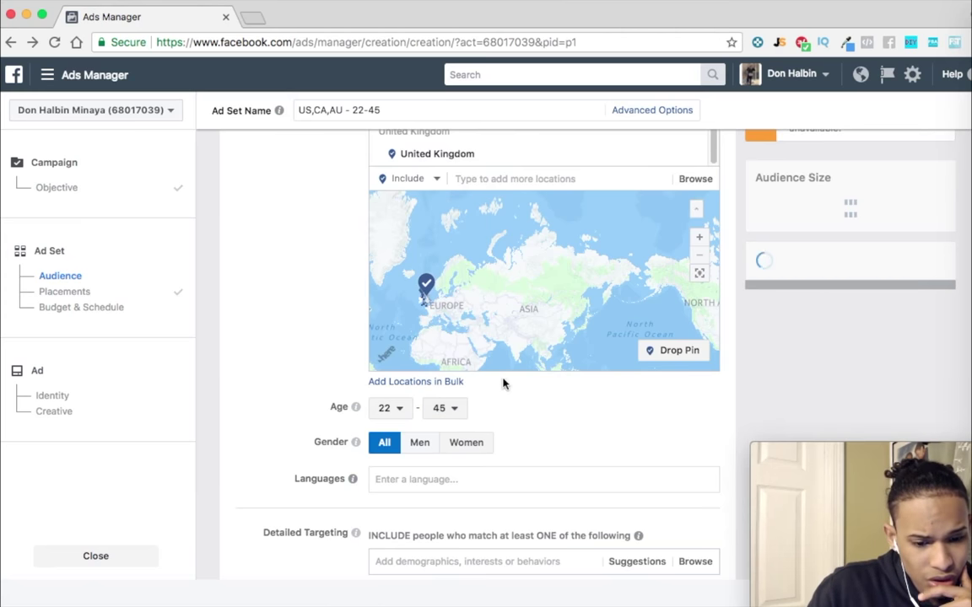
click(397, 411)
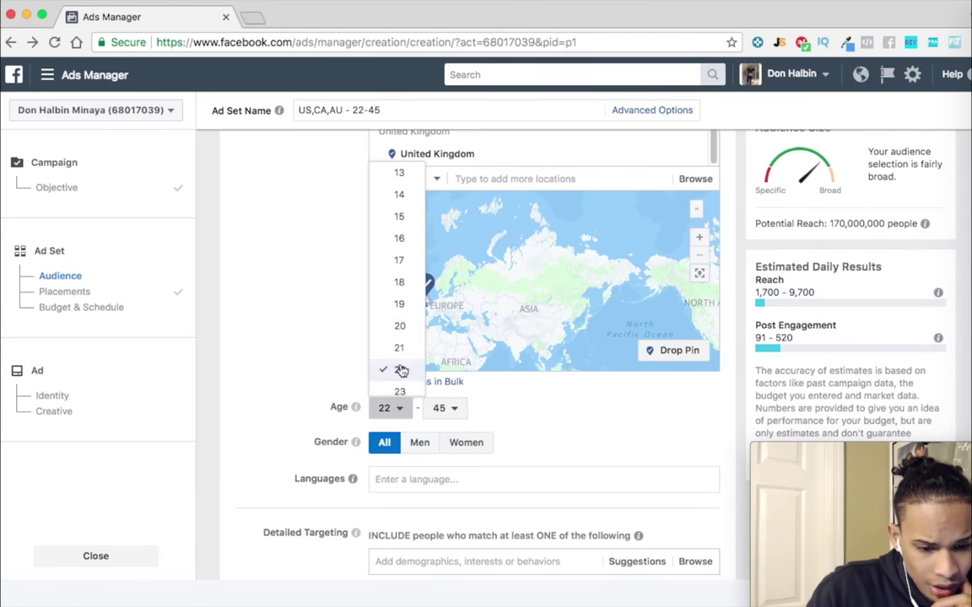
click(399, 328)
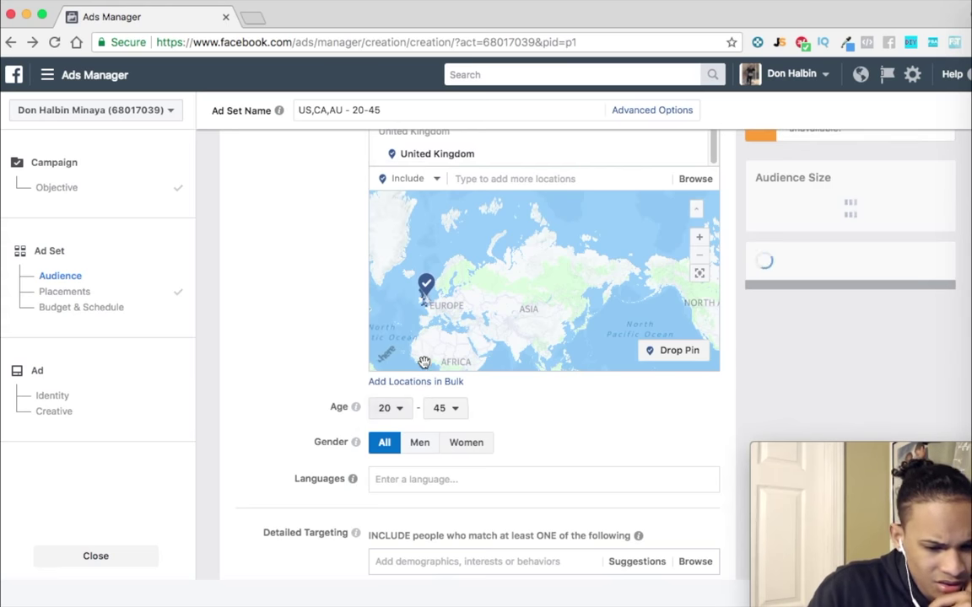
Step: Try limiting the audience's gender to Women, and switch it back to All
scroll(460, 404, down, 1)
scroll(461, 405, down, 3)
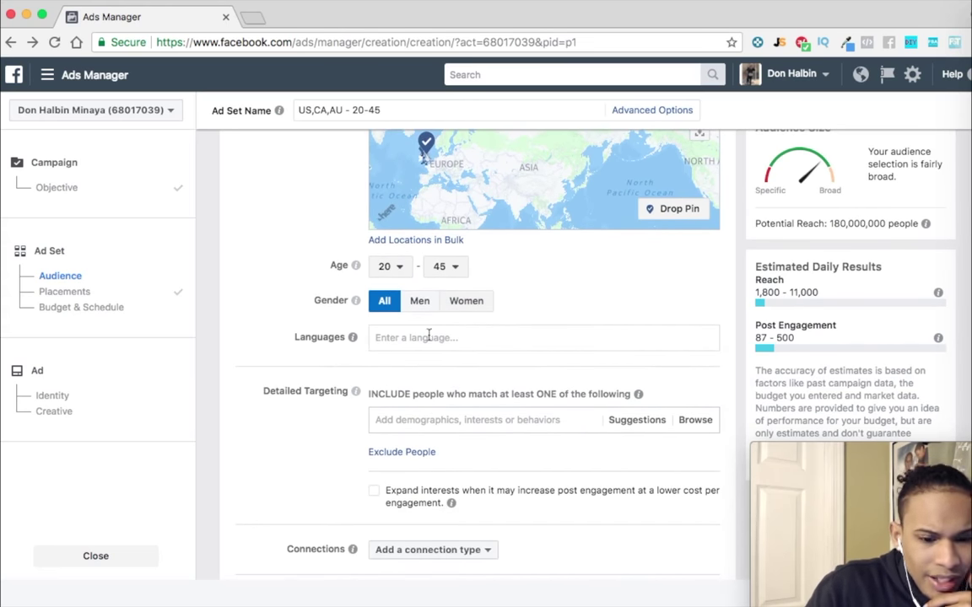
mouse_move(350, 342)
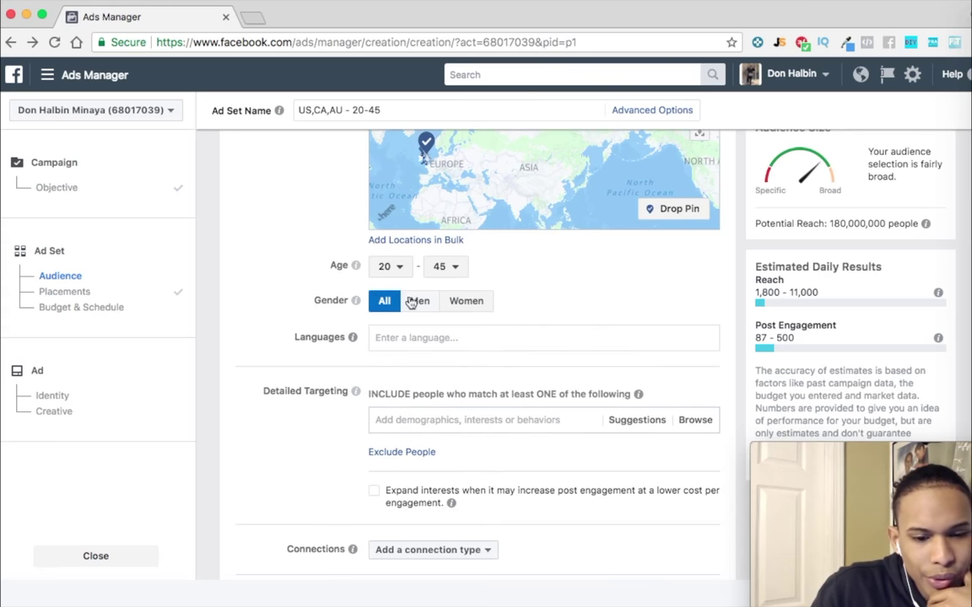
click(475, 314)
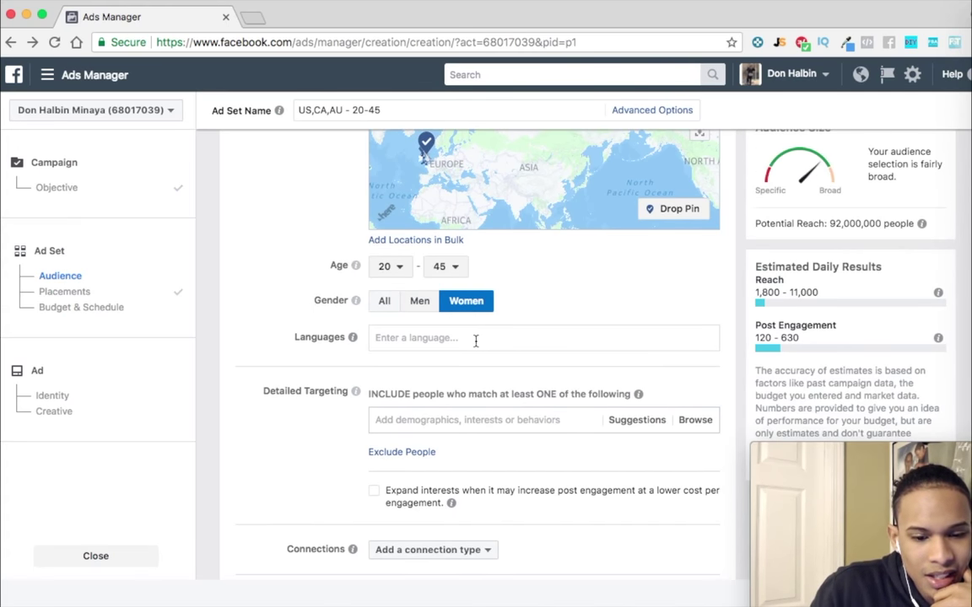
scroll(477, 342, up, 1)
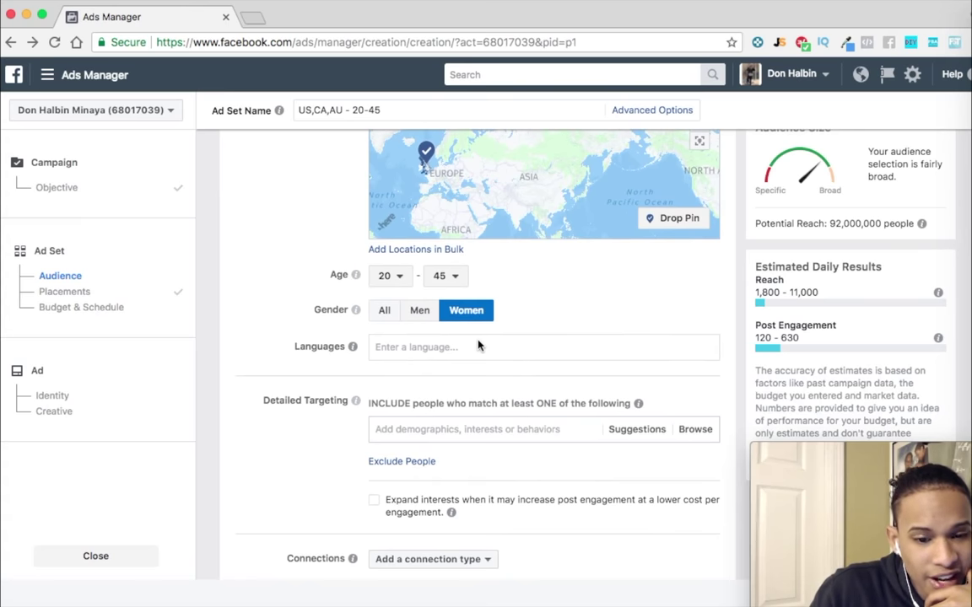
scroll(477, 345, up, 2)
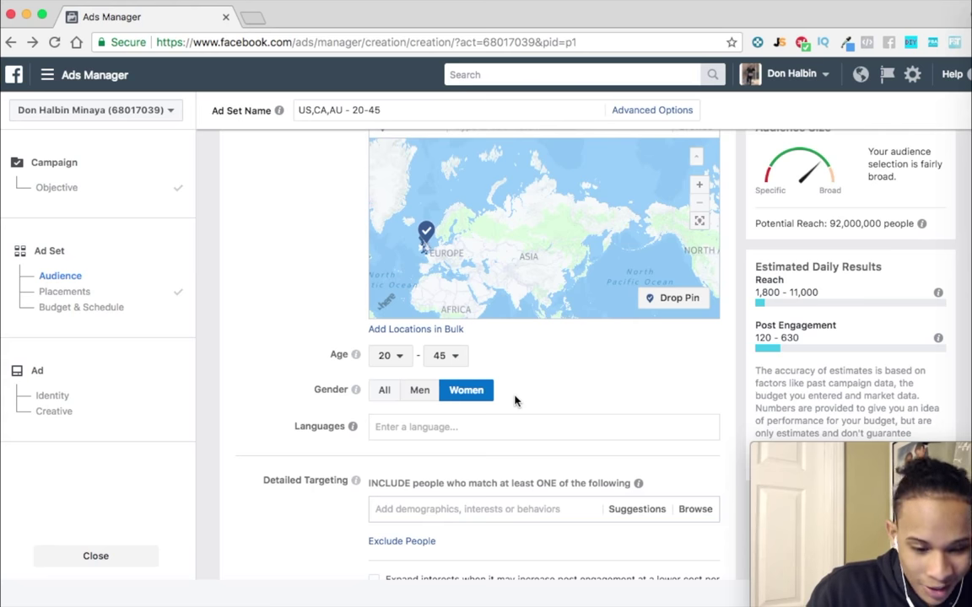
scroll(517, 401, down, 1)
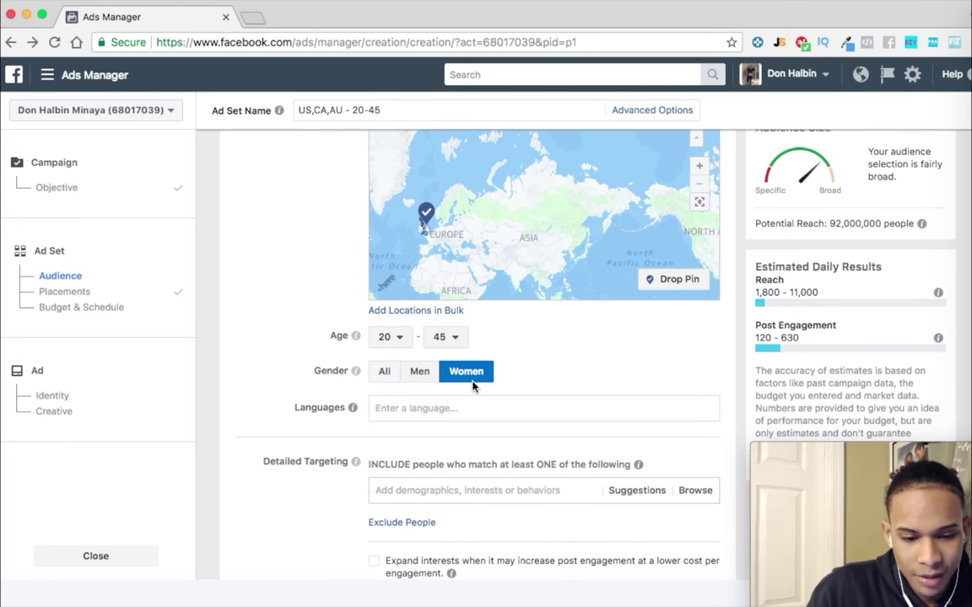
scroll(475, 385, down, 1)
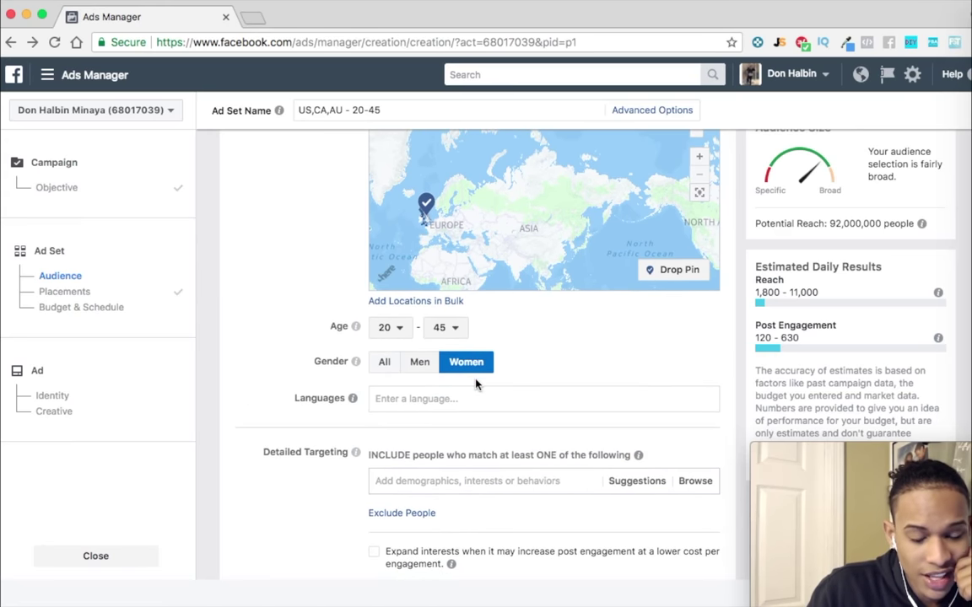
scroll(475, 385, down, 1)
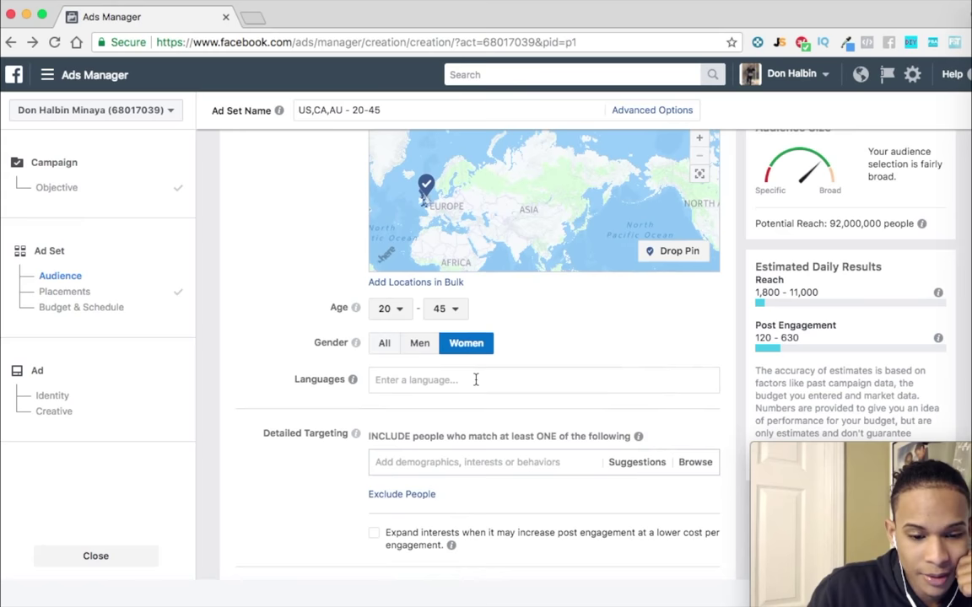
scroll(475, 384, down, 4)
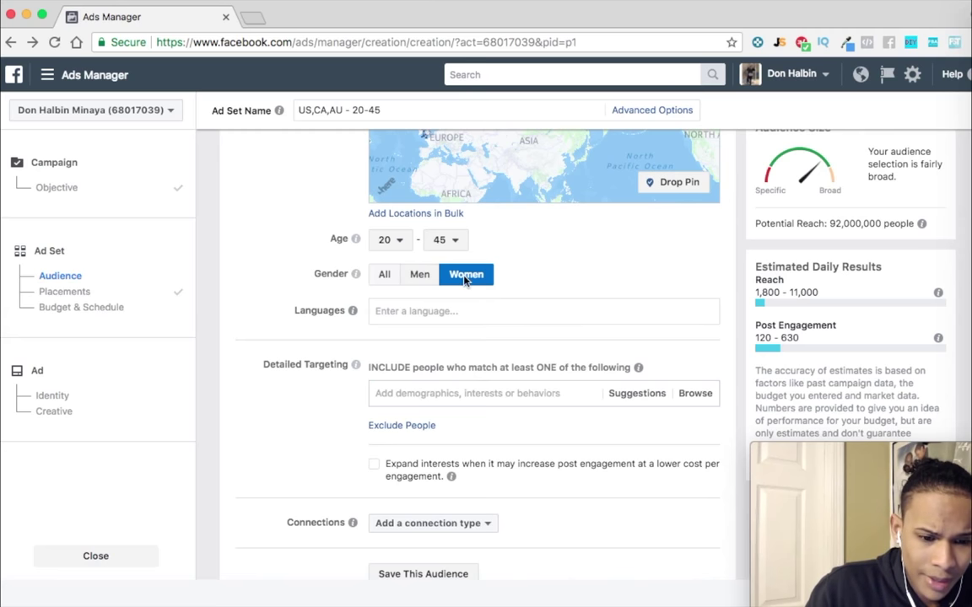
click(387, 276)
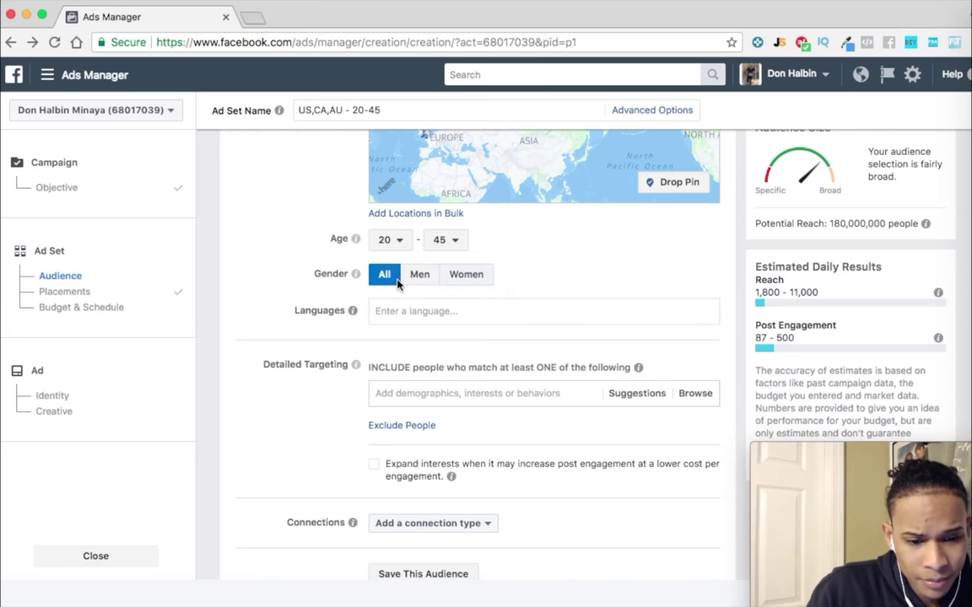
Step: Add English (All) as the audience's language
scroll(509, 294, up, 3)
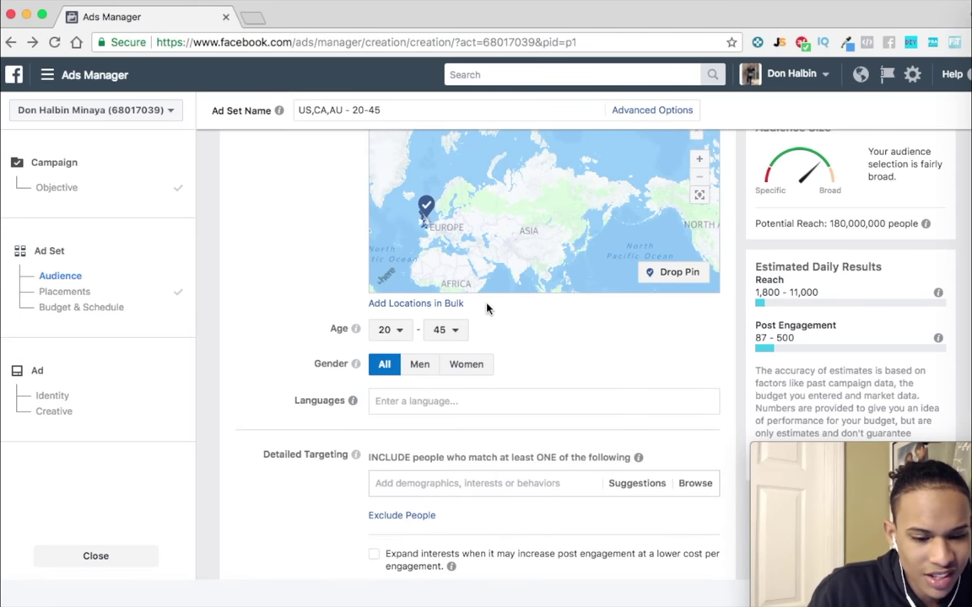
scroll(473, 334, down, 2)
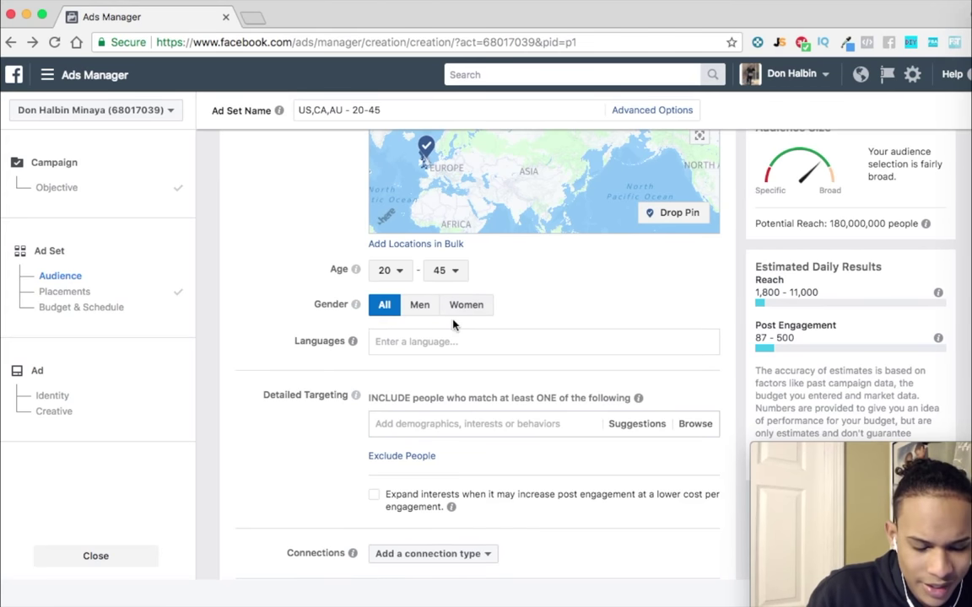
click(433, 341)
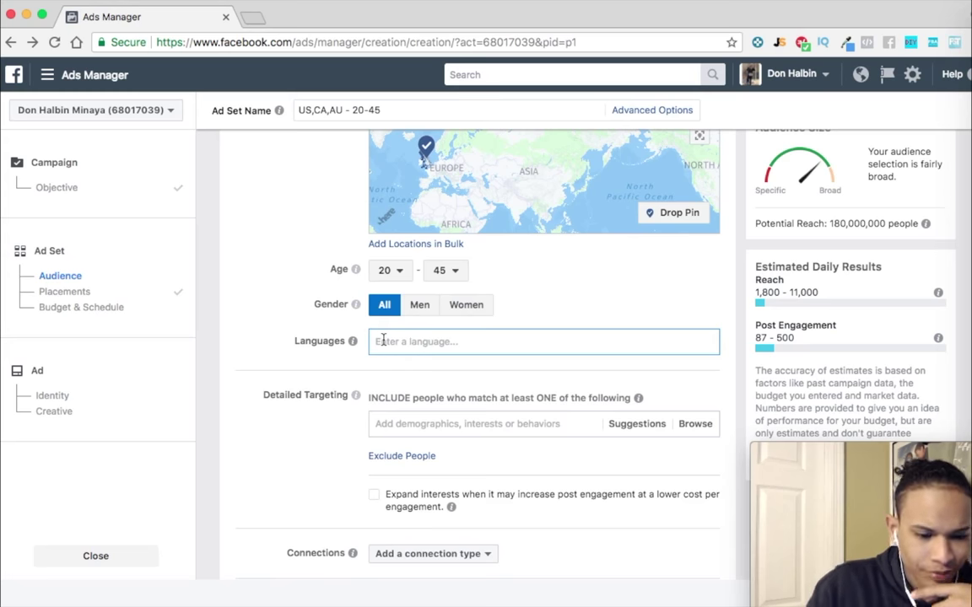
text(engli)
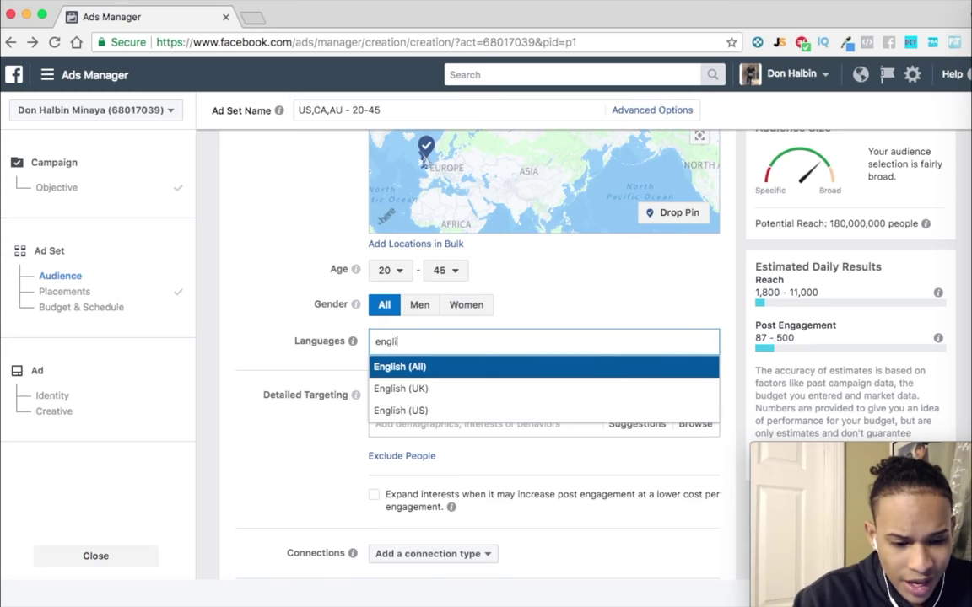
key(Return)
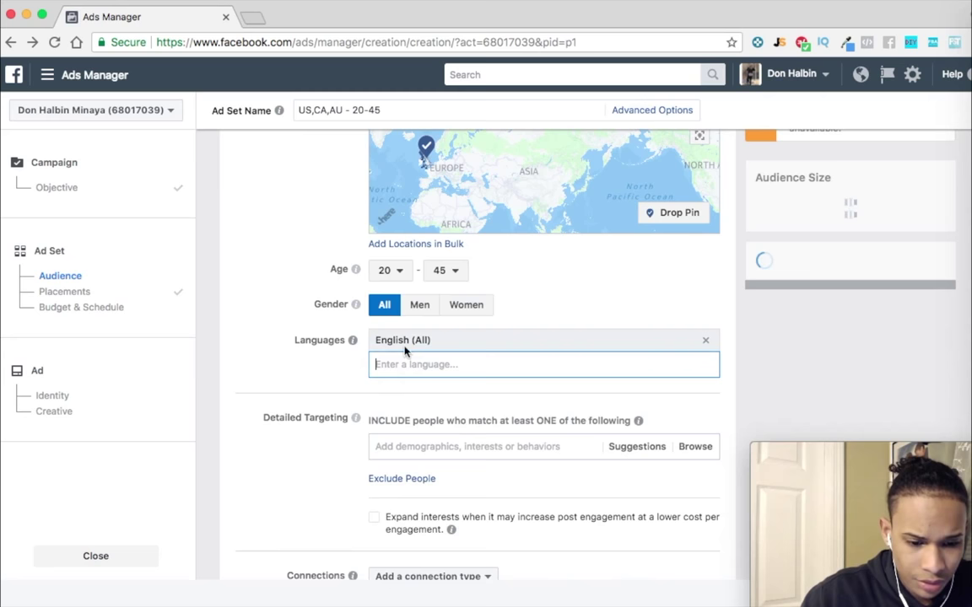
Step: Search detailed targeting for "dog owner" and include the Dog owners behavior under Pet products
scroll(360, 382, down, 3)
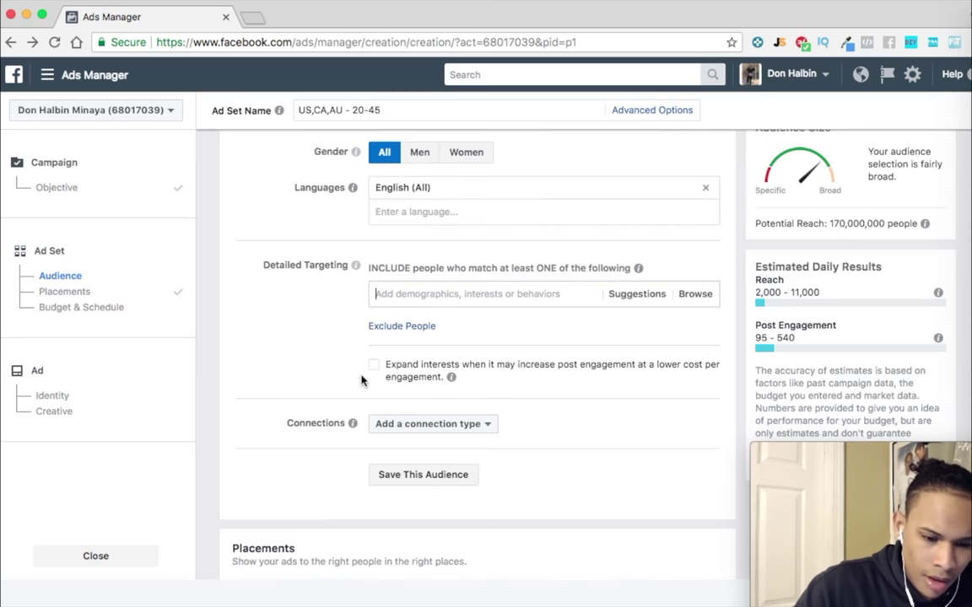
mouse_move(360, 270)
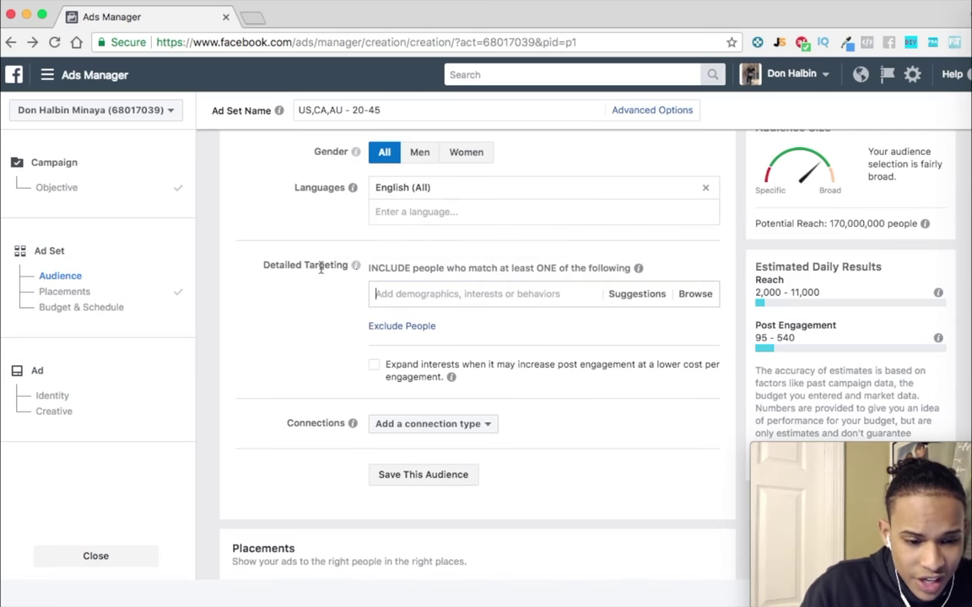
click(416, 291)
text(dog owner)
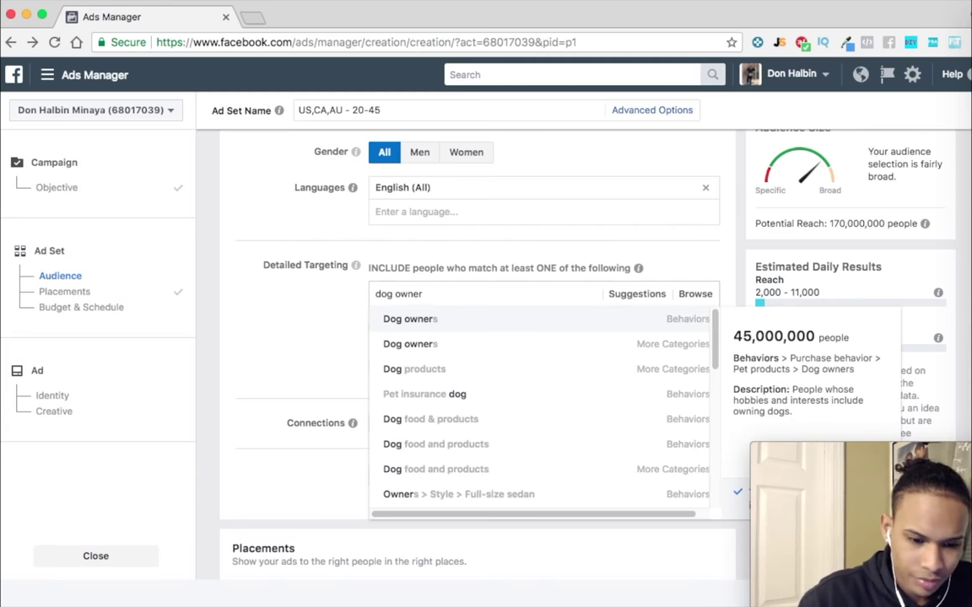
click(502, 323)
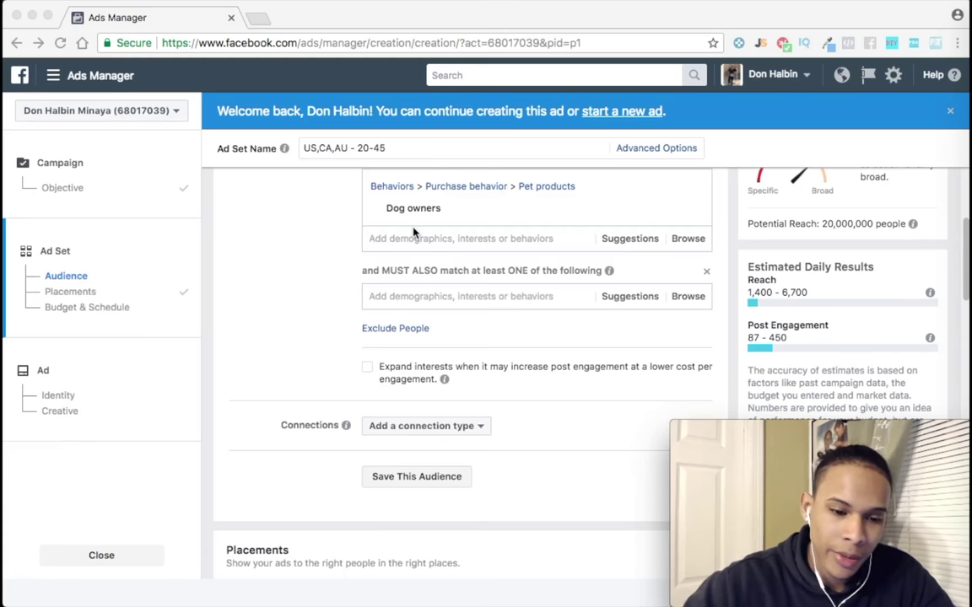
Step: Search the included detailed targeting for "dog" and add the Dogs interest under Hobbies and activities > Pets
scroll(323, 412, up, 2)
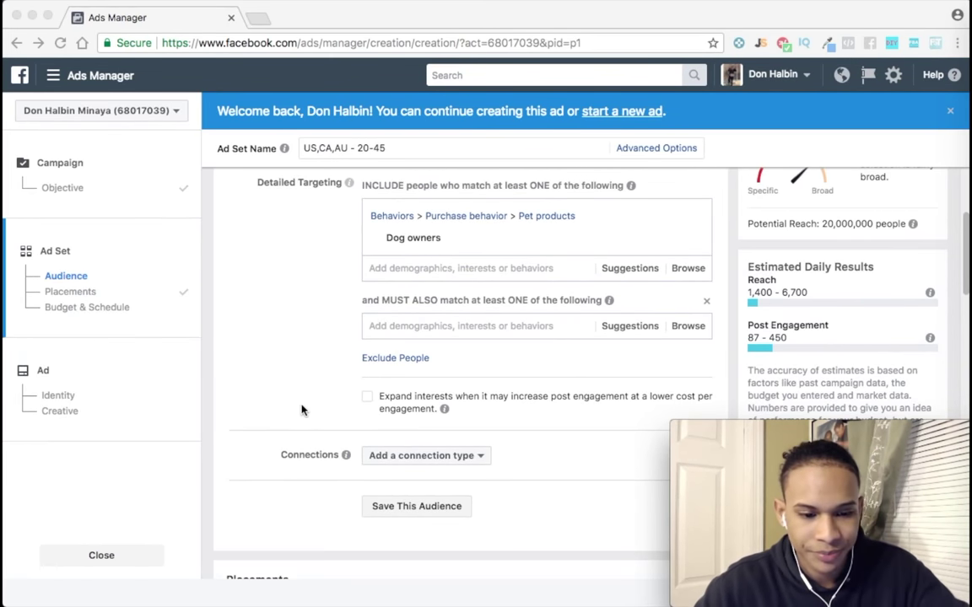
scroll(305, 405, up, 2)
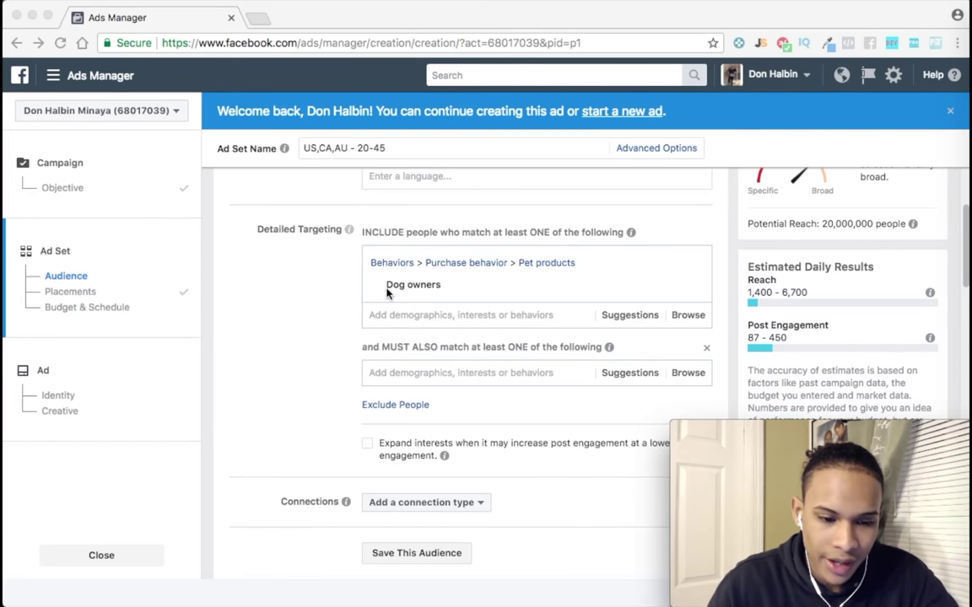
click(314, 262)
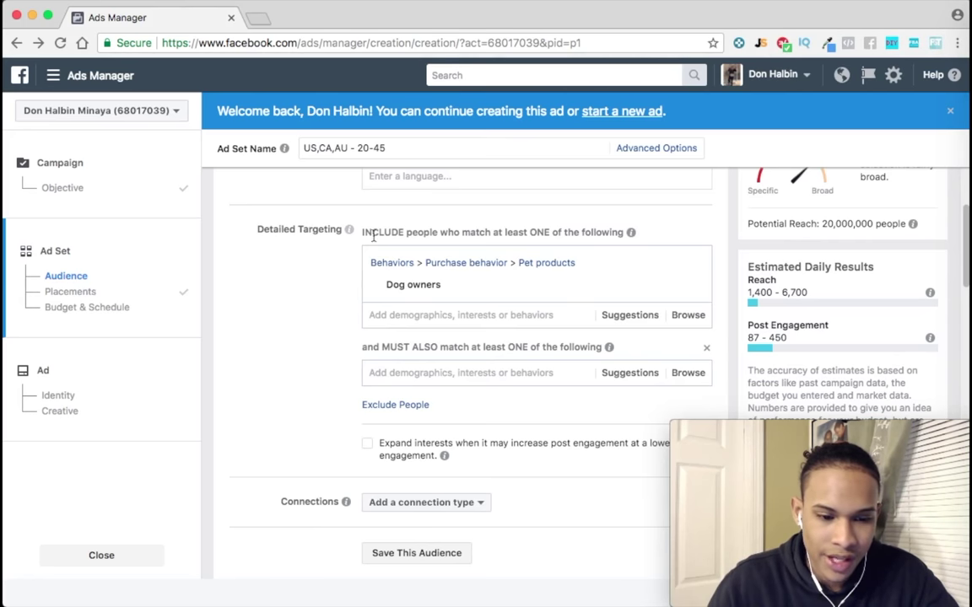
mouse_move(388, 285)
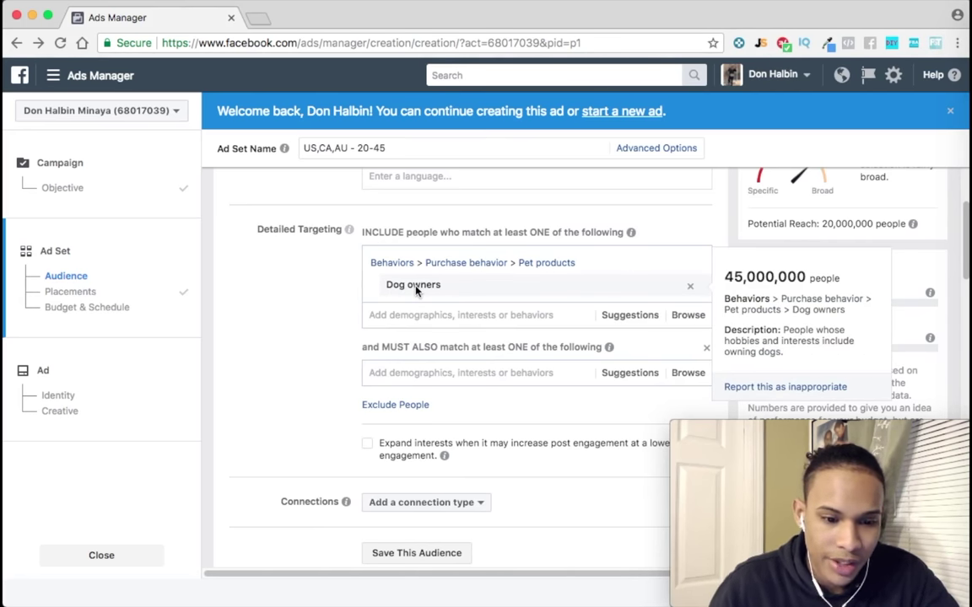
click(408, 314)
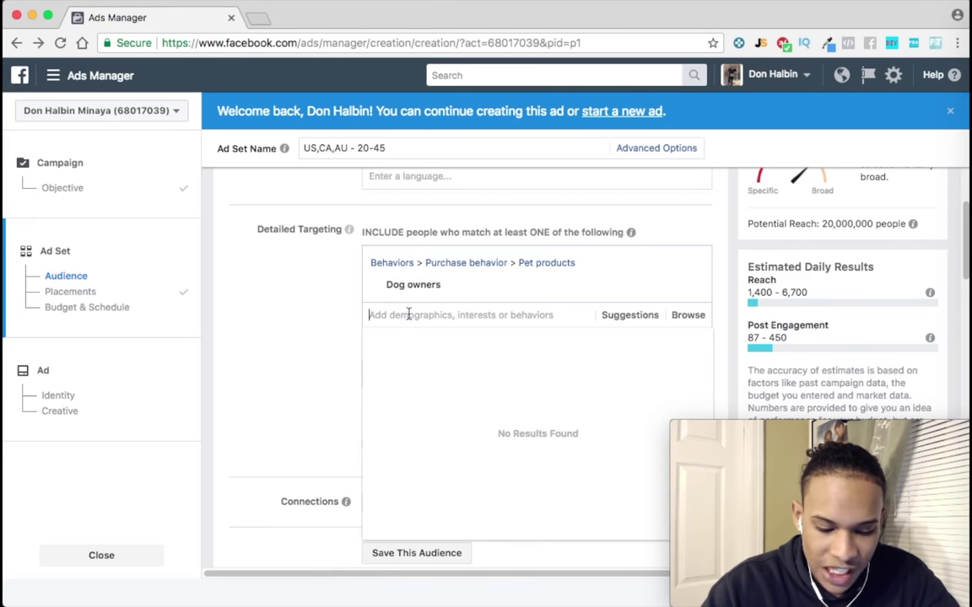
text(dog)
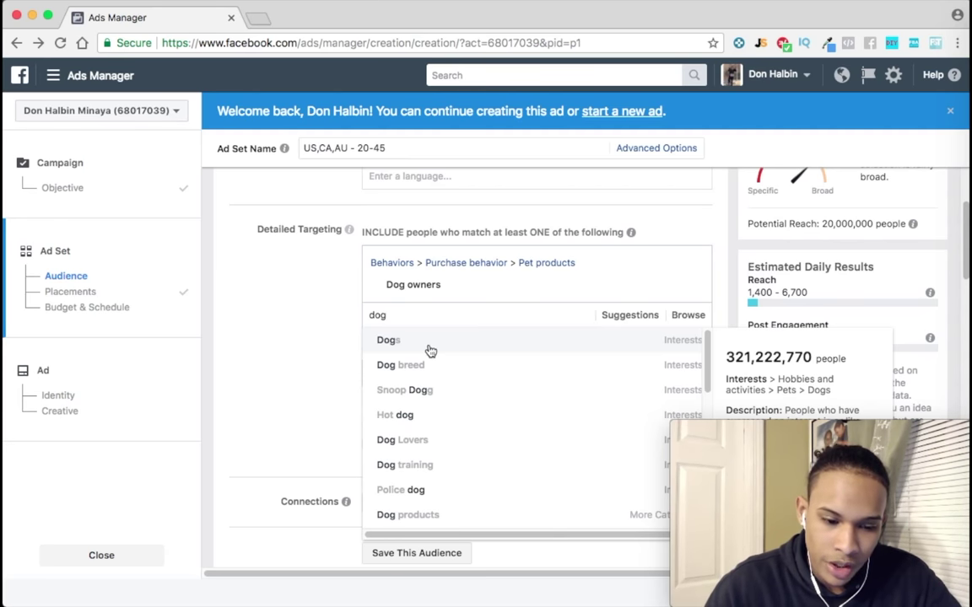
click(390, 341)
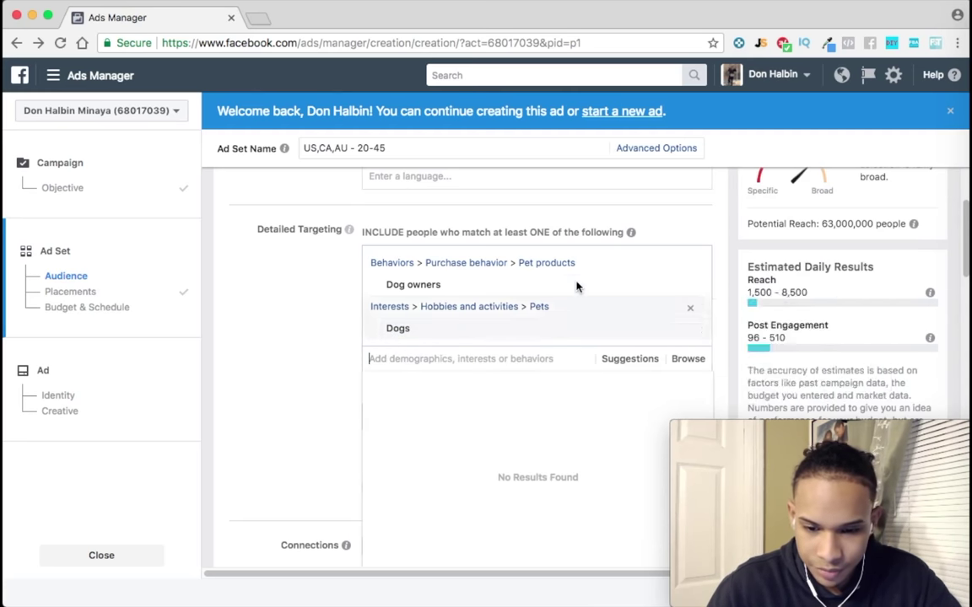
click(325, 347)
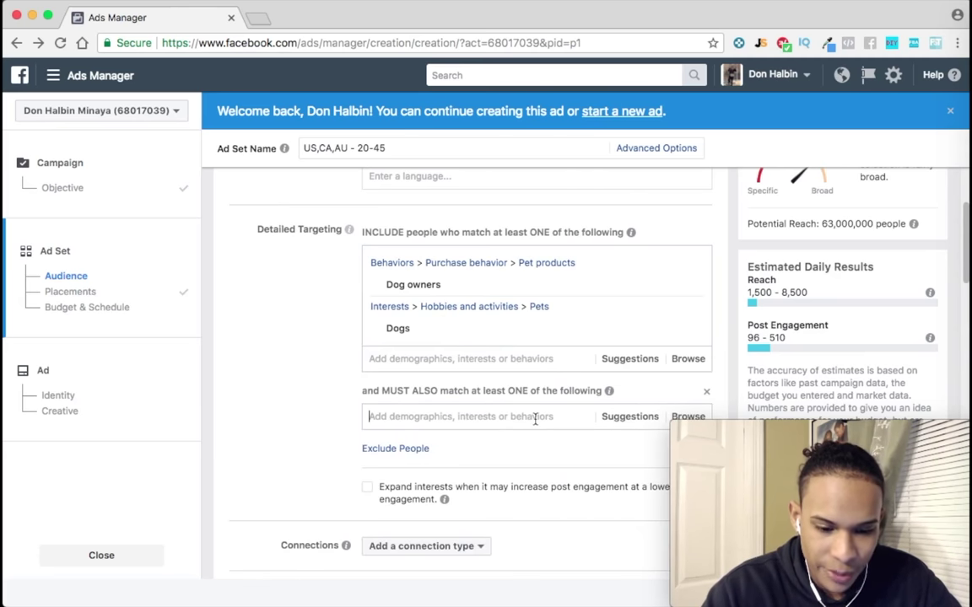
Step: Add the suggested interests Pets and I Love Dogs to the included detailed targeting, and look through the remaining suggestions
click(564, 358)
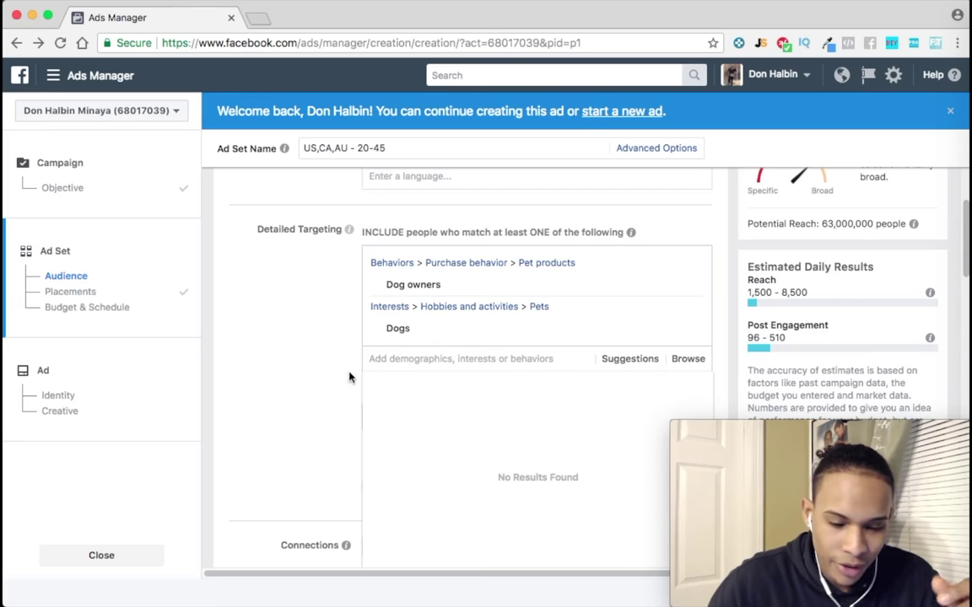
click(610, 361)
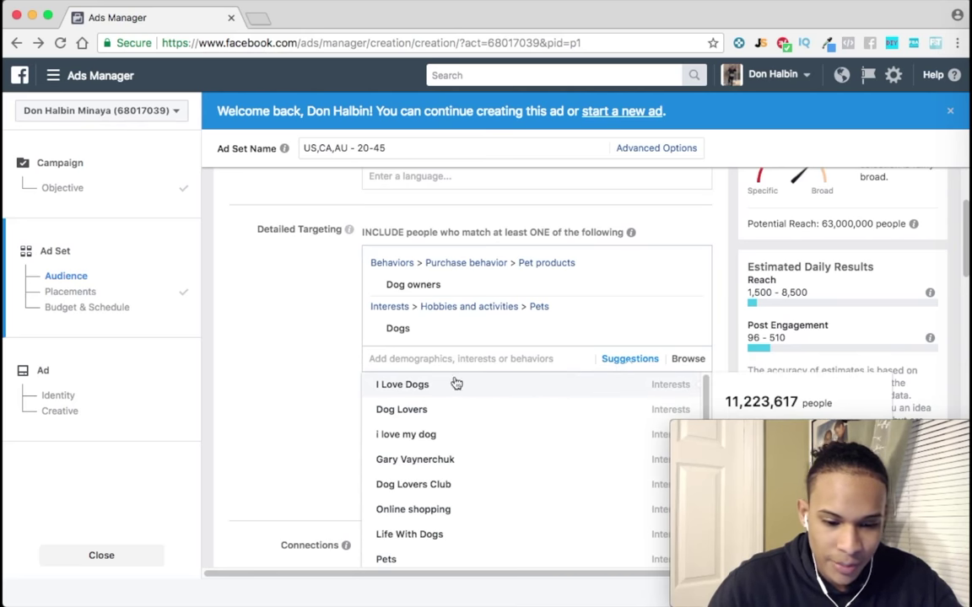
scroll(333, 358, down, 1)
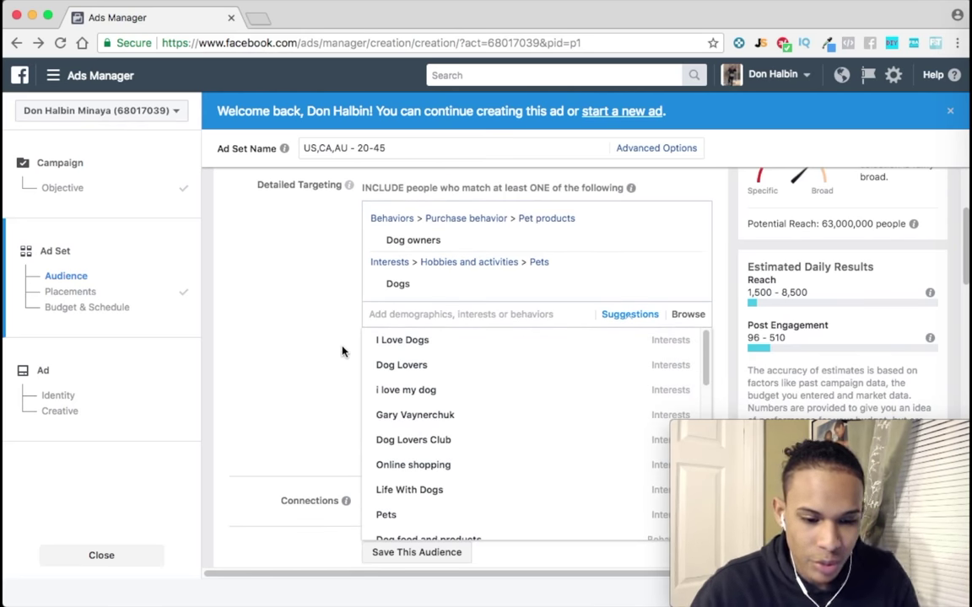
scroll(341, 349, down, 1)
mouse_move(414, 379)
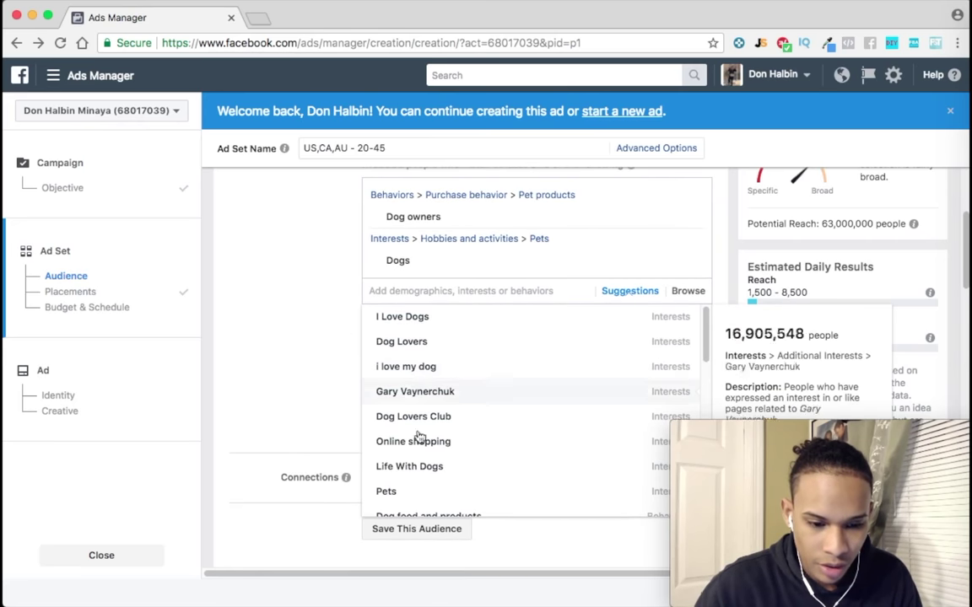
click(414, 495)
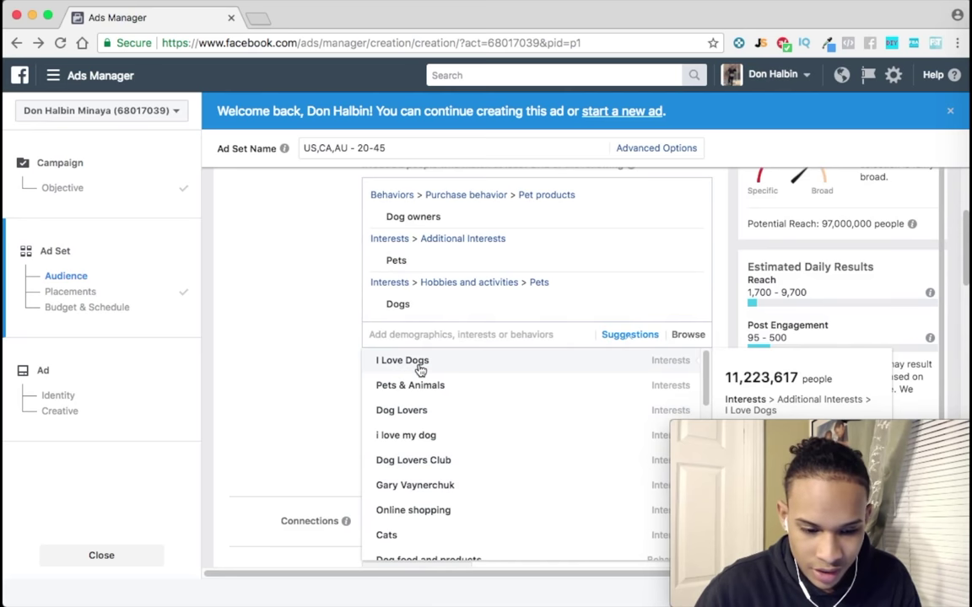
click(420, 363)
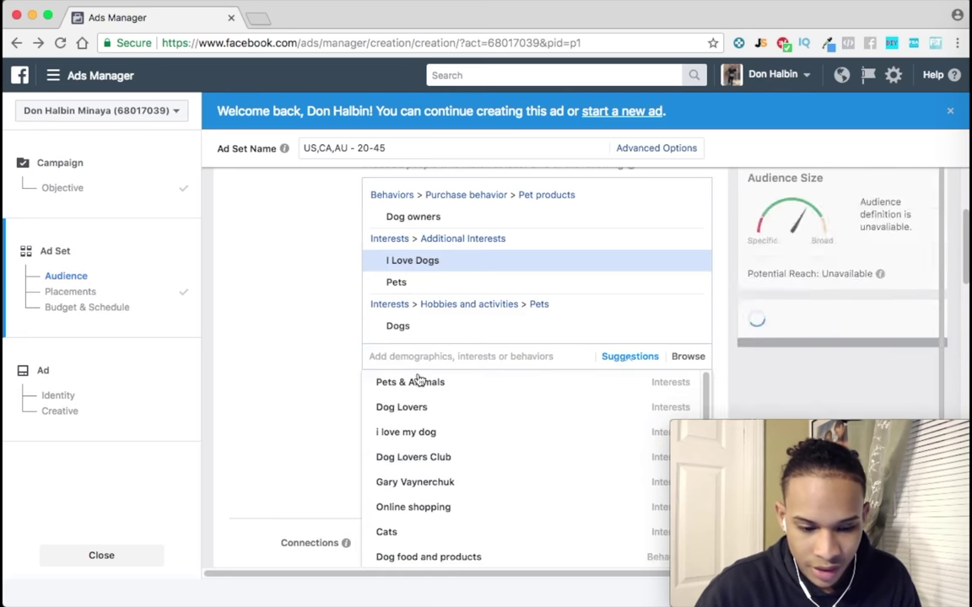
scroll(430, 429, down, 5)
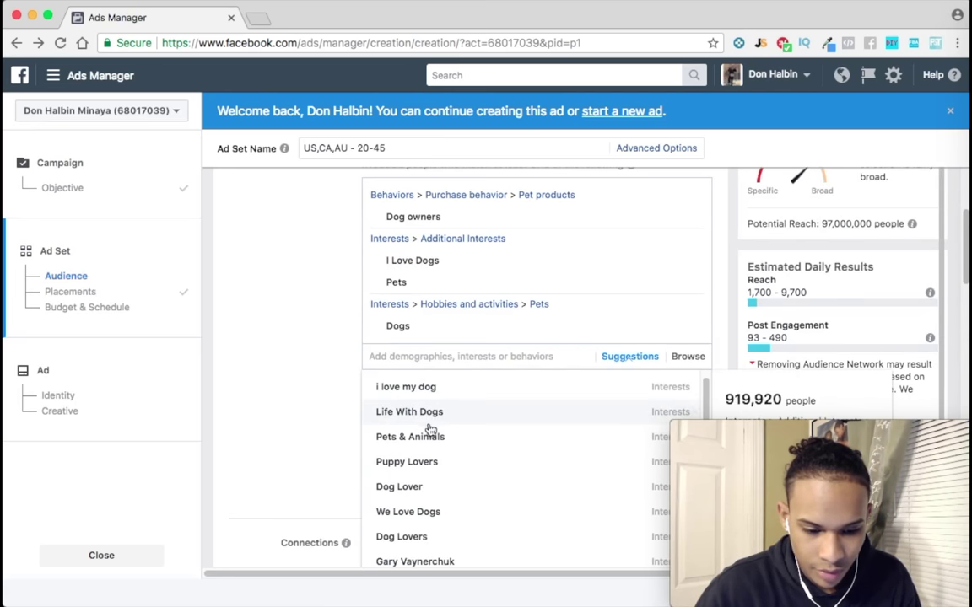
scroll(439, 467, down, 5)
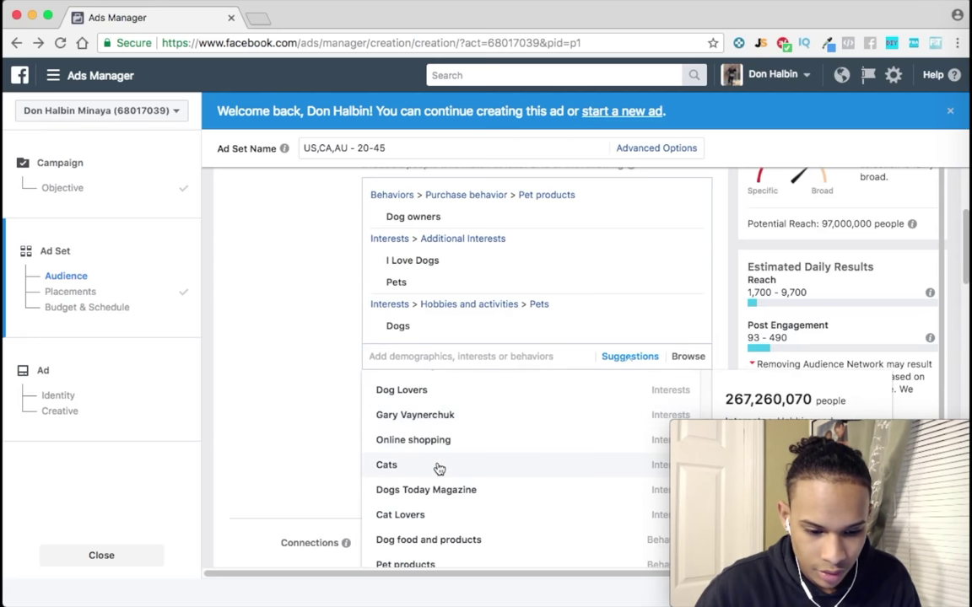
scroll(360, 425, up, 5)
click(361, 422)
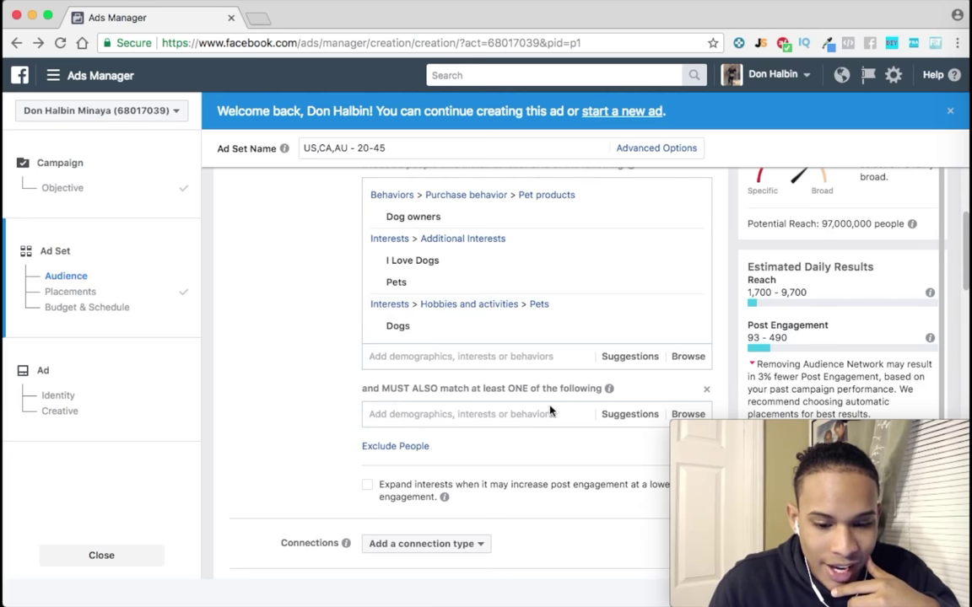
Step: Search the must-also-match targeting group for "online shopping" and look through the matching interests and their details
click(495, 414)
text(online sh)
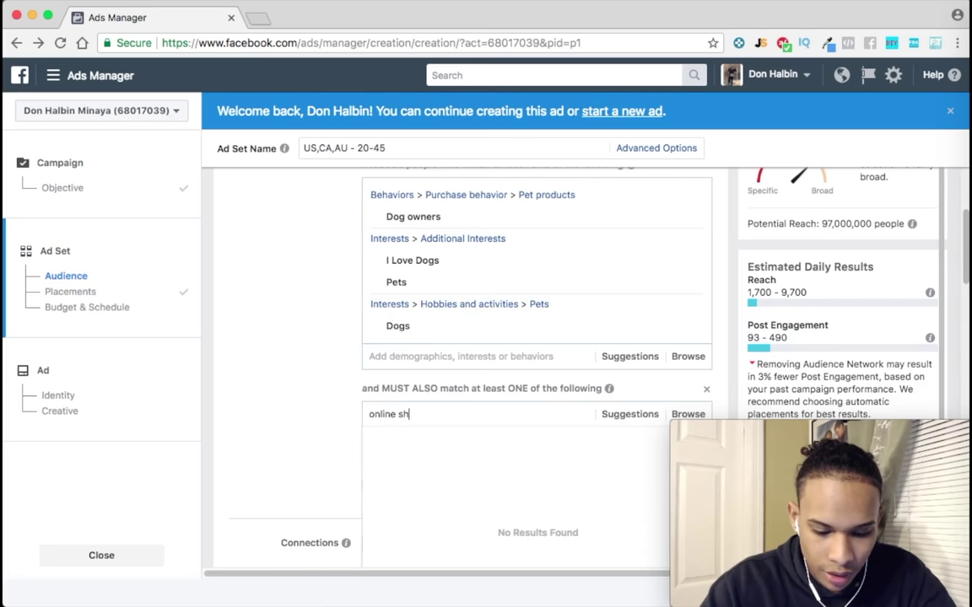
text(opping)
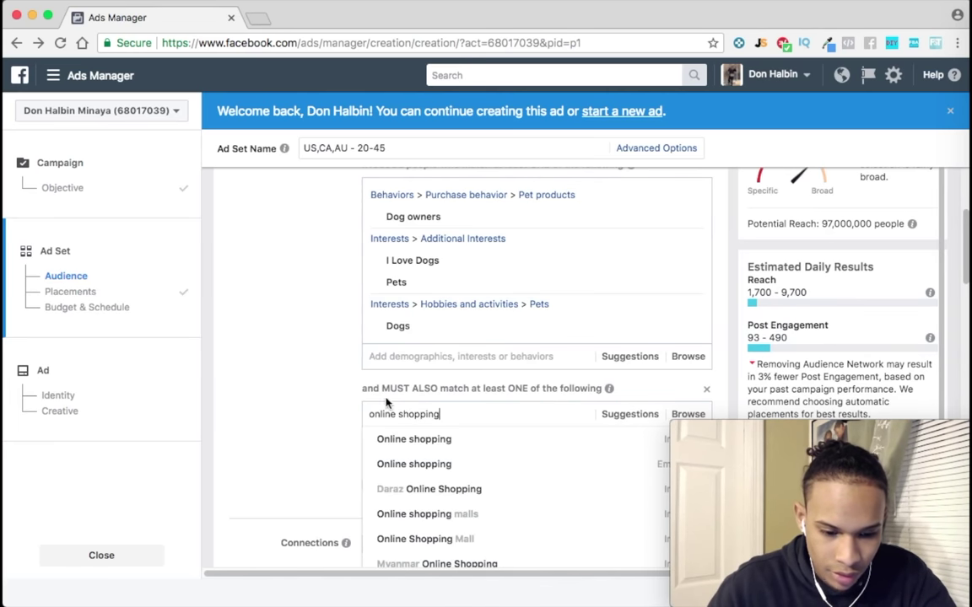
scroll(352, 385, down, 2)
scroll(423, 354, down, 1)
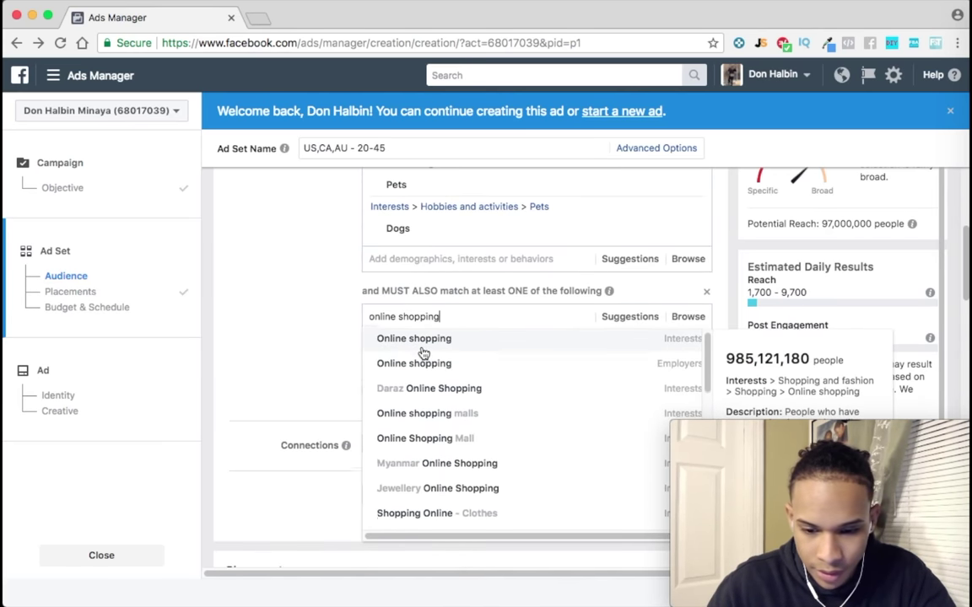
scroll(239, 300, down, 4)
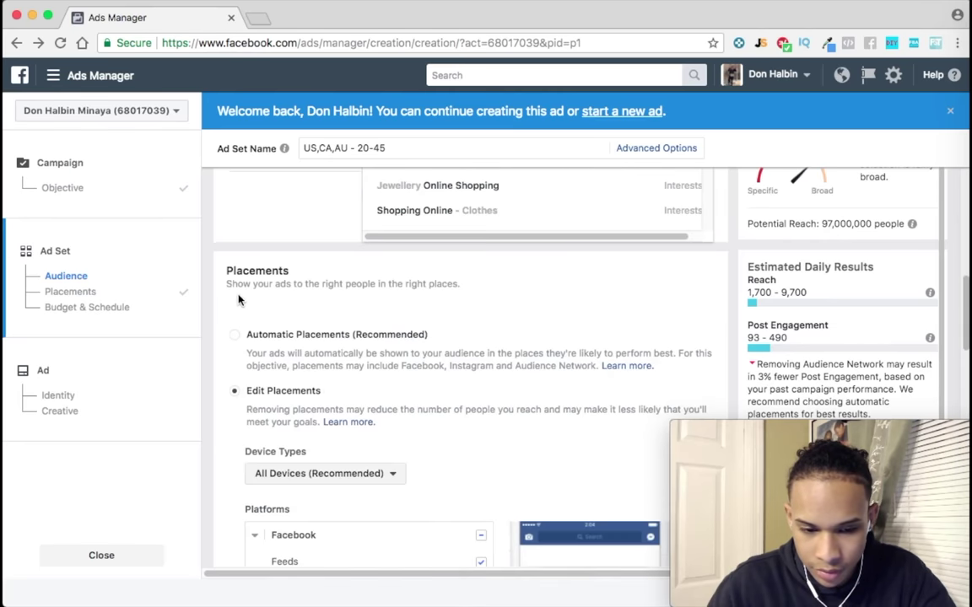
scroll(273, 312, up, 2)
scroll(273, 311, up, 1)
scroll(527, 368, down, 3)
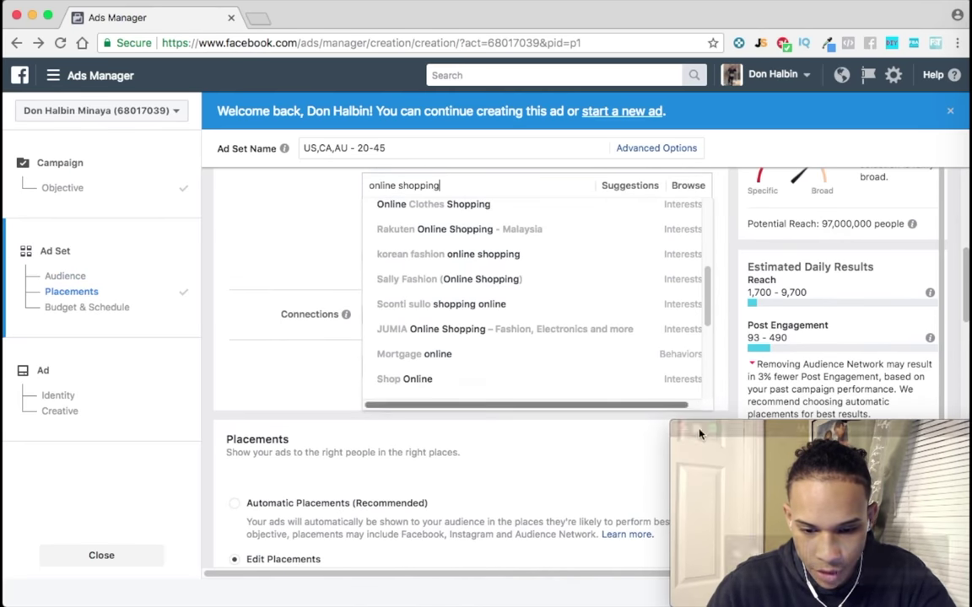
click(745, 434)
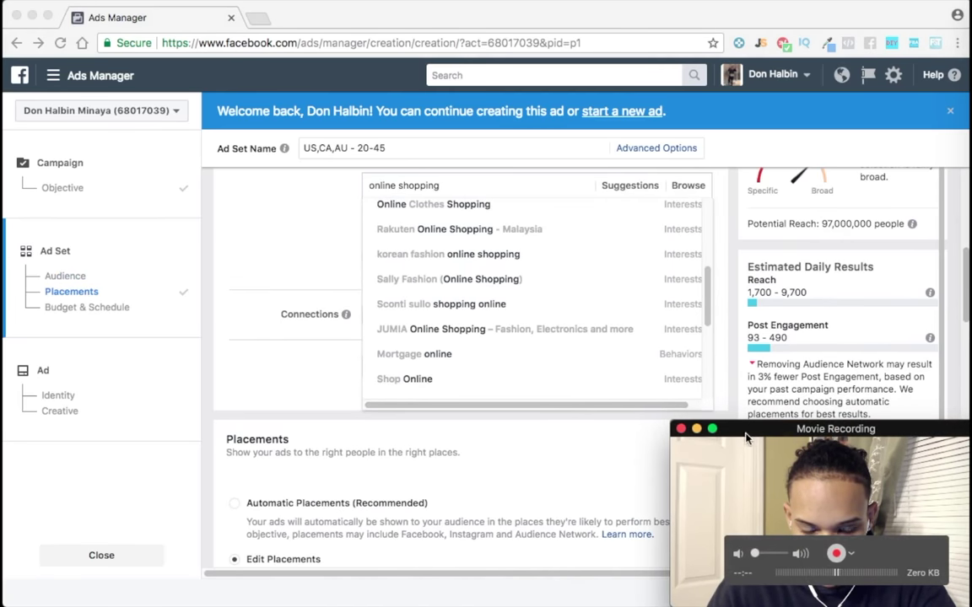
drag(825, 17, 729, 12)
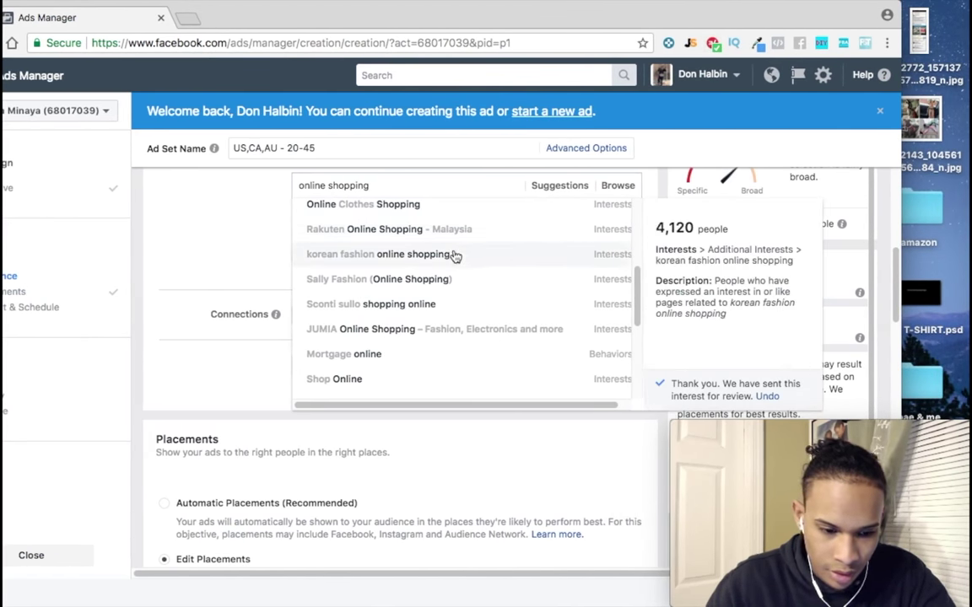
scroll(452, 255, up, 2)
scroll(453, 253, up, 6)
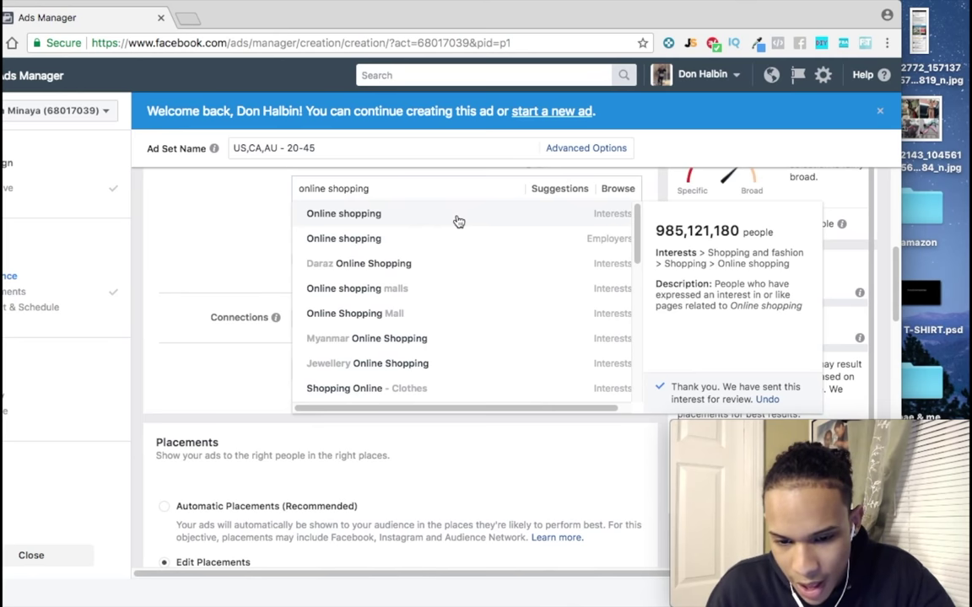
Step: Search the included detailed targeting for "online shop" and add the Online shopping interest under Shopping and fashion
click(375, 232)
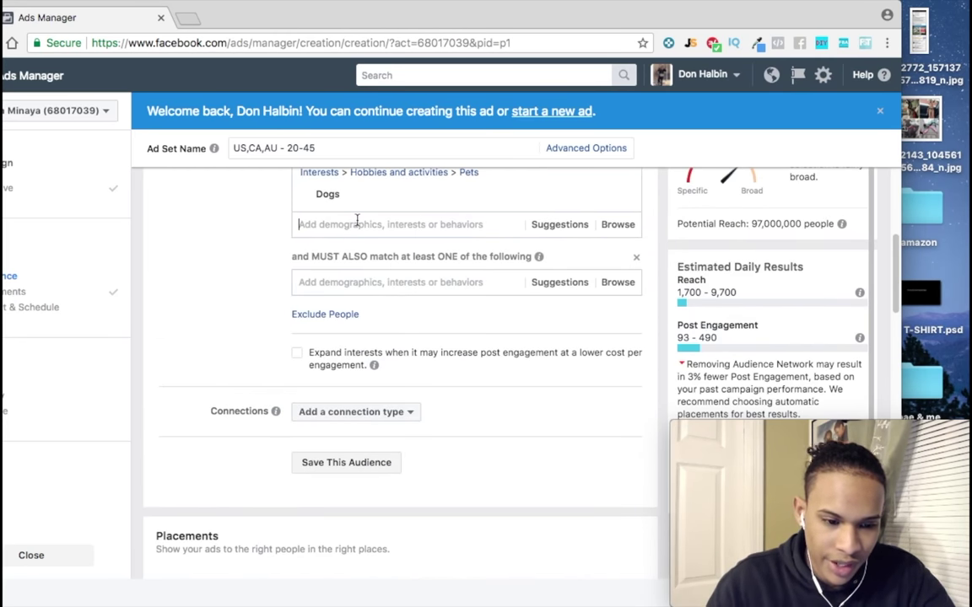
text(online s)
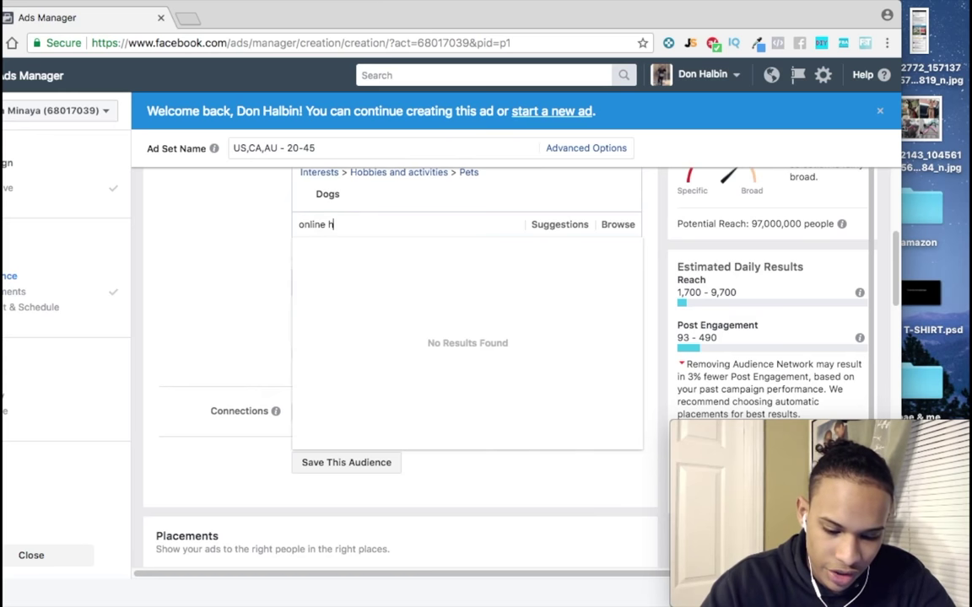
text(h)
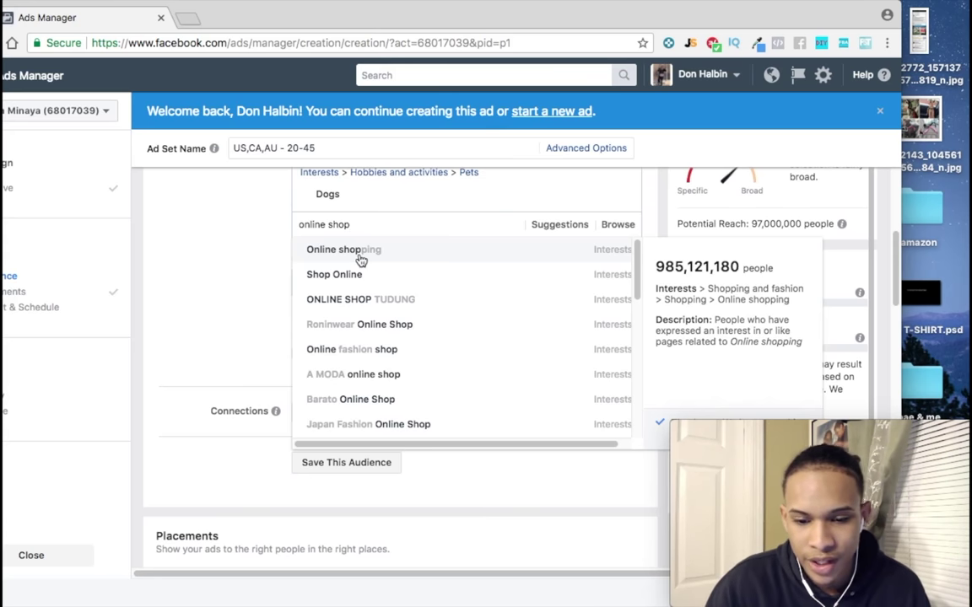
click(360, 255)
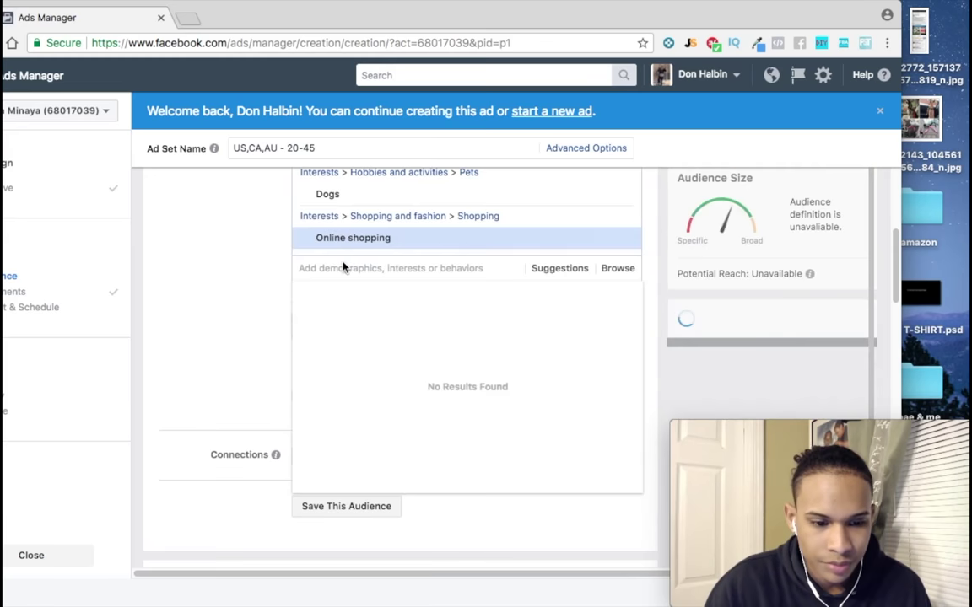
click(269, 295)
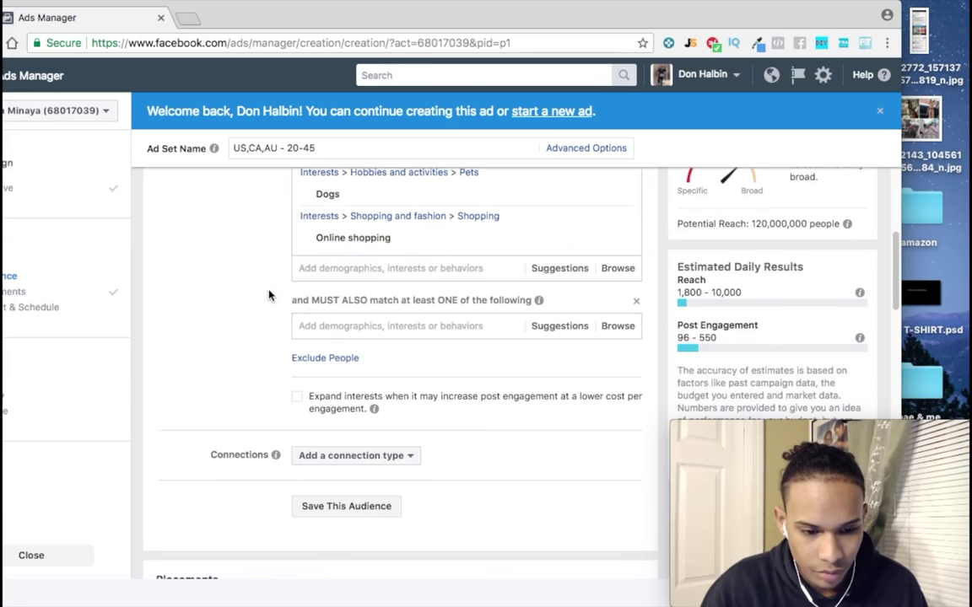
Step: Narrow the audience by adding the Pet products purchase behavior to the must-also-match group, and check the potential reach
click(349, 326)
text(pet products)
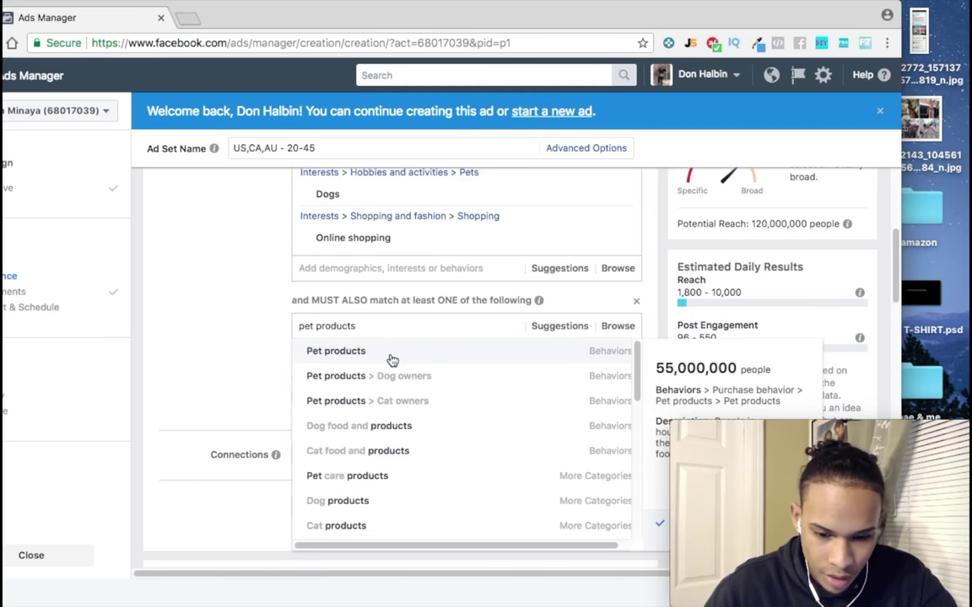
scroll(384, 363, down, 1)
scroll(372, 365, up, 1)
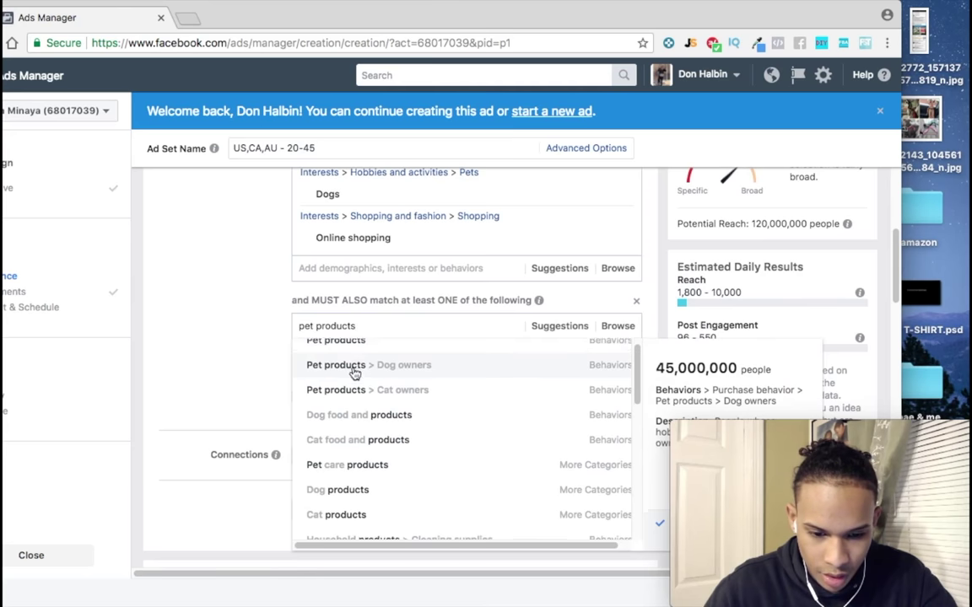
scroll(256, 369, down, 1)
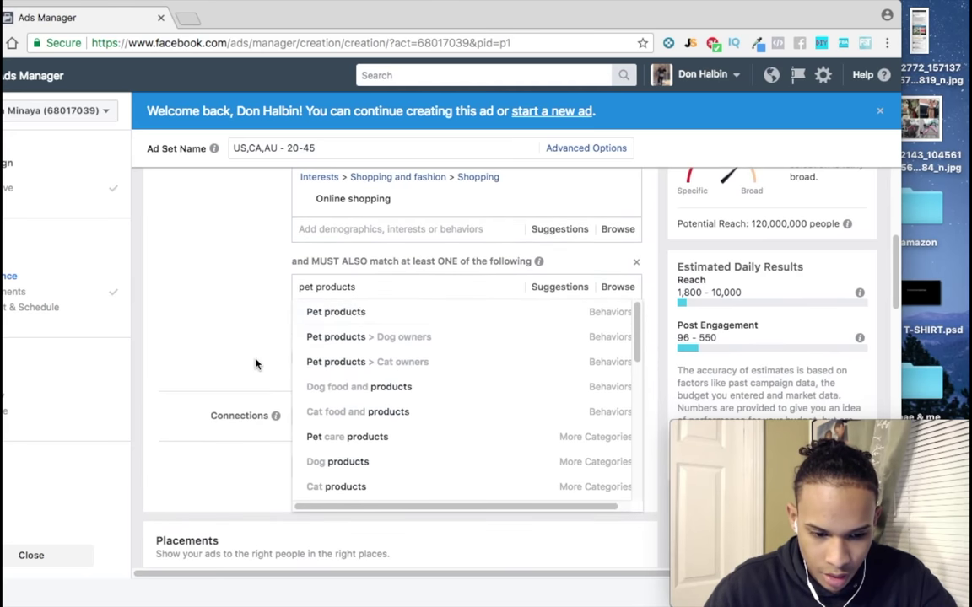
click(377, 324)
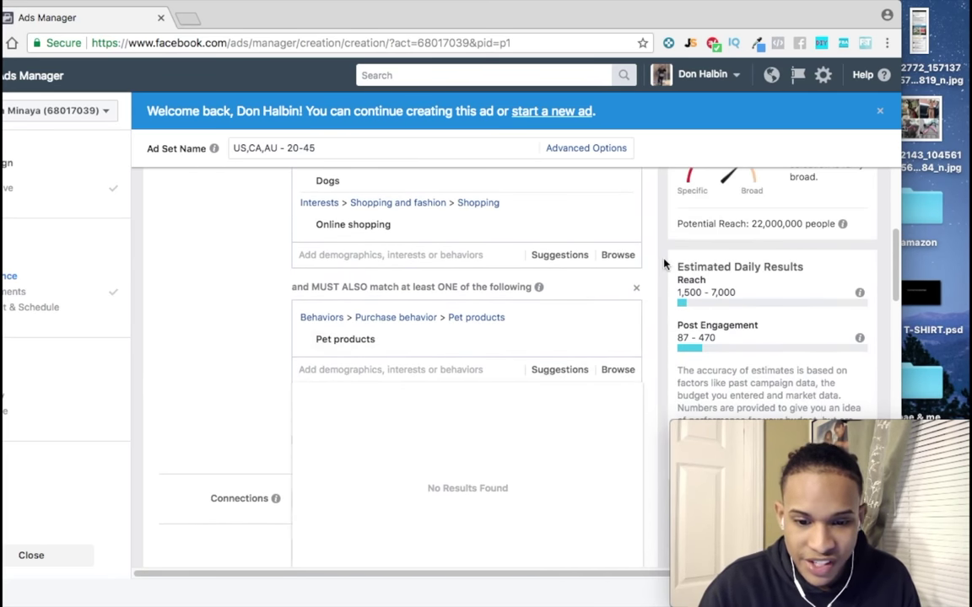
drag(749, 225, 842, 227)
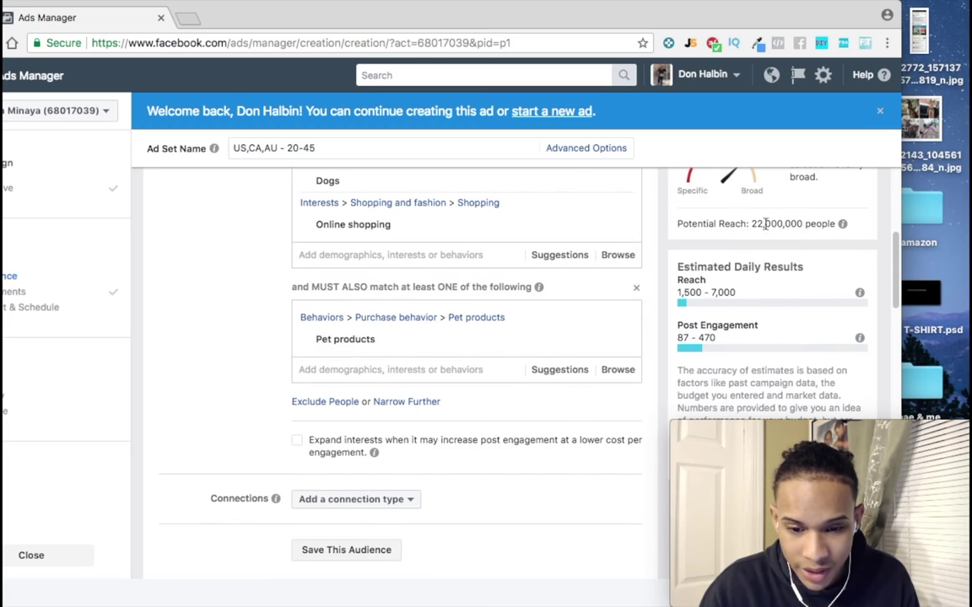
Step: Review the audience's potential reach and detailed targeting groups, and look through the Facebook Pages connection options without adding one
drag(753, 224, 808, 225)
scroll(234, 353, up, 3)
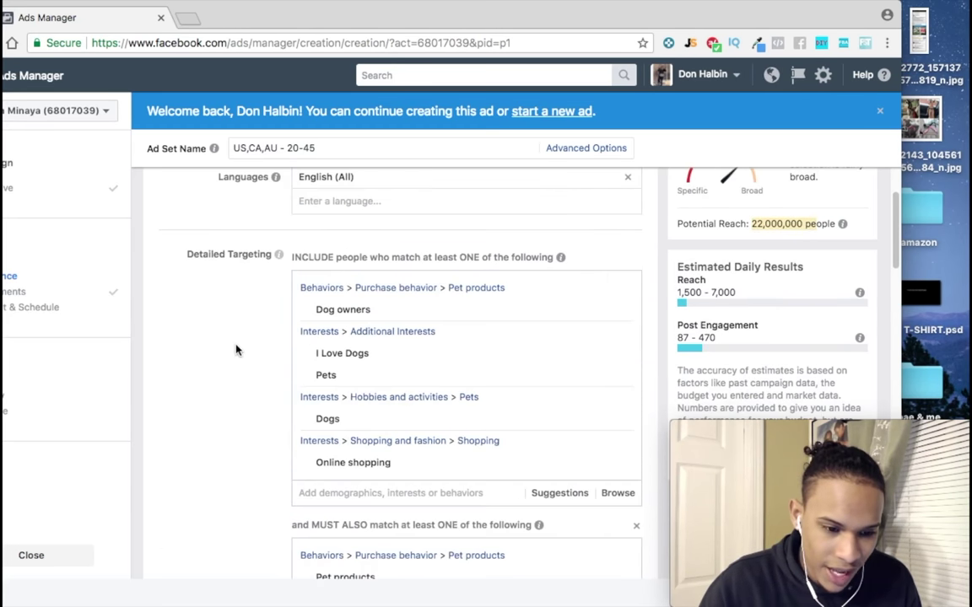
scroll(234, 346, down, 3)
scroll(247, 346, down, 2)
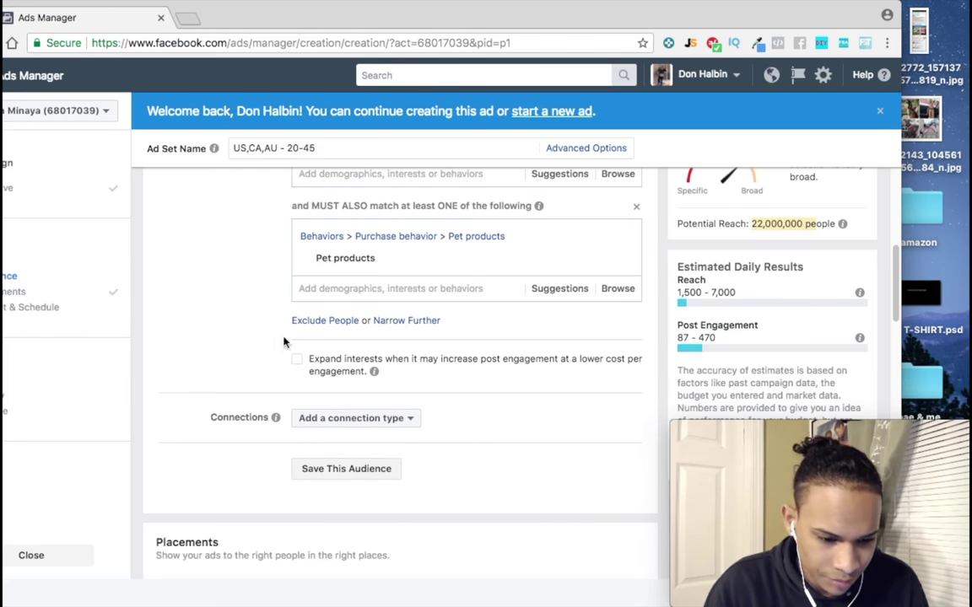
scroll(268, 331, down, 1)
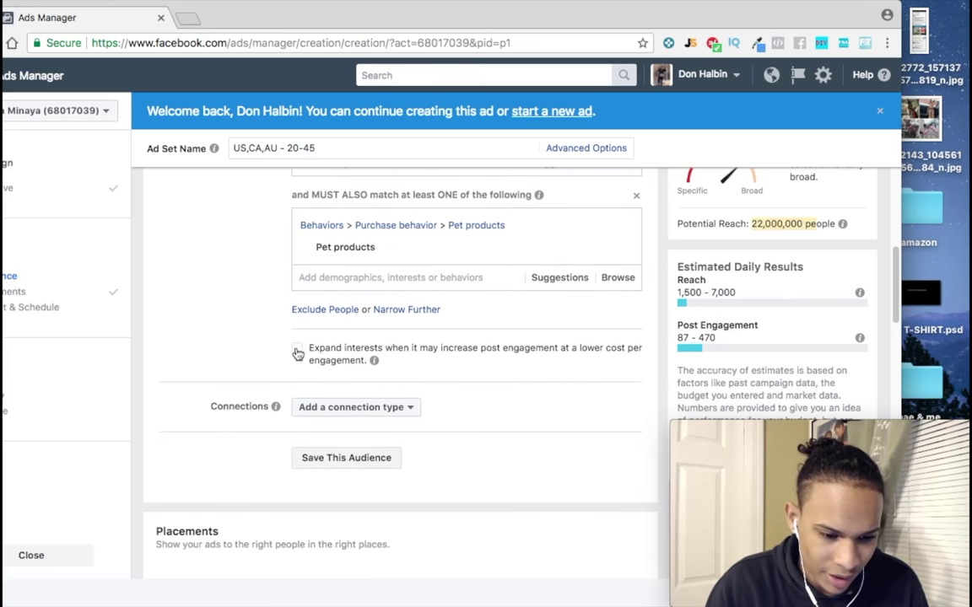
scroll(274, 363, down, 5)
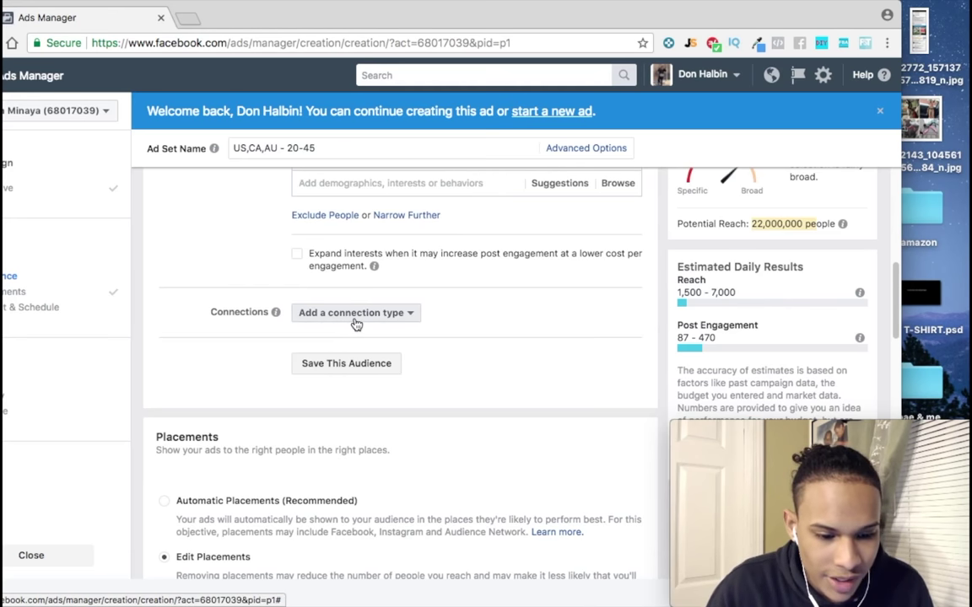
click(357, 320)
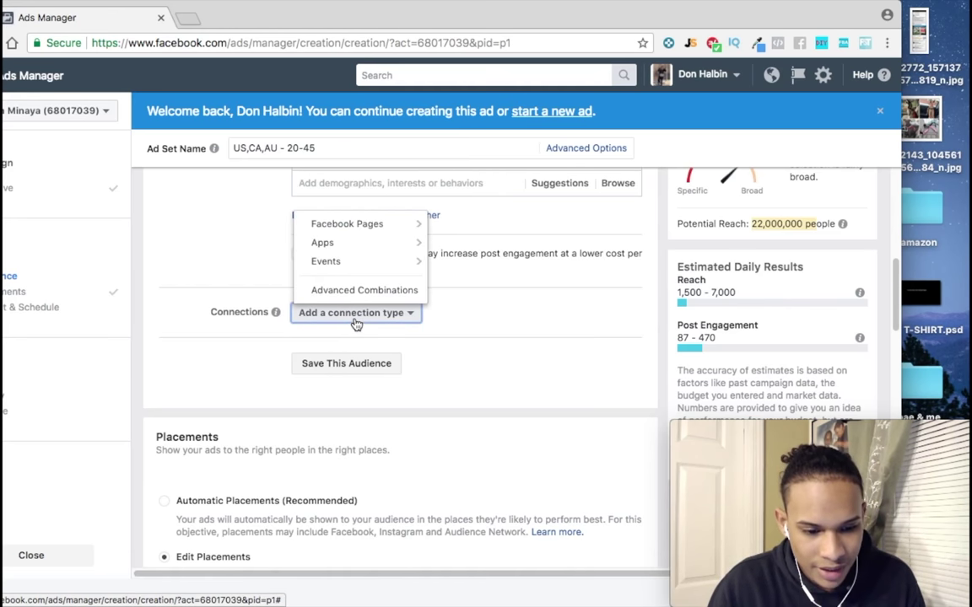
mouse_move(369, 228)
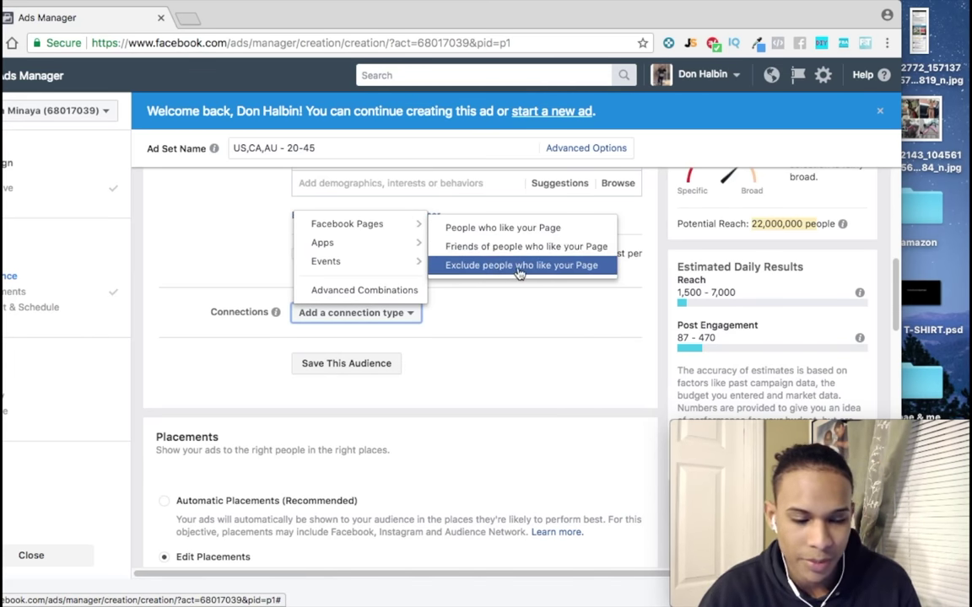
click(485, 355)
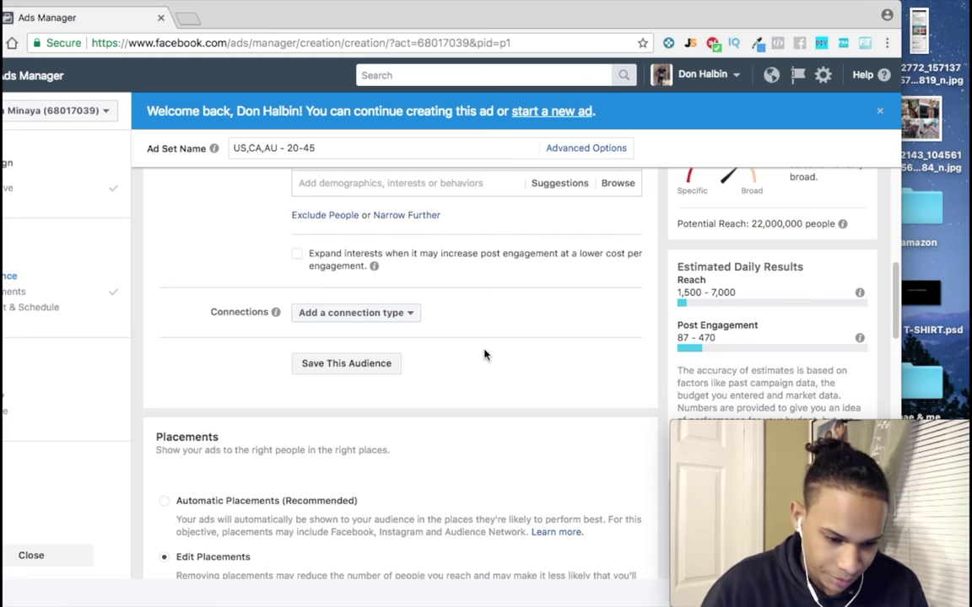
Step: Set the ad set's daily budget to $10.00
scroll(479, 347, down, 3)
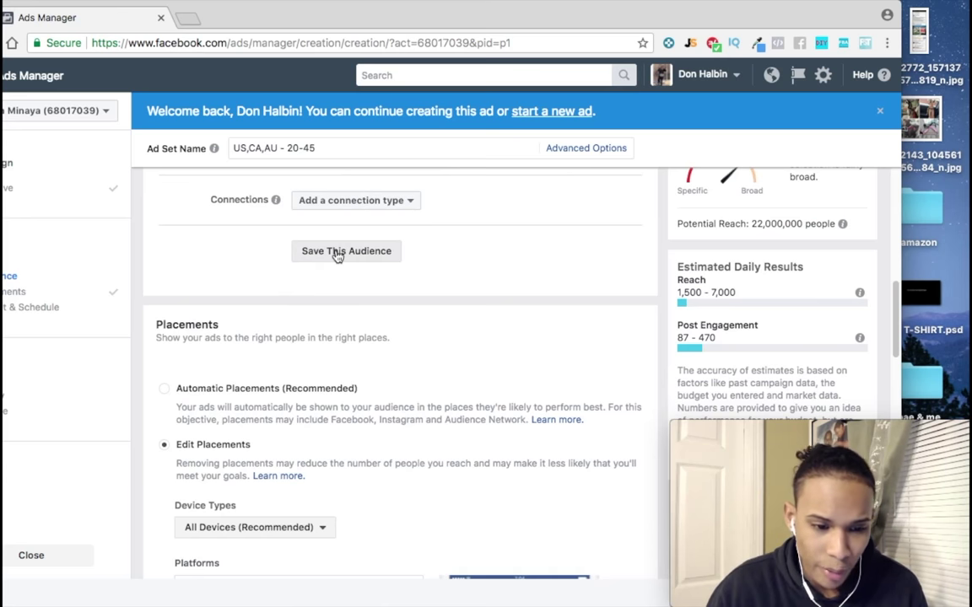
scroll(287, 381, down, 15)
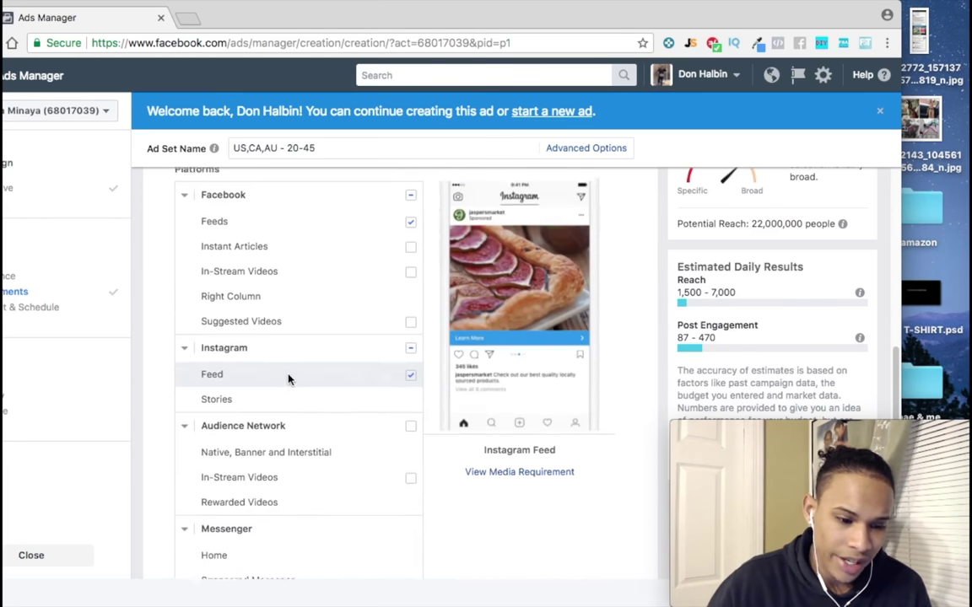
scroll(292, 373, up, 3)
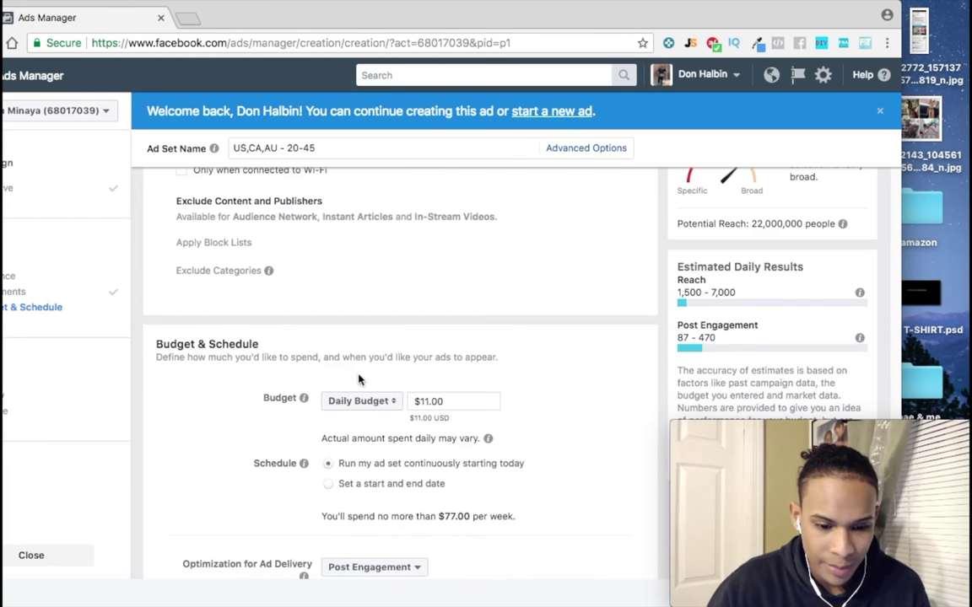
click(427, 401)
key(BackSpace)
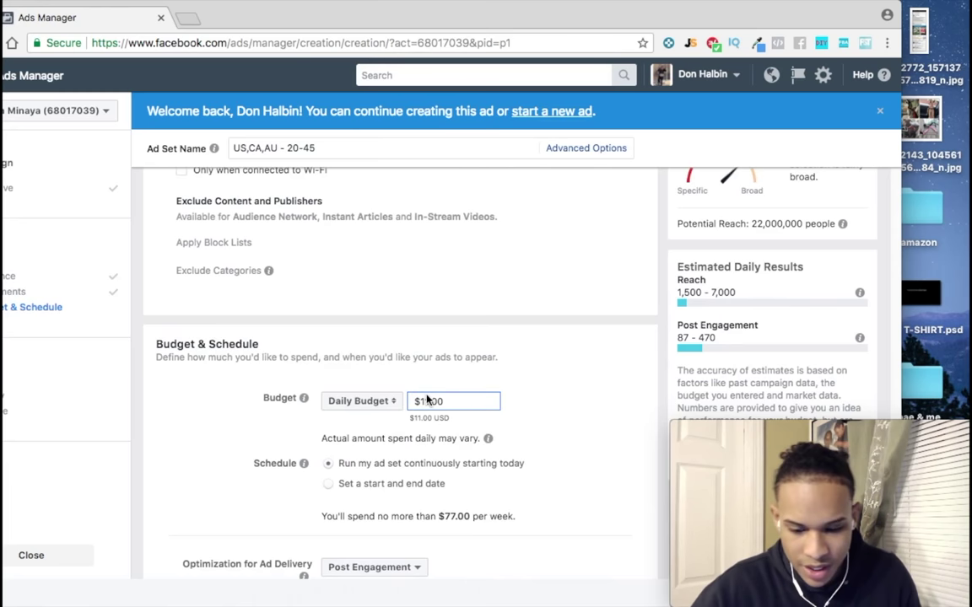
text(0)
scroll(427, 397, down, 2)
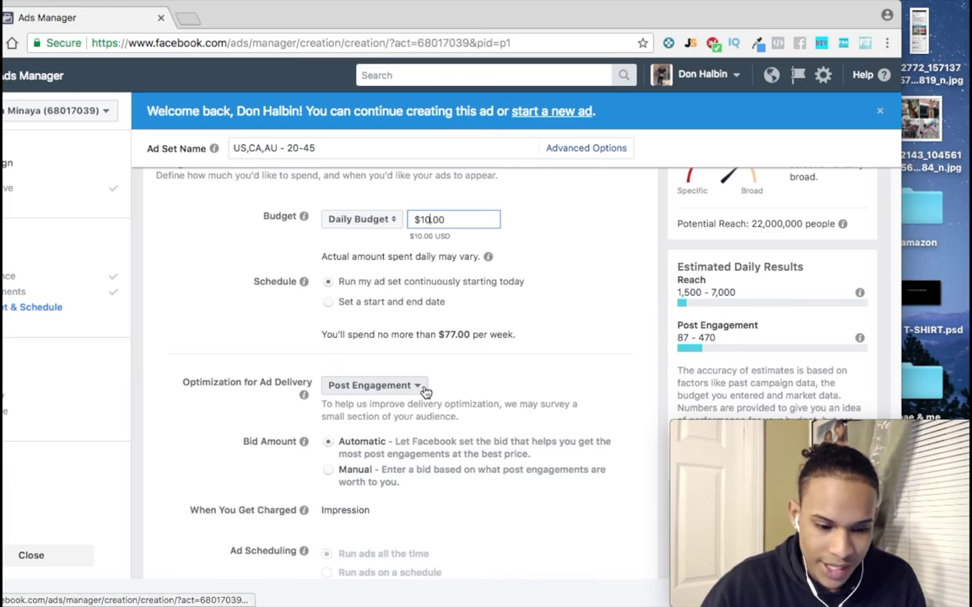
Step: Look through the ad delivery optimization choices and the manual bid option, keeping Post Engagement and the Automatic bid amount
click(406, 385)
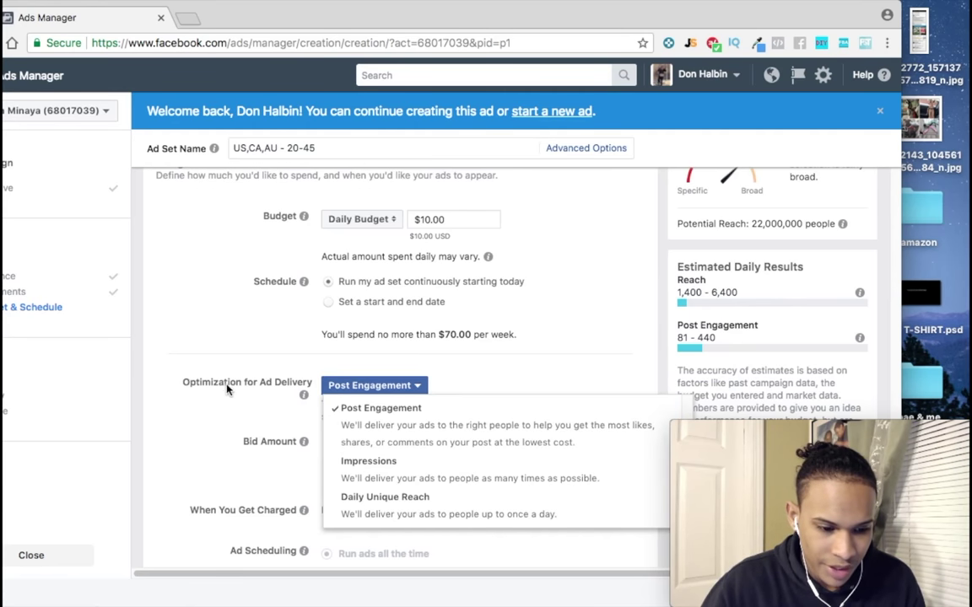
click(376, 427)
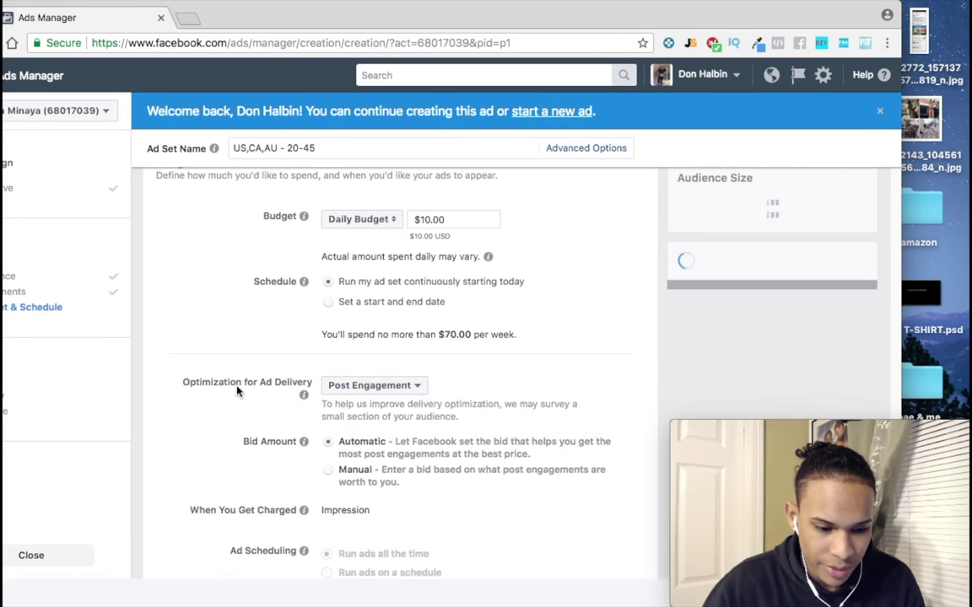
scroll(353, 353, down, 2)
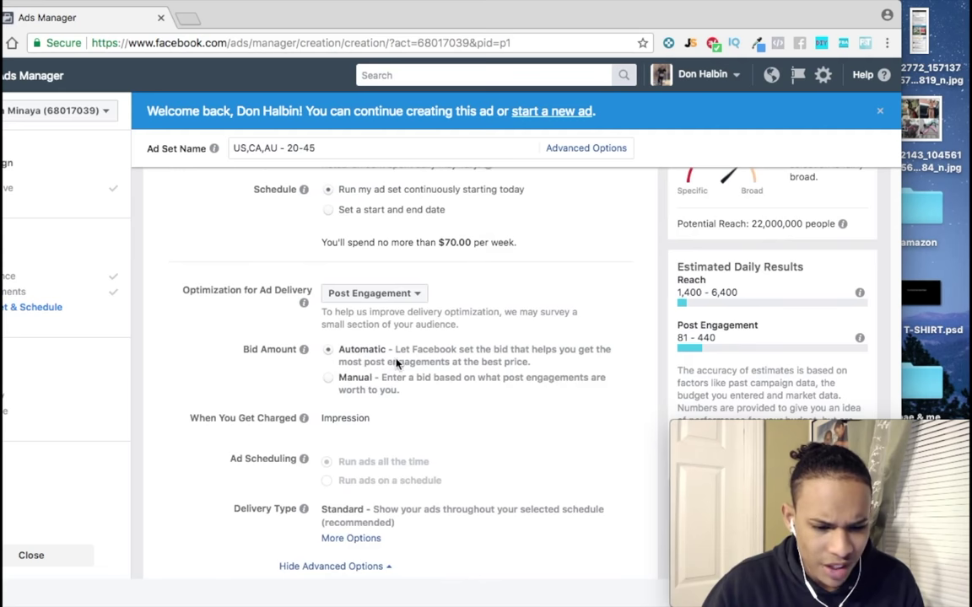
click(328, 379)
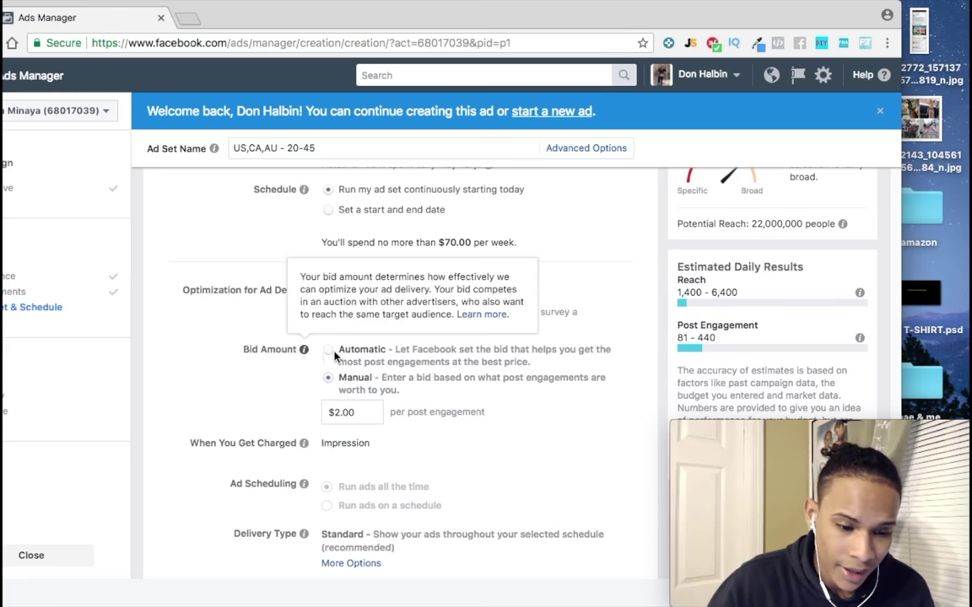
click(328, 351)
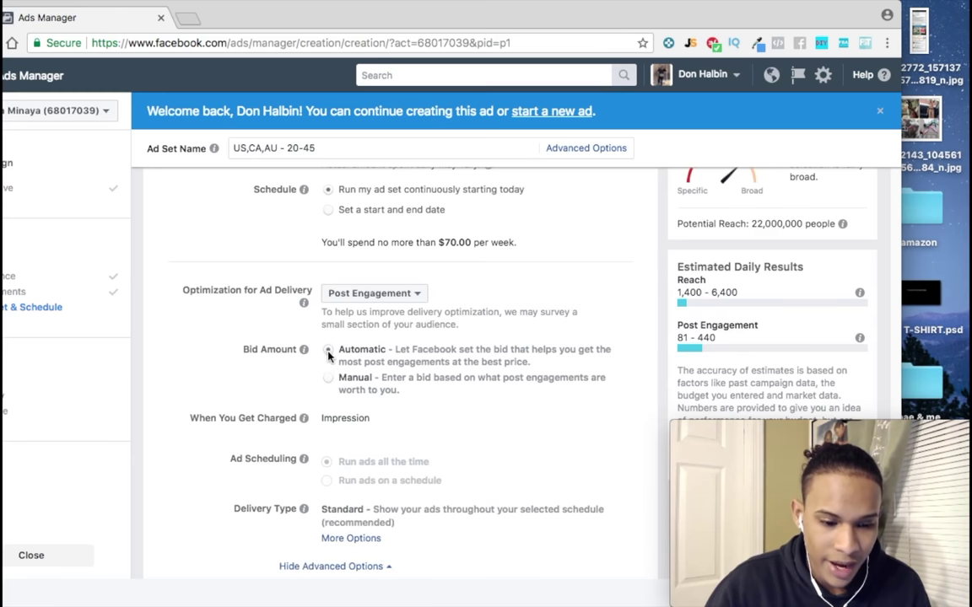
Step: Continue to the ad setup and choose Petcy things as the Facebook Page representing the ad
scroll(287, 337, down, 2)
click(620, 564)
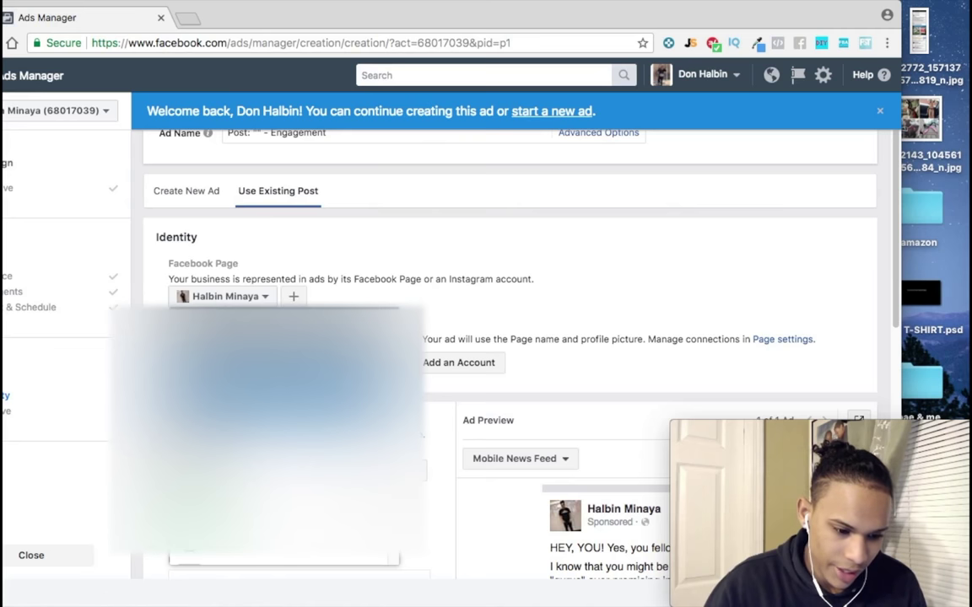
scroll(369, 465, down, 2)
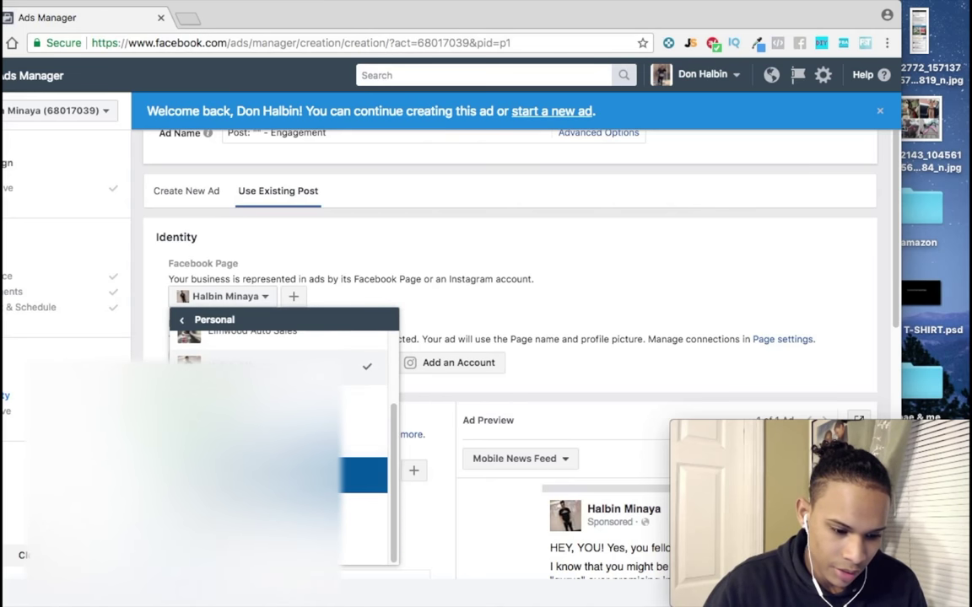
click(369, 512)
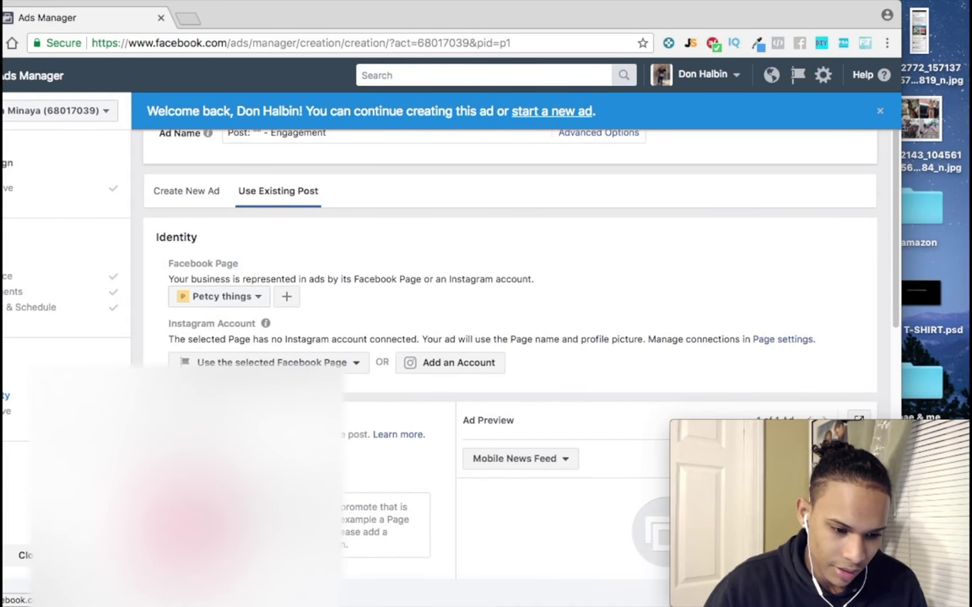
scroll(507, 354, down, 5)
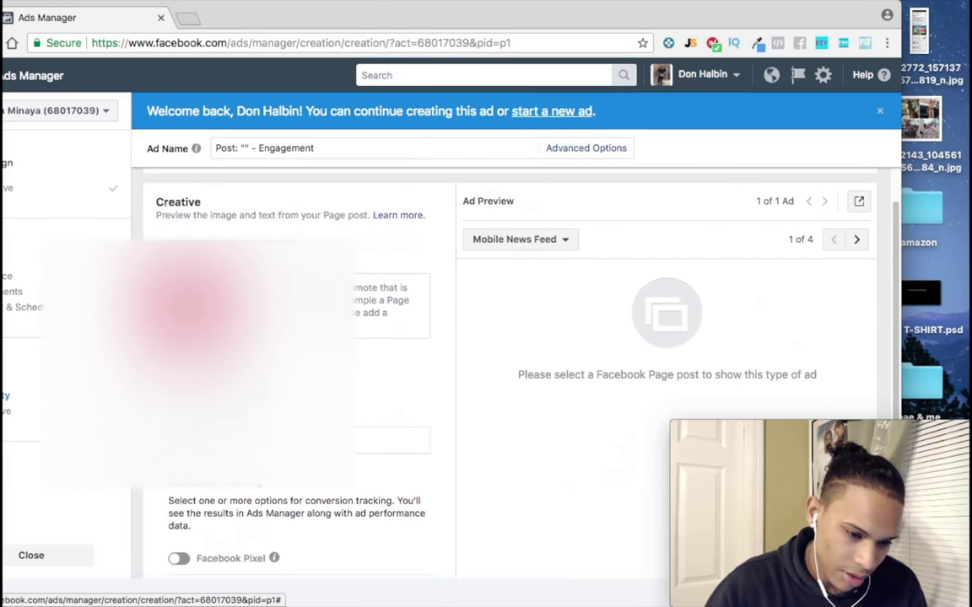
scroll(506, 354, up, 4)
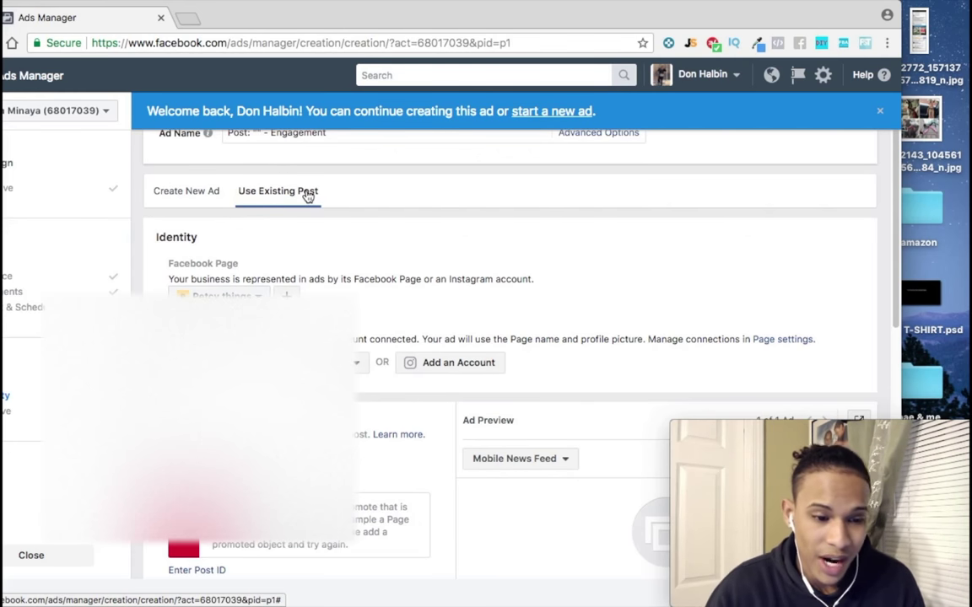
Step: Compare the Create New Ad setup with the Use Existing Post setup for the ad
click(188, 201)
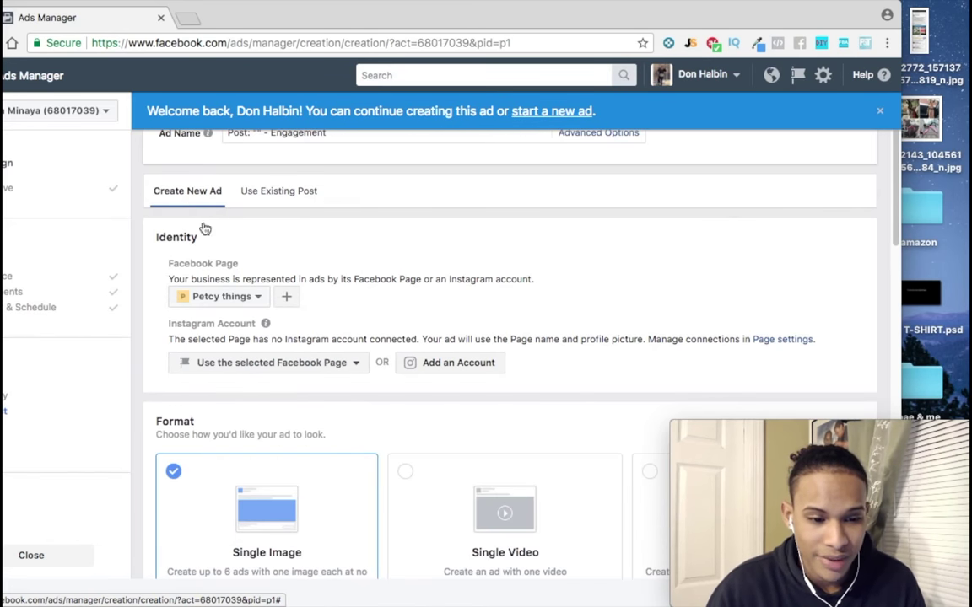
click(275, 201)
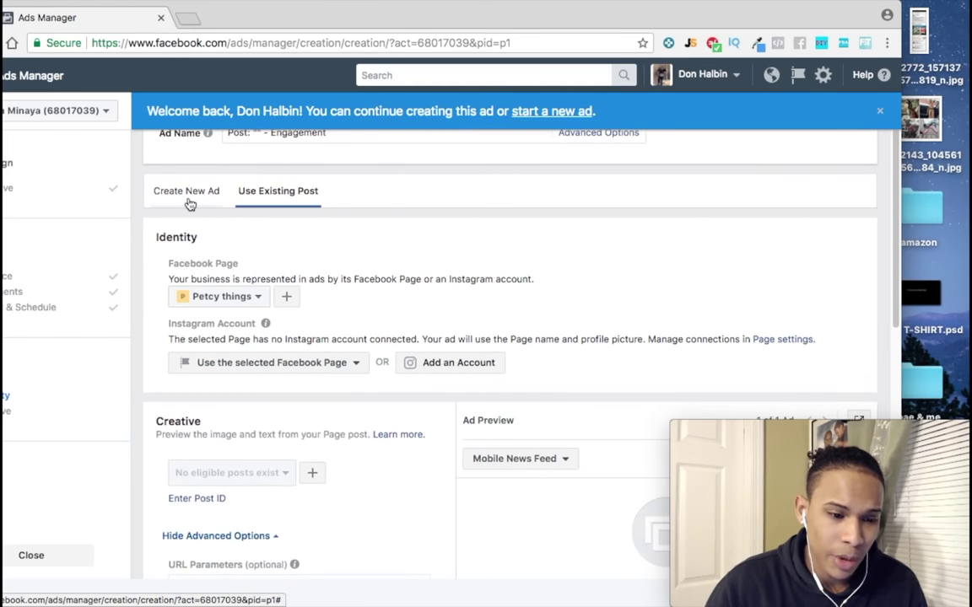
click(189, 201)
click(266, 196)
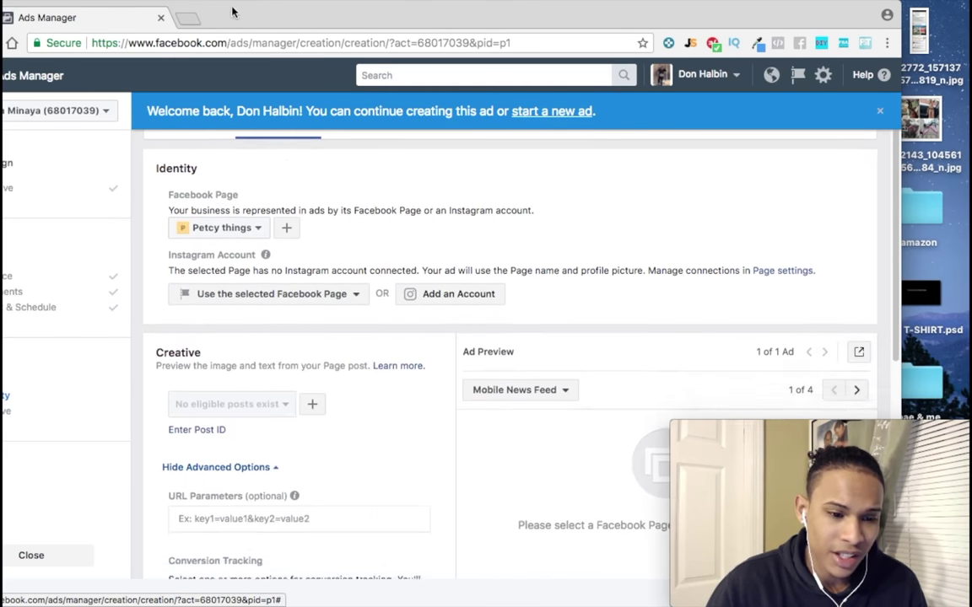
scroll(315, 210, up, 2)
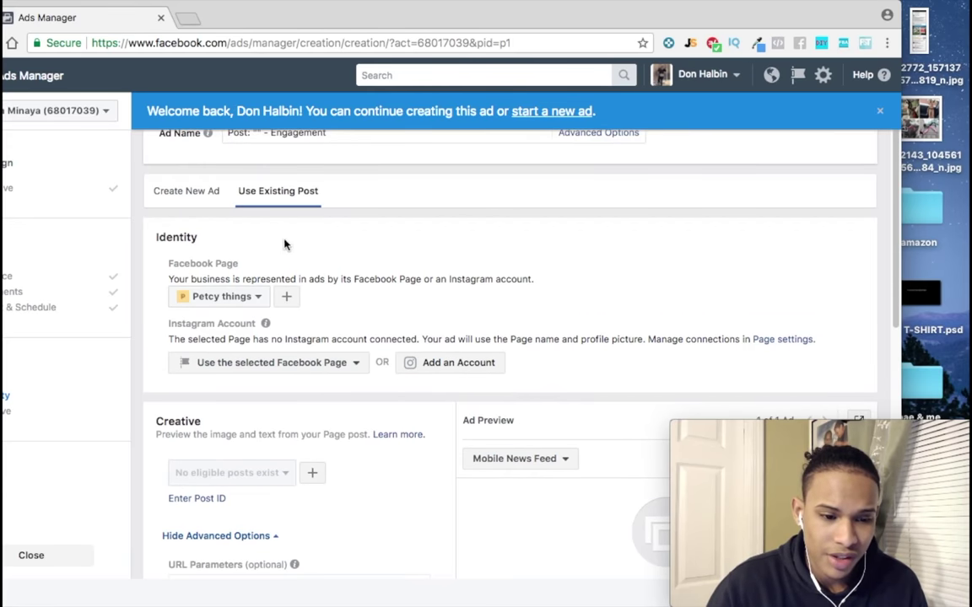
Step: Look through the new ad's format and tracking settings, and check the existing-post creative for eligible posts
click(209, 199)
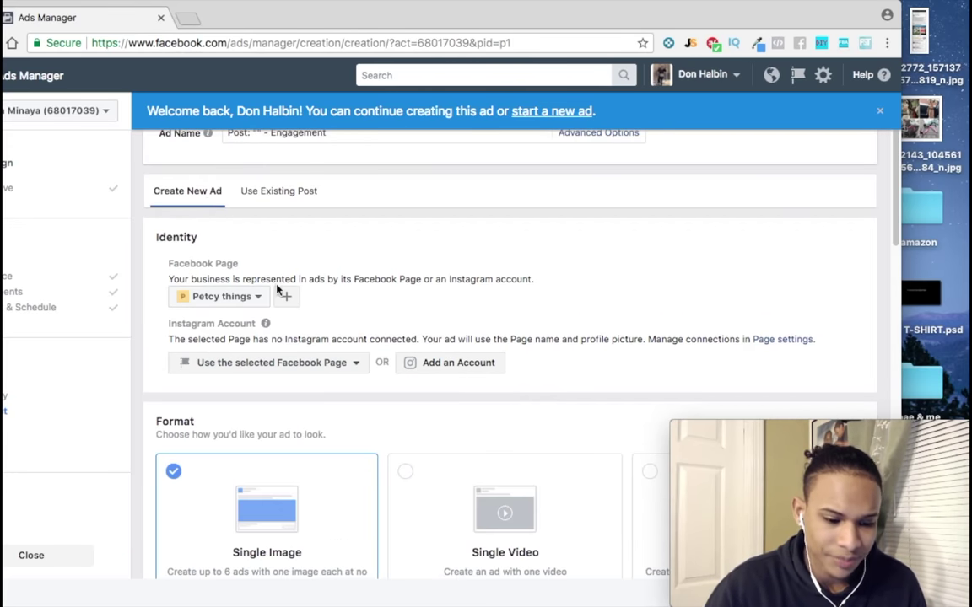
scroll(277, 289, down, 15)
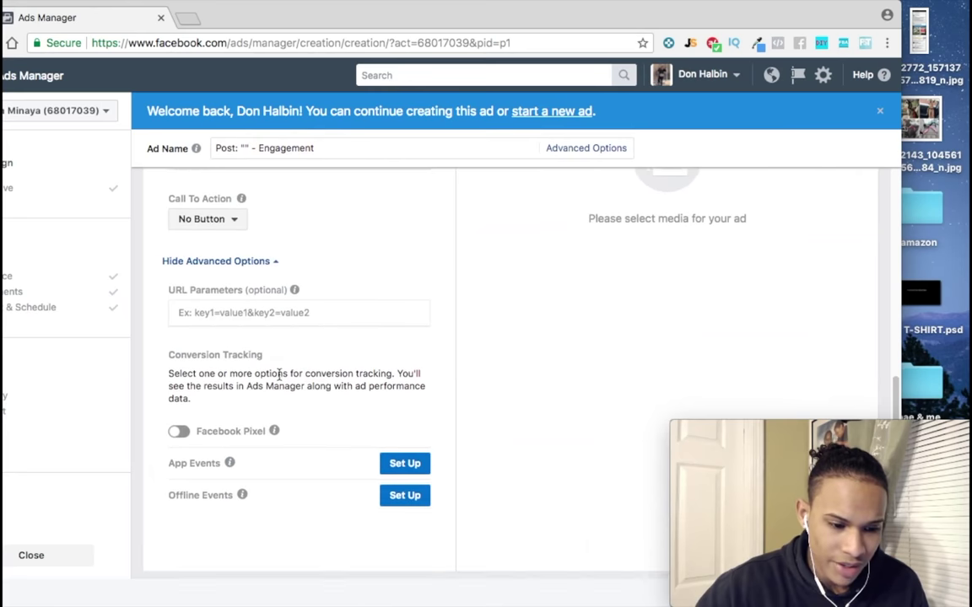
scroll(278, 376, up, 12)
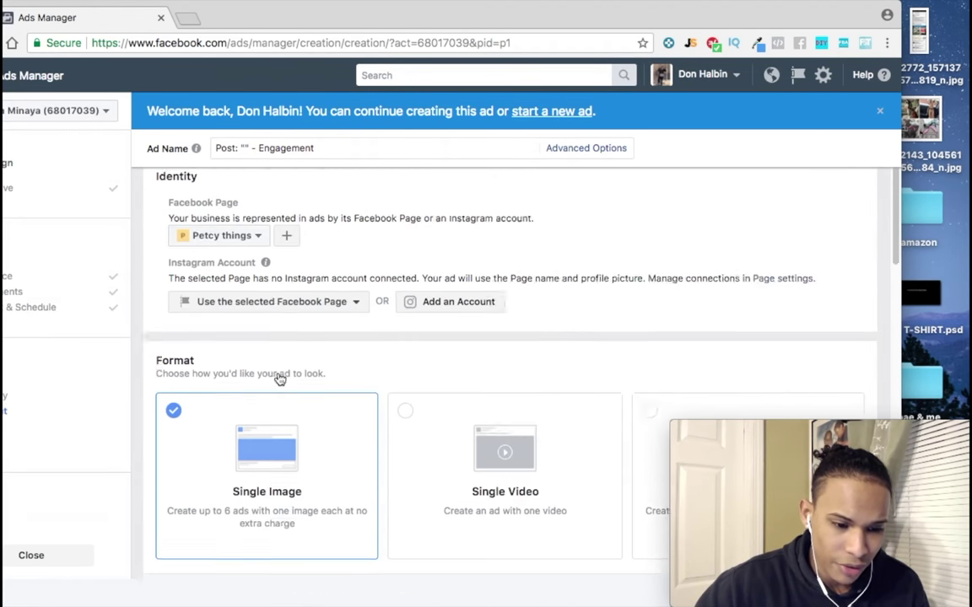
scroll(278, 378, up, 1)
click(254, 192)
scroll(283, 396, down, 2)
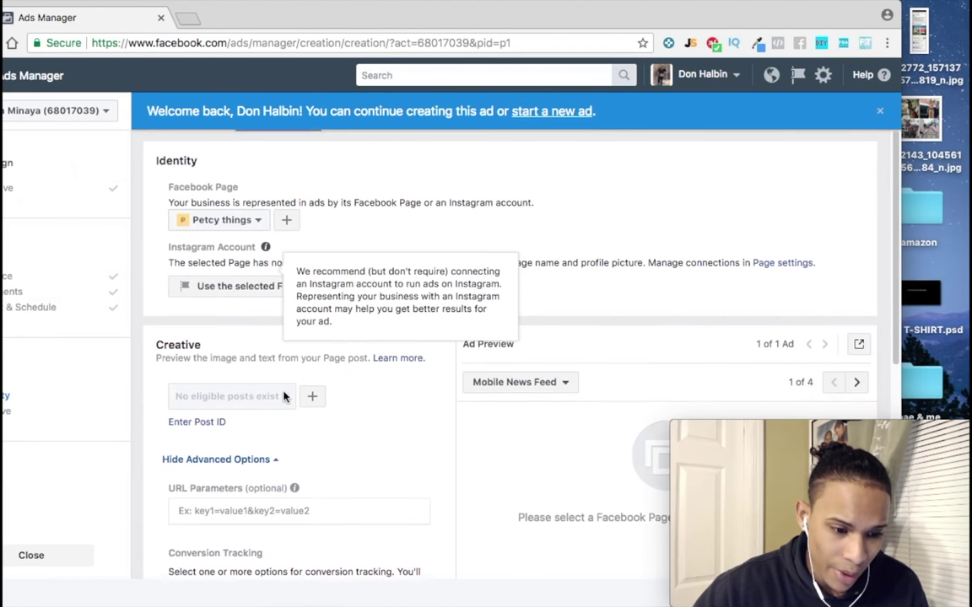
click(238, 394)
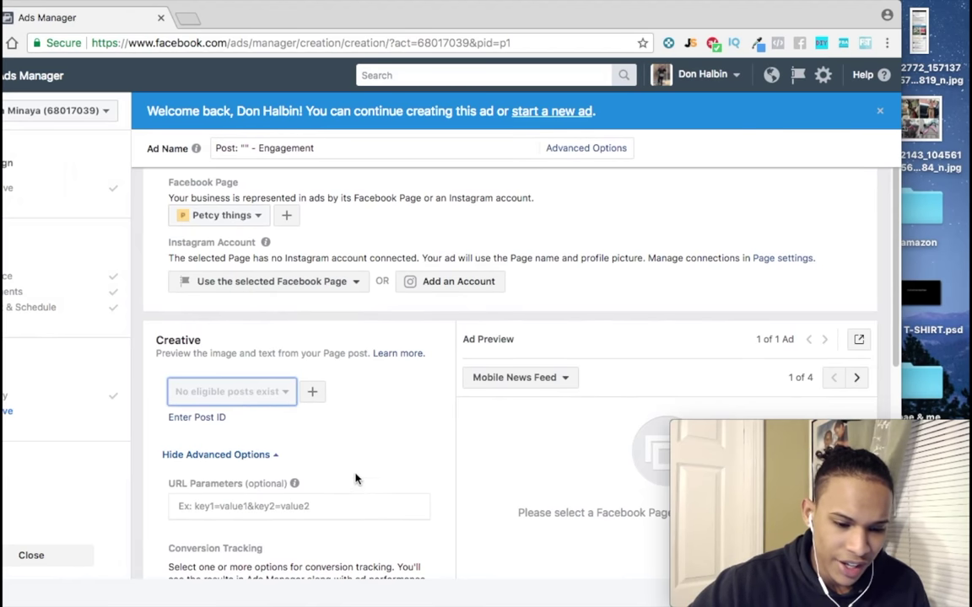
scroll(356, 478, down, 6)
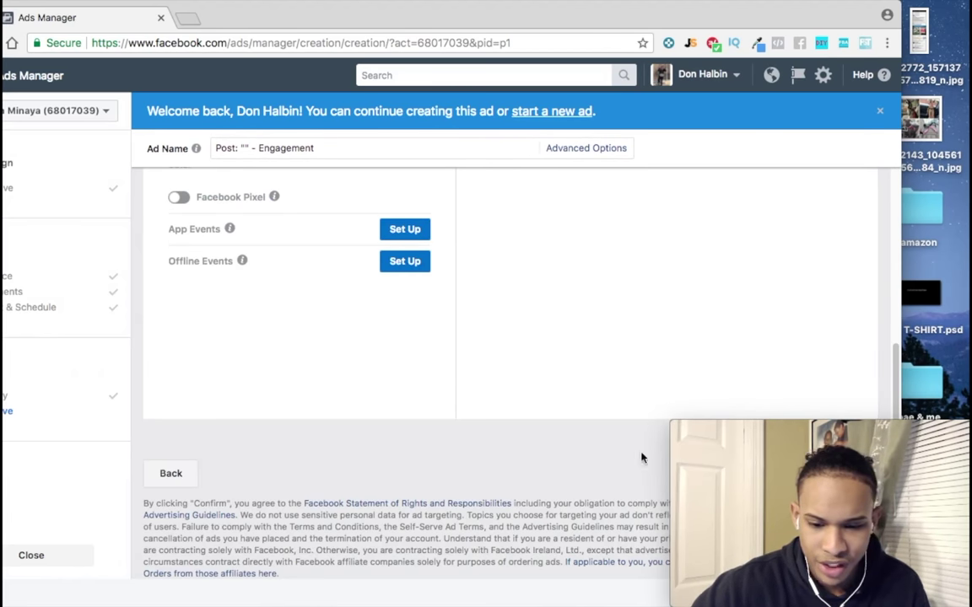
drag(730, 451, 688, 479)
scroll(475, 461, up, 1)
scroll(476, 460, up, 8)
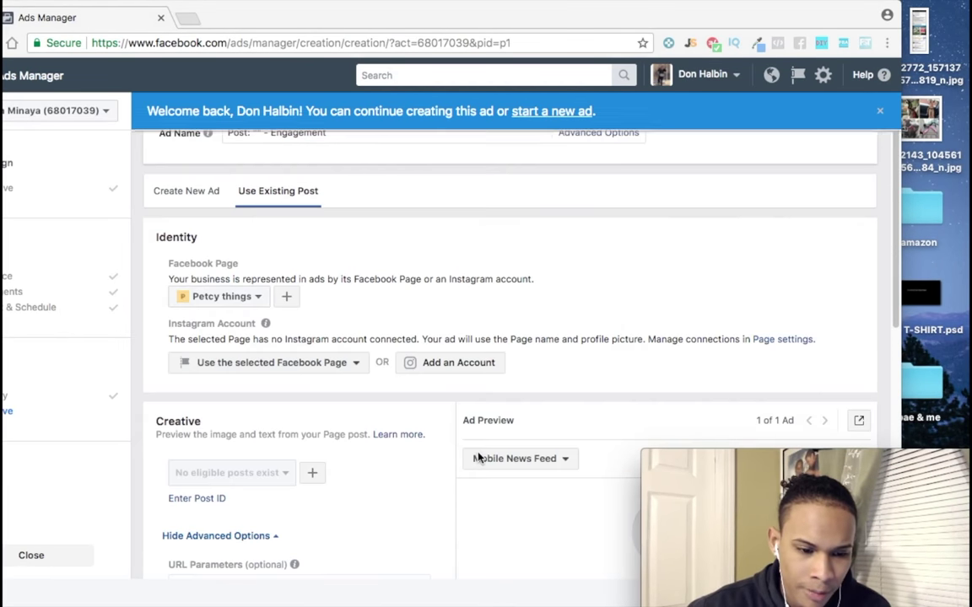
Step: Switch the ad to Create New Ad and go to the image options for the Single Image format
click(208, 192)
scroll(223, 218, down, 3)
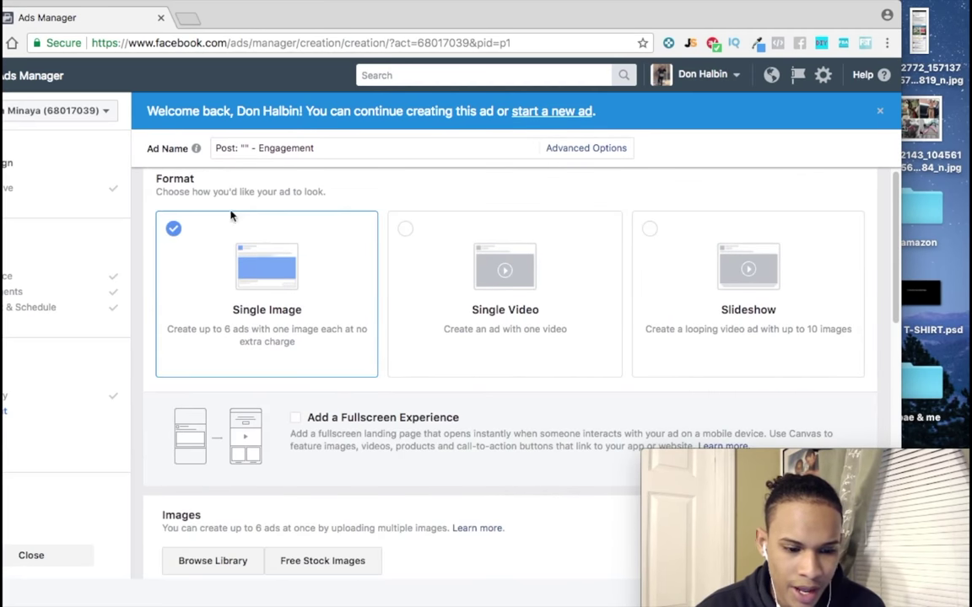
scroll(278, 238, down, 2)
scroll(281, 239, down, 2)
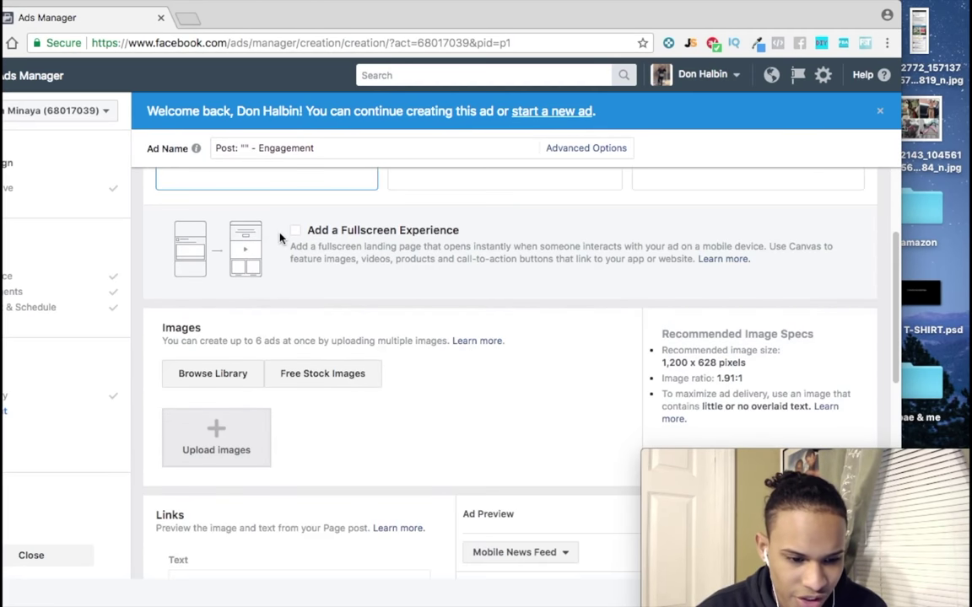
scroll(279, 239, down, 3)
scroll(271, 235, up, 2)
click(213, 272)
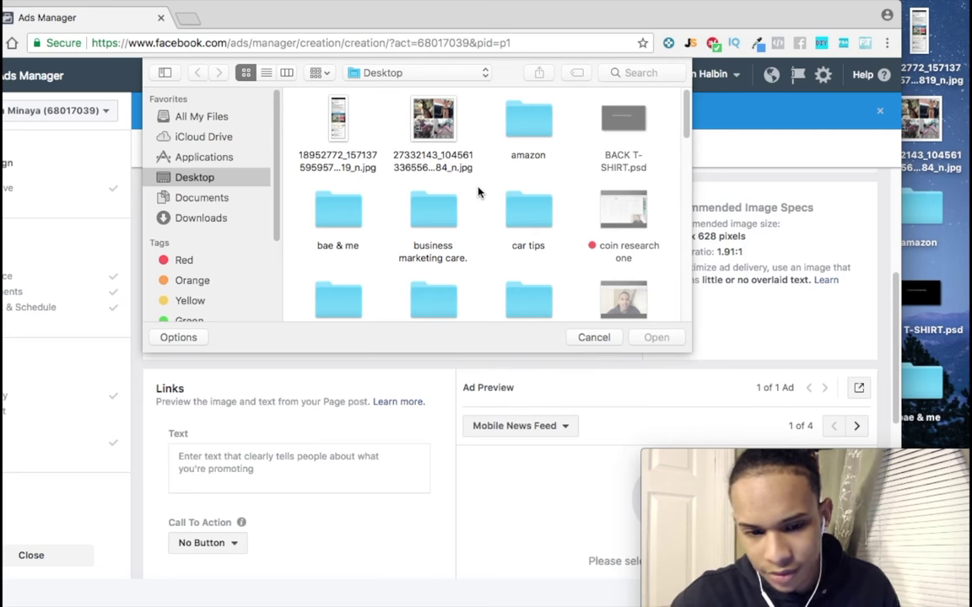
click(433, 125)
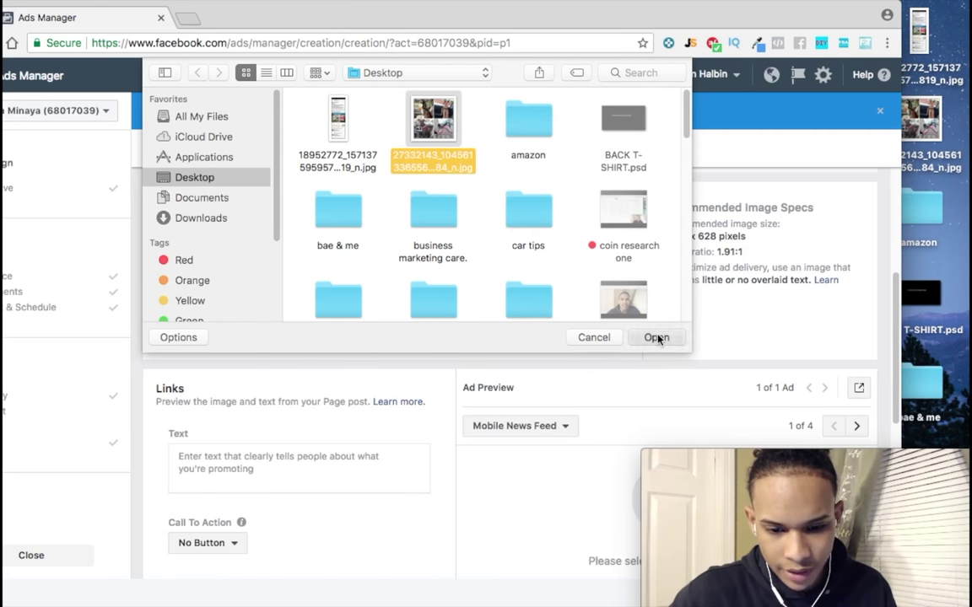
click(656, 337)
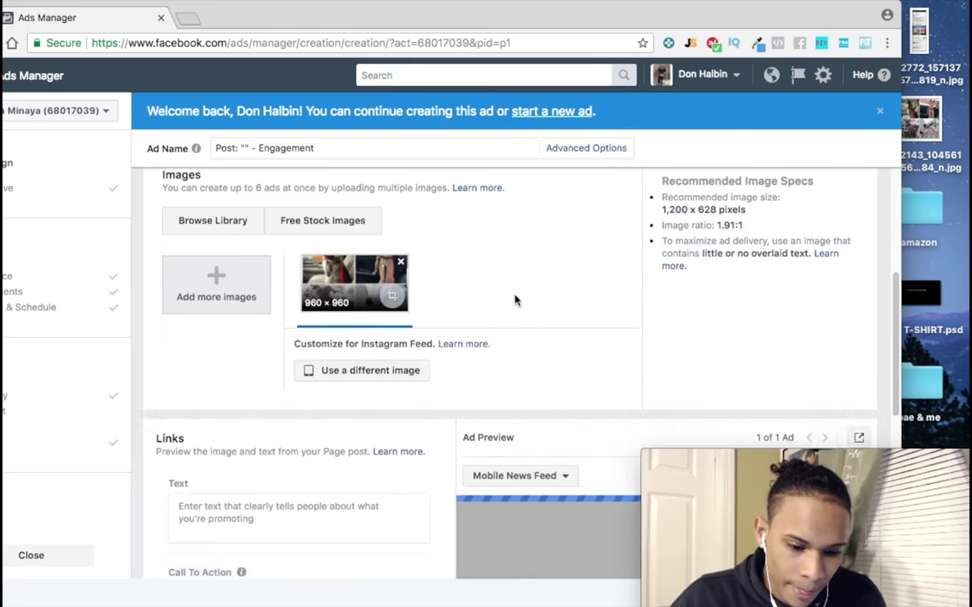
scroll(517, 300, down, 3)
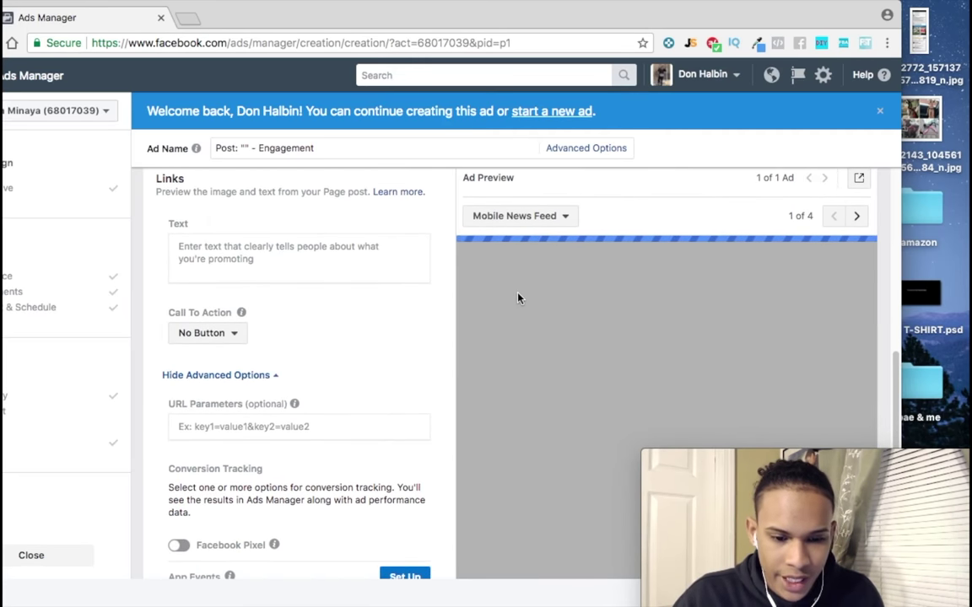
scroll(528, 299, down, 1)
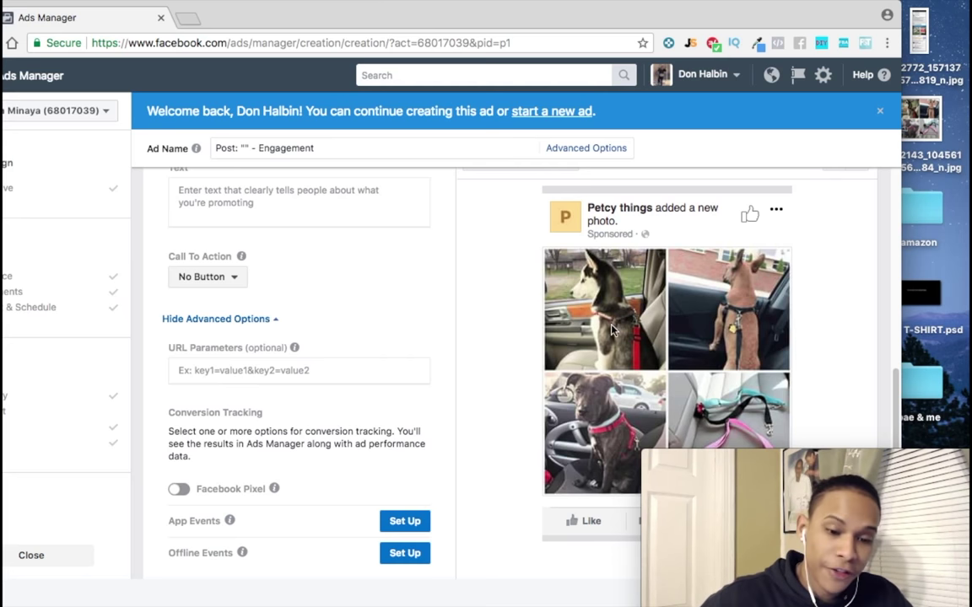
Step: Begin the ad text with "Thousands of dogs die each year in car accidents!", correcting the misspelled words
scroll(305, 299, up, 3)
click(283, 331)
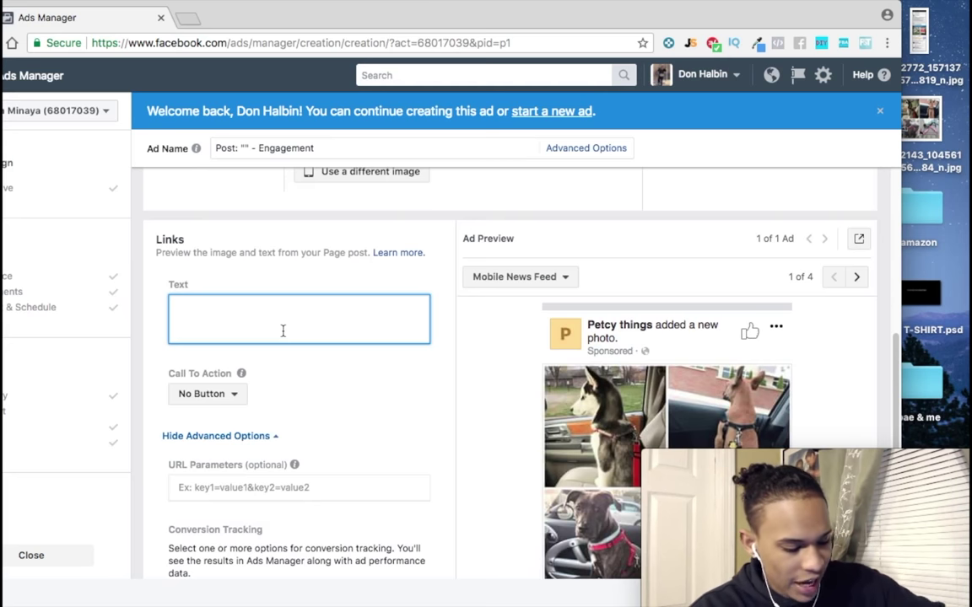
text(Thosands )
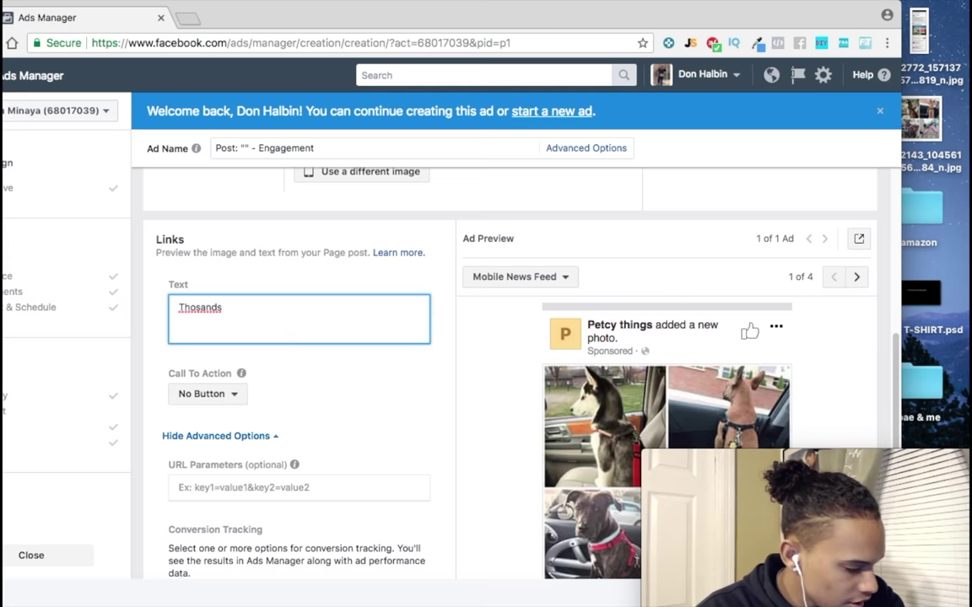
text(of)
key(BackSpace)
key(BackSpace)
key(BackSpace)
key(BackSpace)
key(BackSpace)
key(BackSpace)
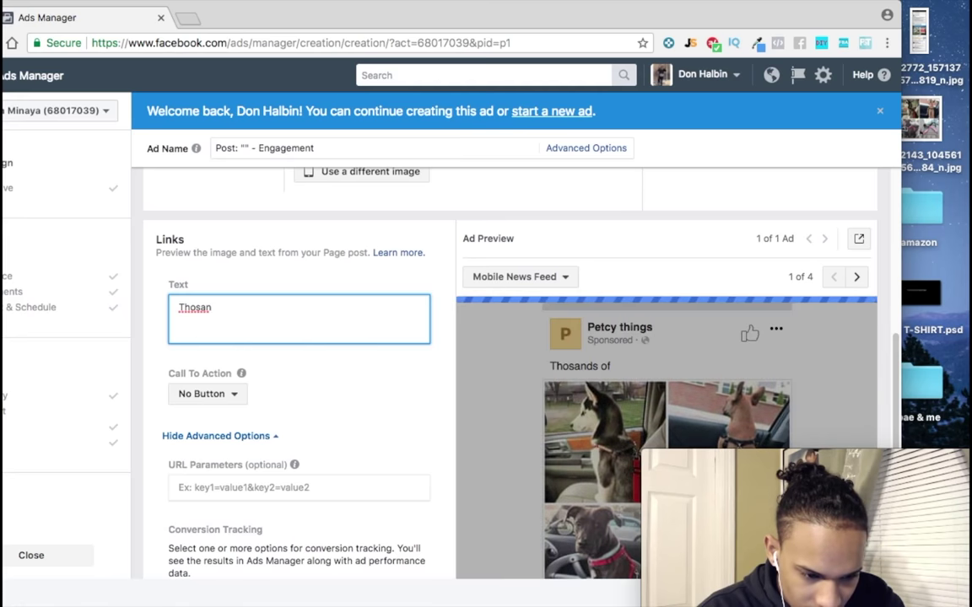
key(BackSpace)
key(BackSpace)
key(BackSpace)
key(BackSpace)
key(BackSpace)
key(BackSpace)
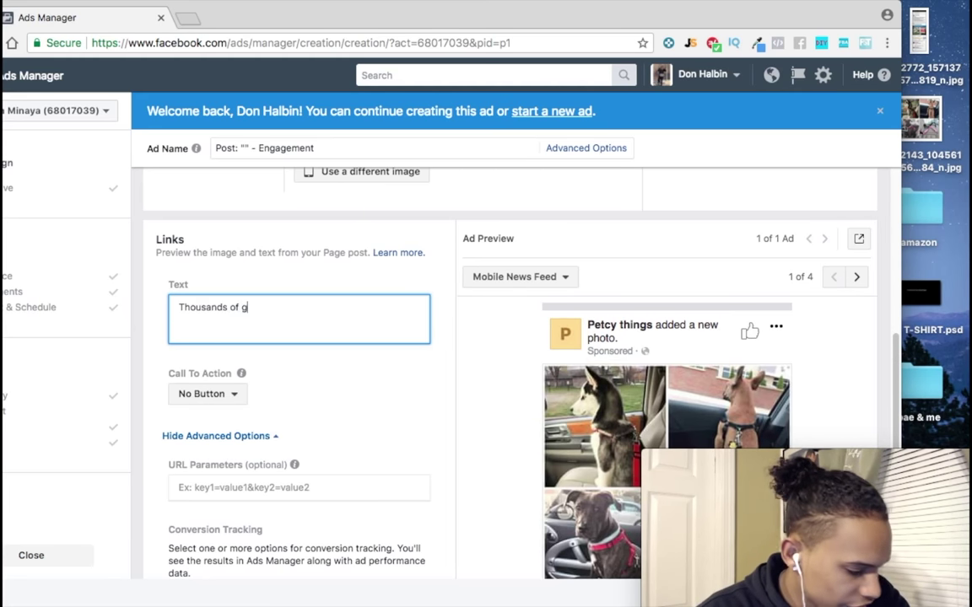
key(BackSpace)
key(BackSpace)
text(dogs)
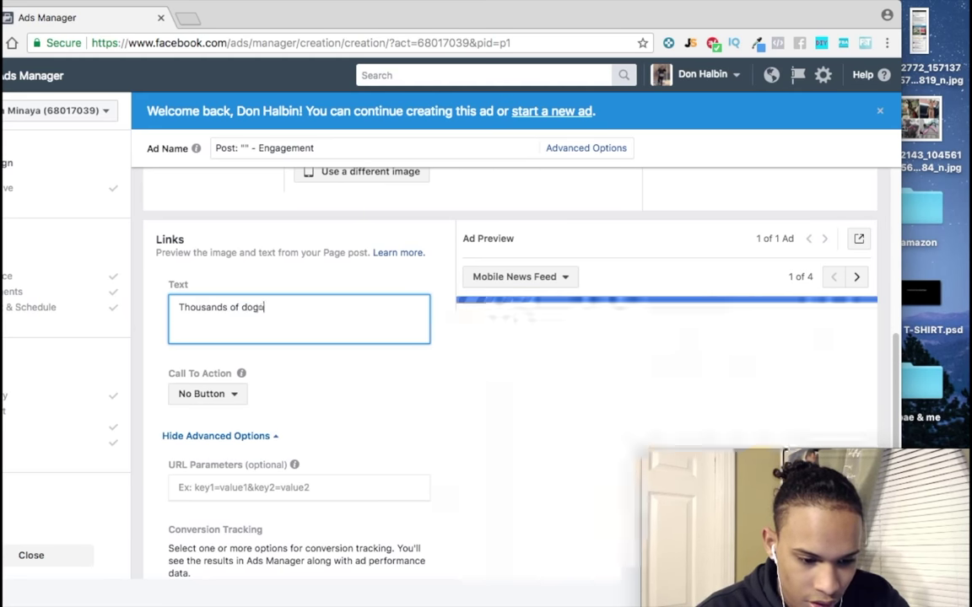
text( die each year in car accidents!)
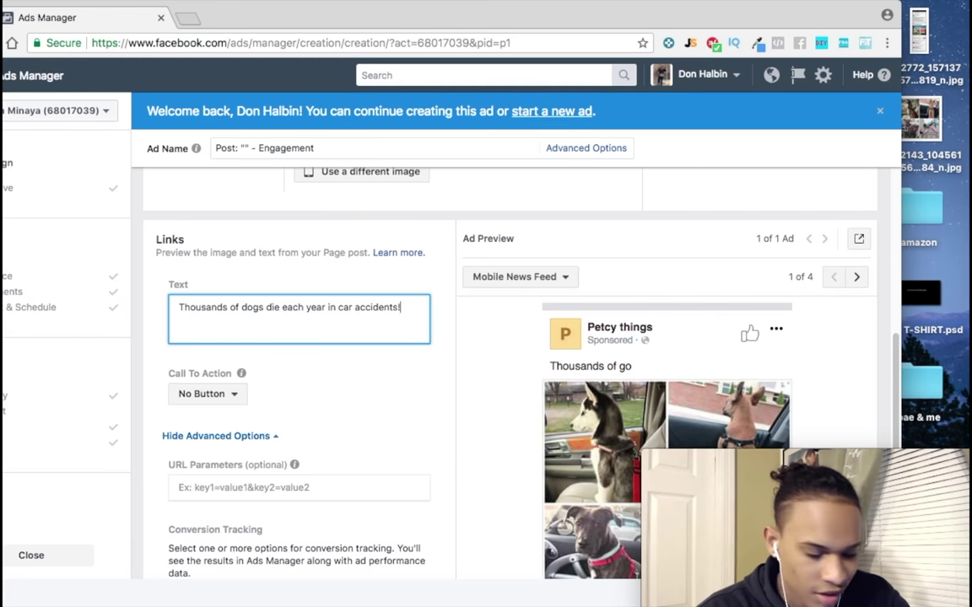
Step: Continue the ad text with "To help keep your dog safe, we're giving away for a LIMITED TIME"
key(Return)
text(To help)
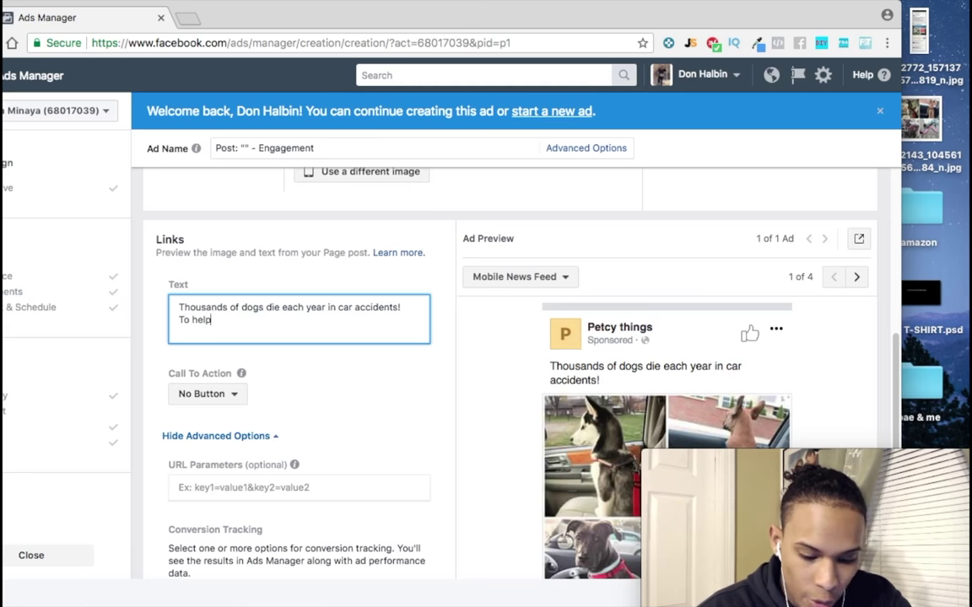
text( keep you)
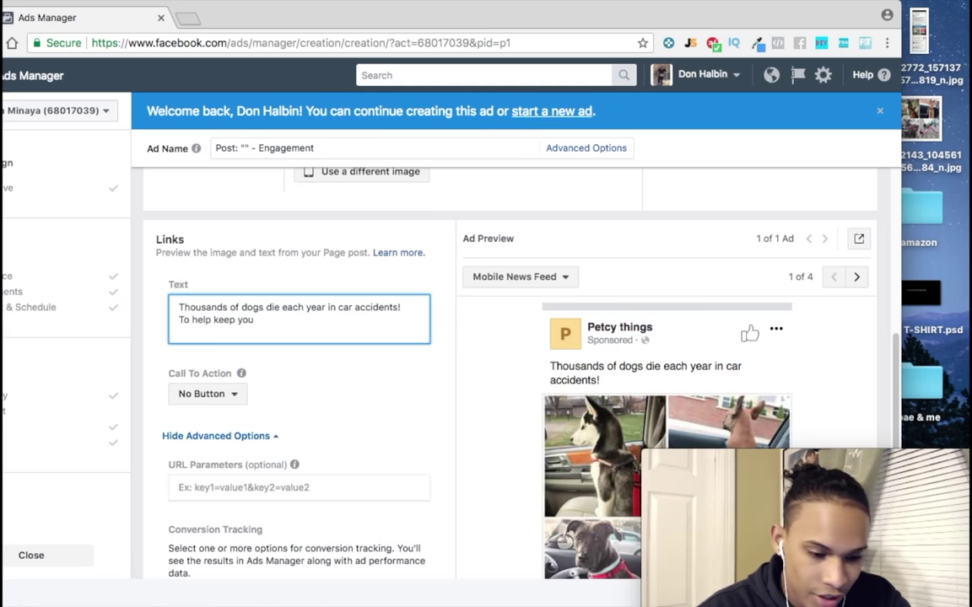
text(r fo)
text(g s)
text(afe, we'r)
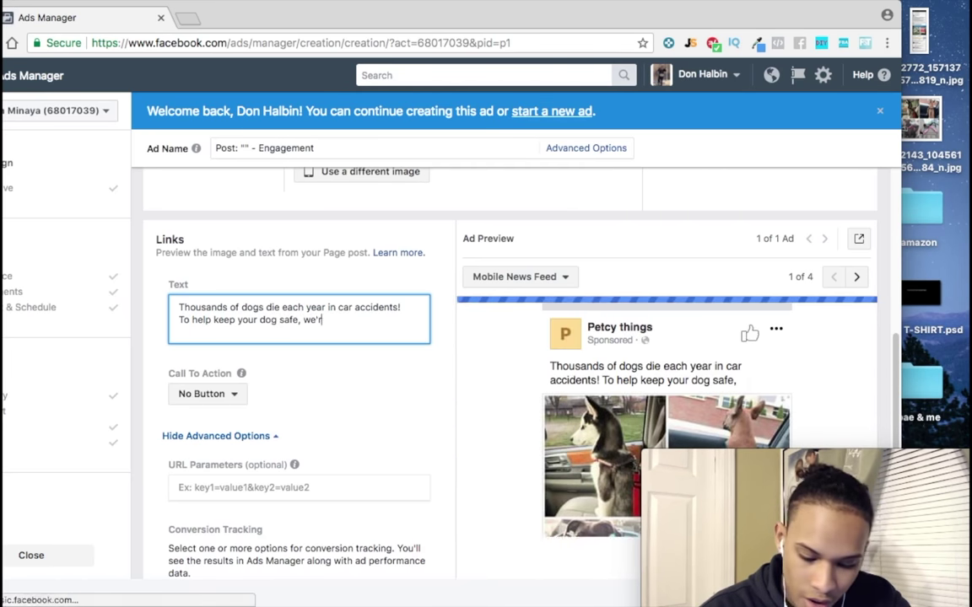
text(e giving away for a L)
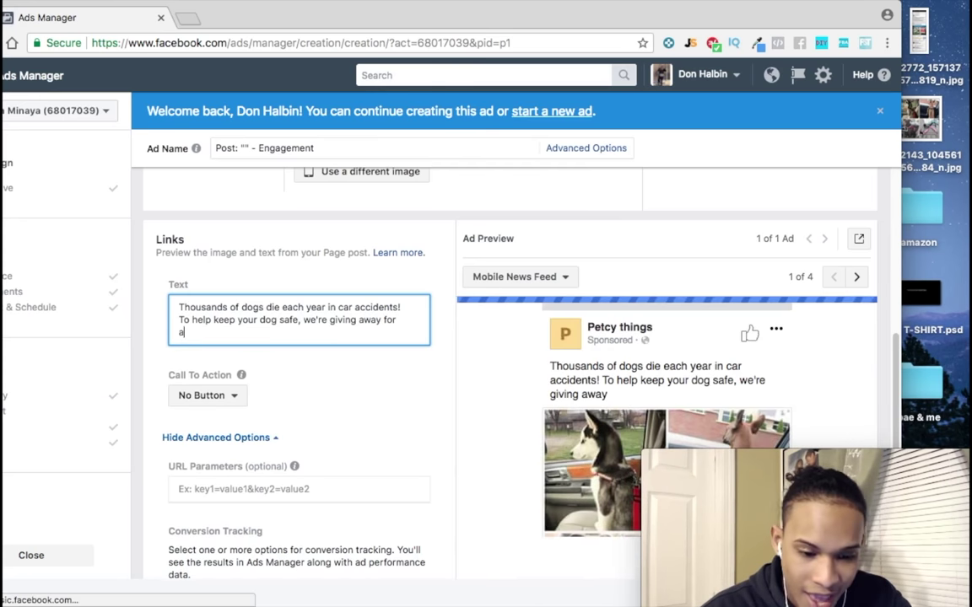
text(IMITED TIME)
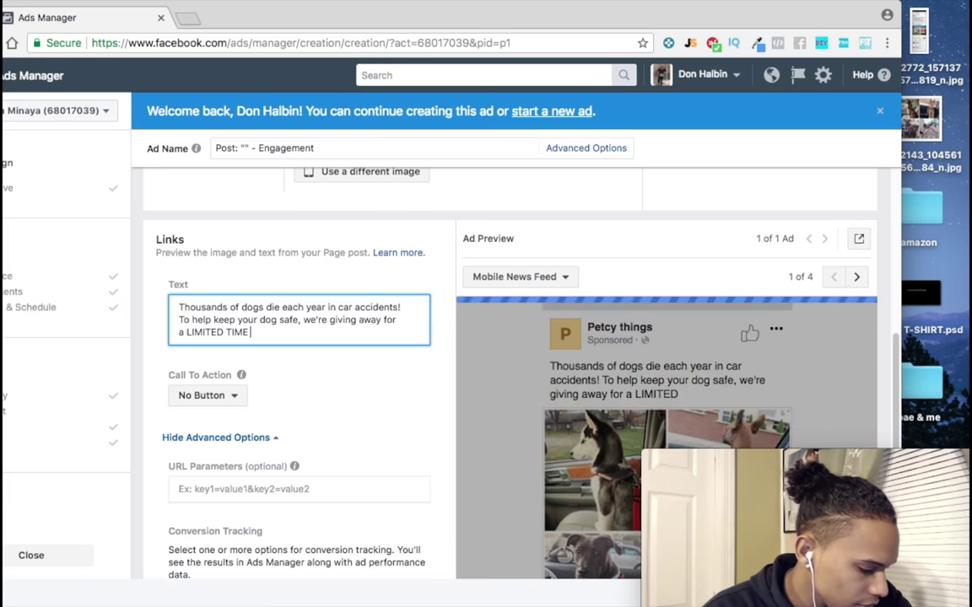
Step: Finish the ad text's sentence with "our best selling premium dog seat bell." and add blank lines below it
text(our best selling premium dog seat)
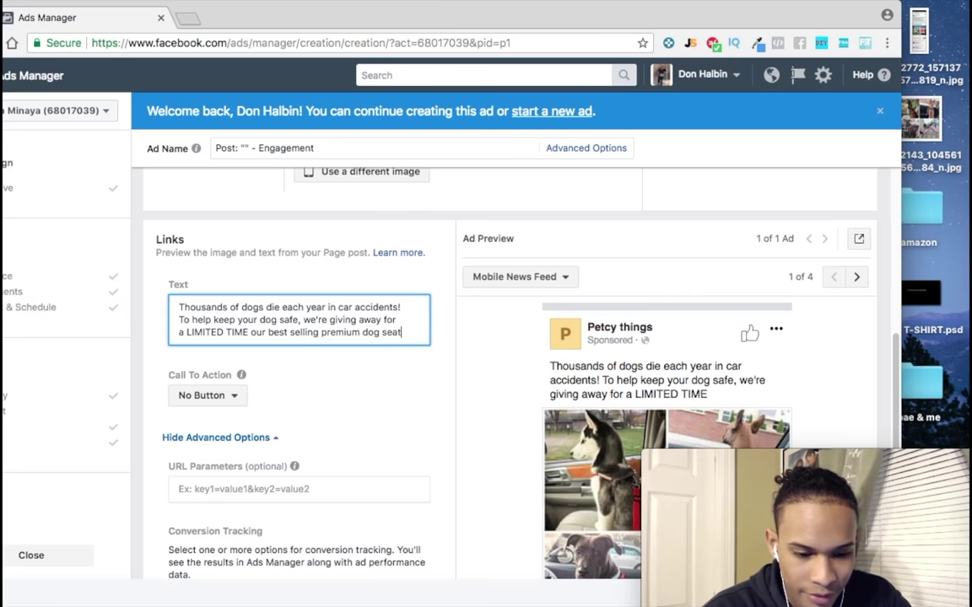
text(b)
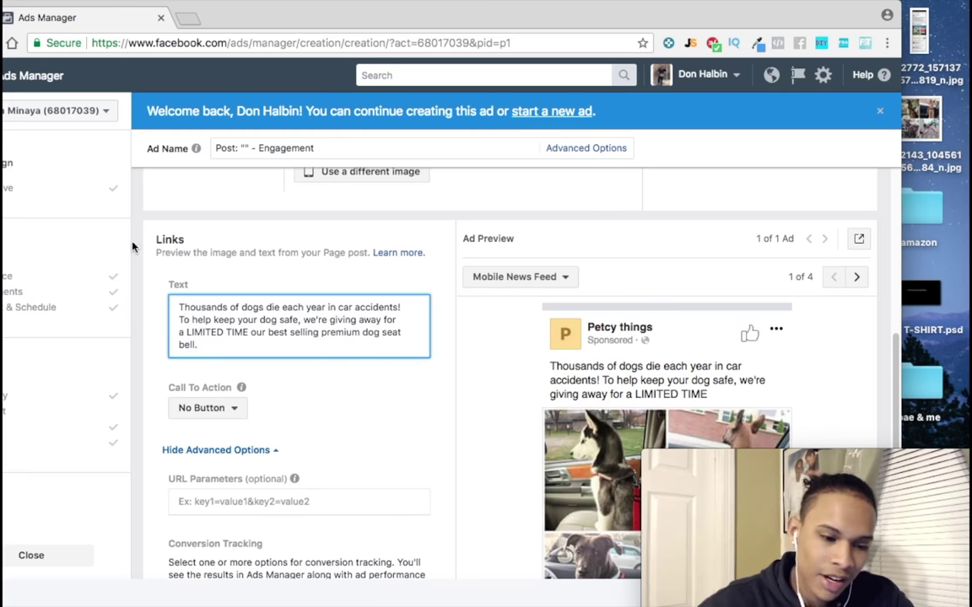
text(ell.)
key(Return)
key(Return)
key(Return)
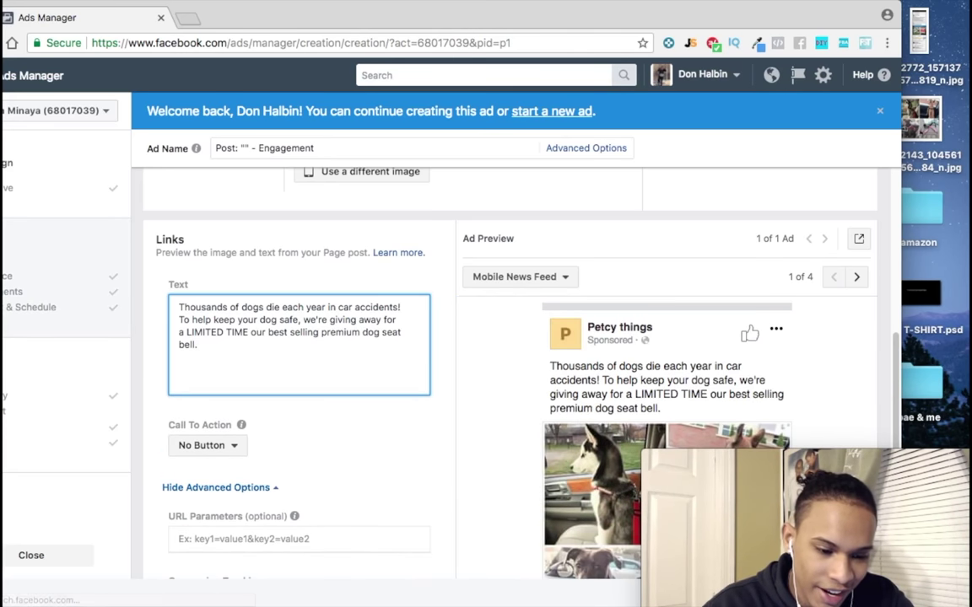
Step: Open Emojipedia's white heavy check mark page in a new browser tab
scroll(239, 210, down, 1)
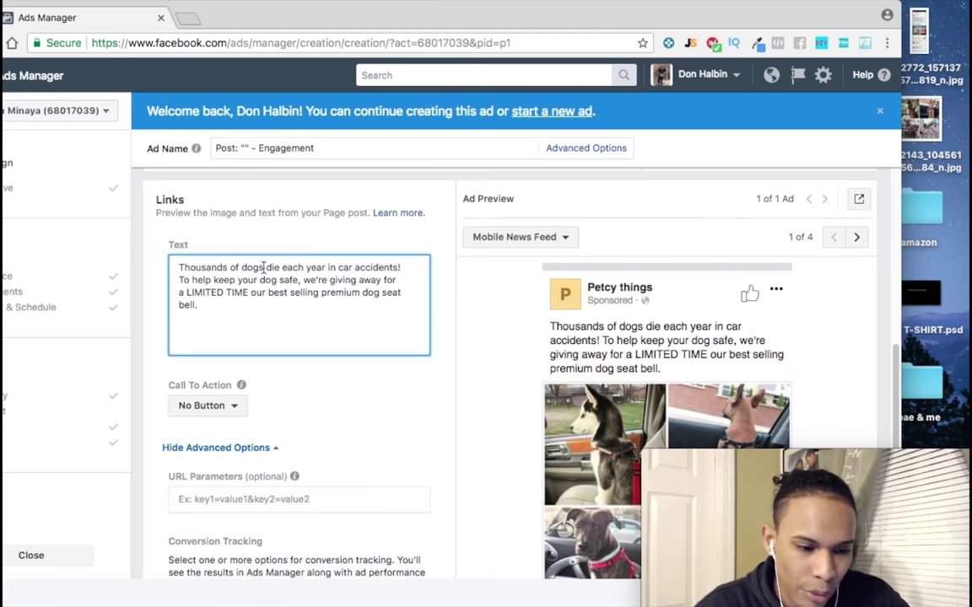
click(188, 18)
text(emok)
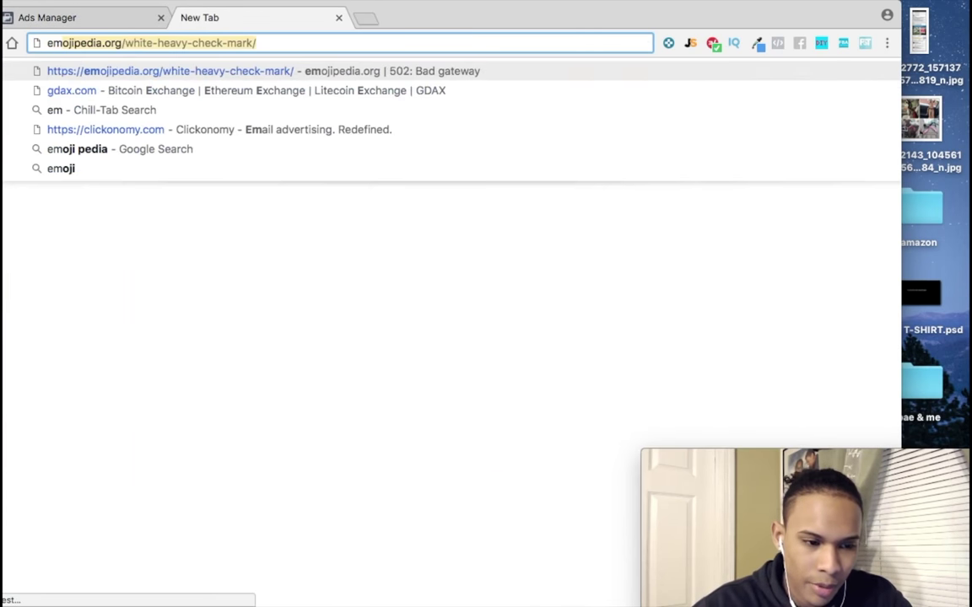
key(BackSpace)
key(Down)
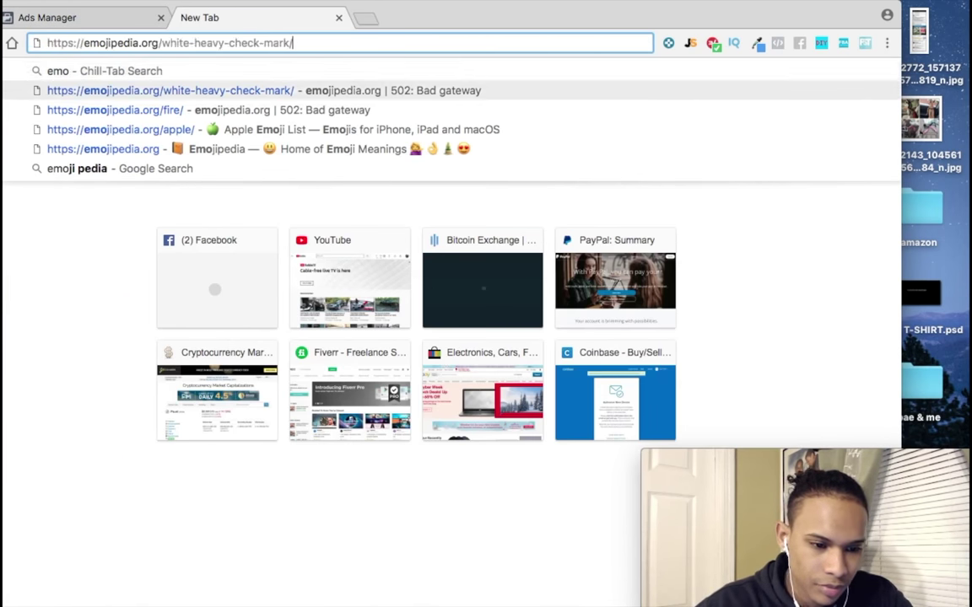
key(Return)
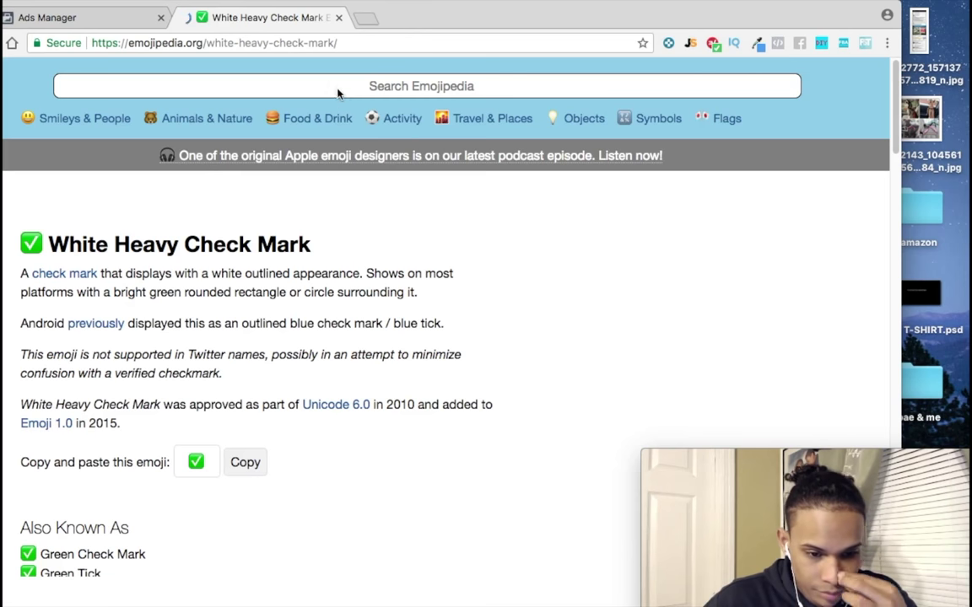
Step: Search Emojipedia for "vehicle" and copy the Oncoming Automobile emoji
click(397, 85)
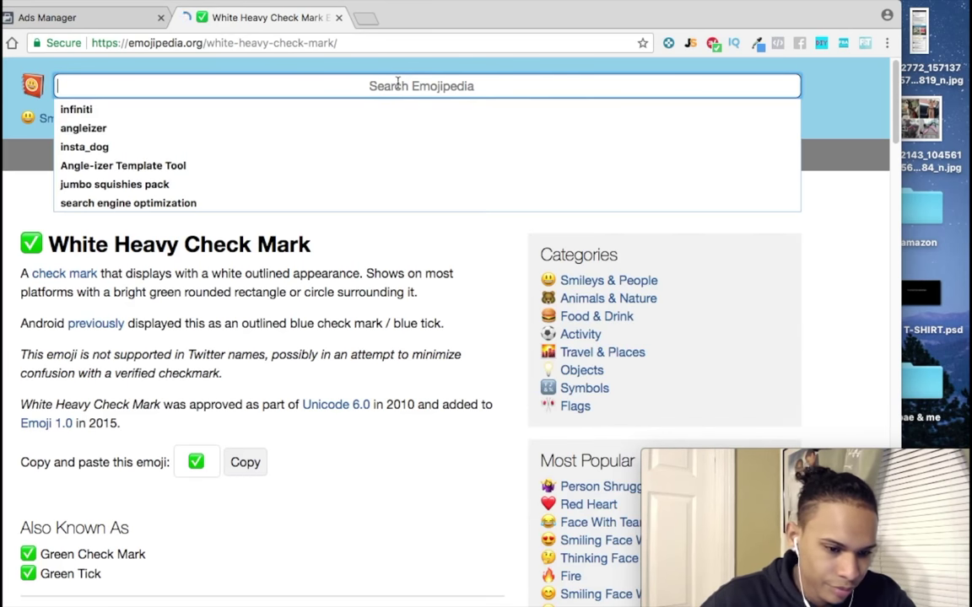
text(veh)
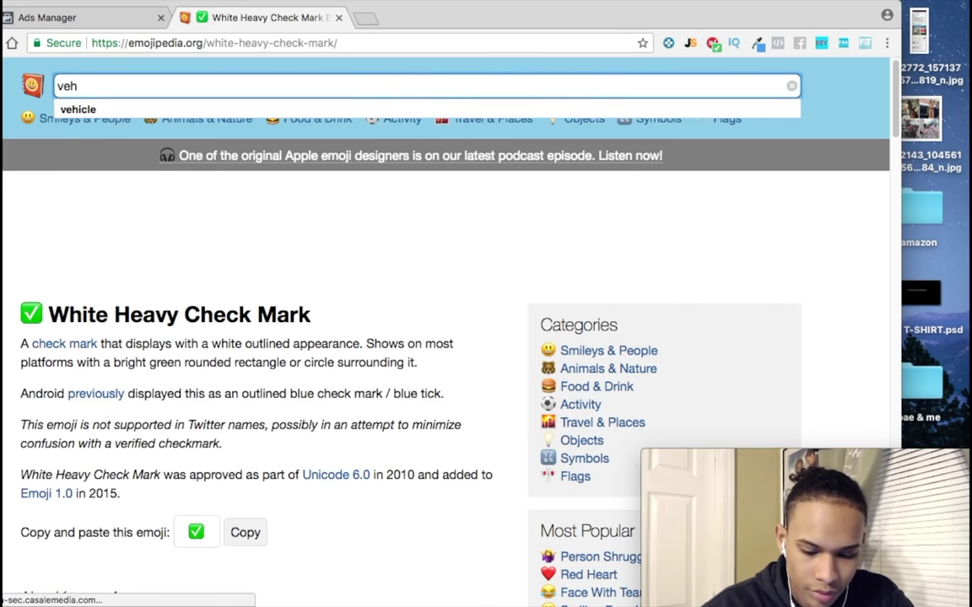
text(icle)
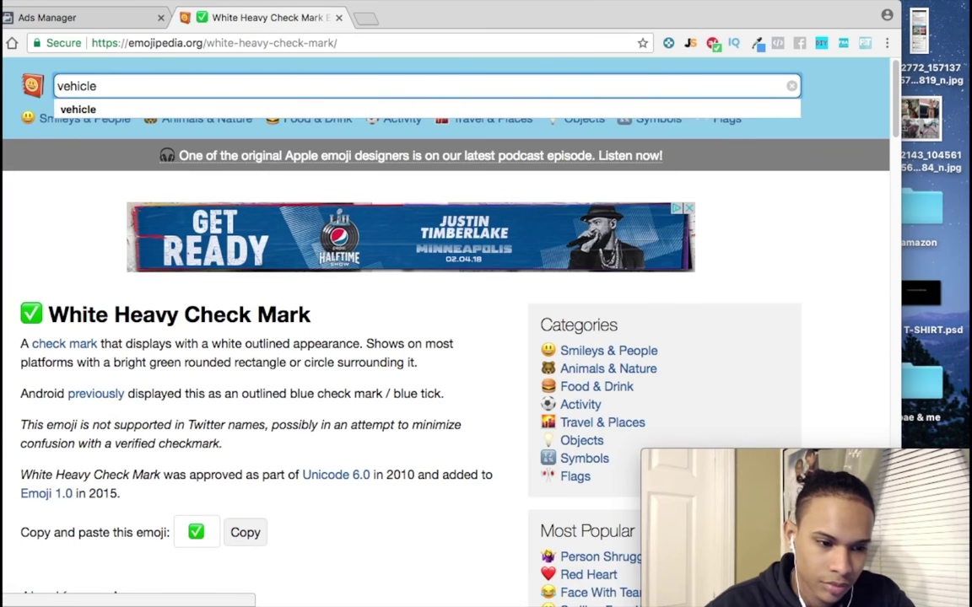
key(Return)
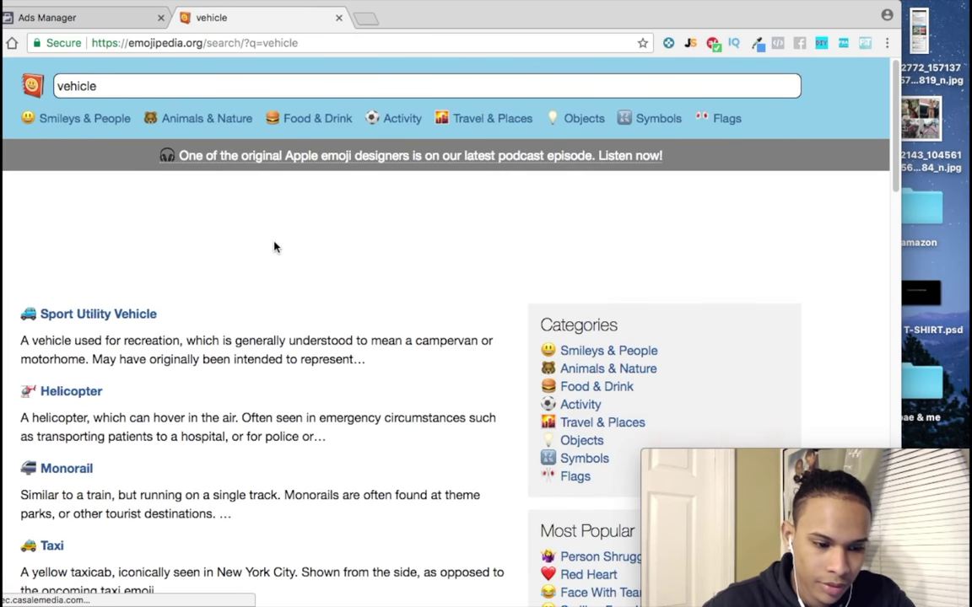
scroll(157, 307, down, 10)
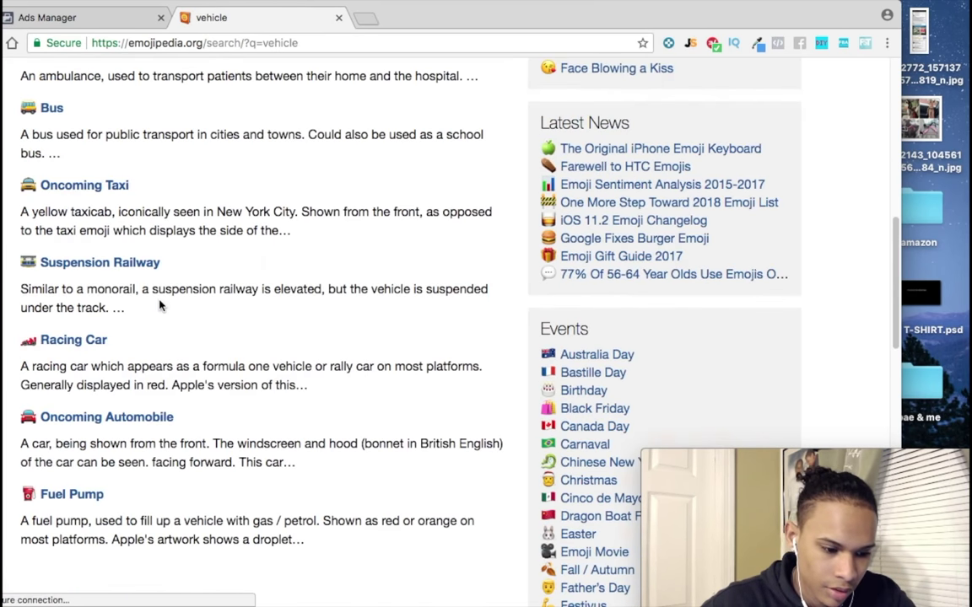
click(97, 417)
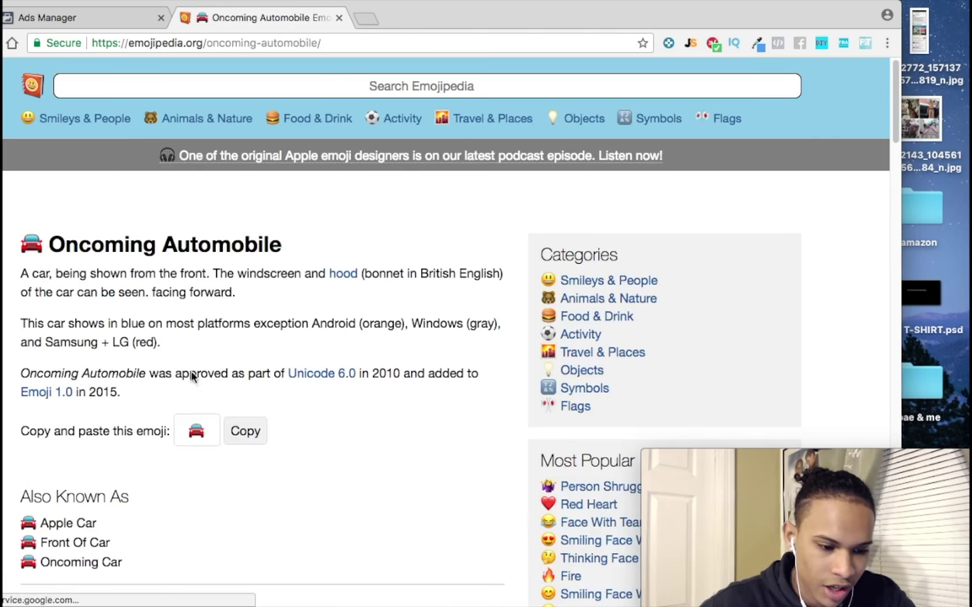
click(246, 501)
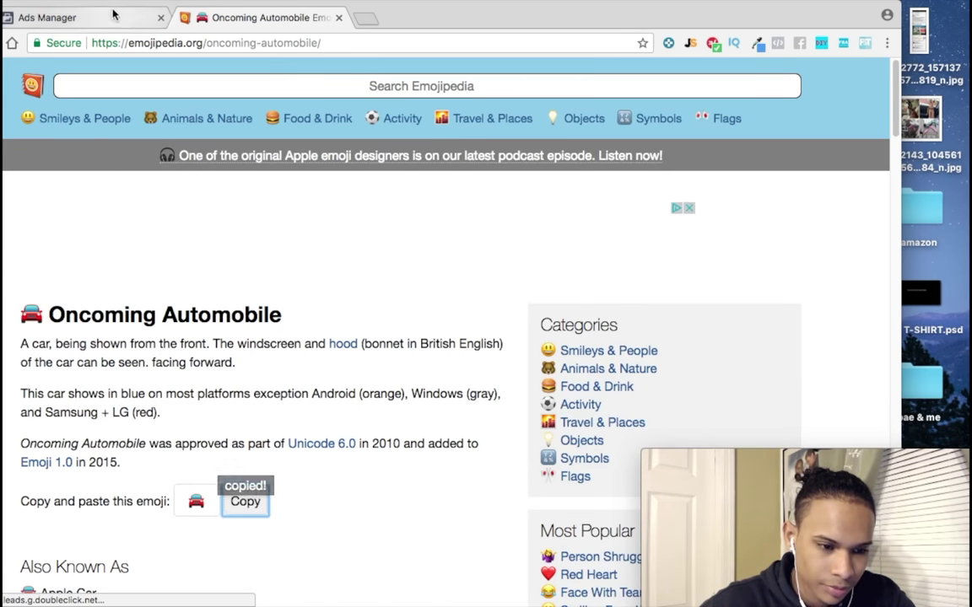
Step: Return to Ads Manager and paste the copied car emoji directly after the word "accidents" in the ad text
click(113, 14)
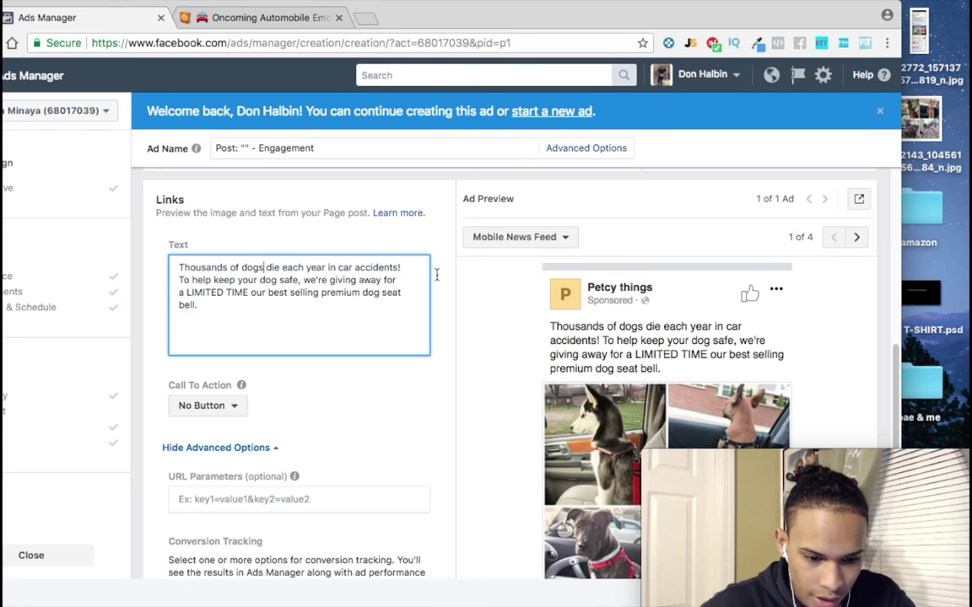
click(404, 270)
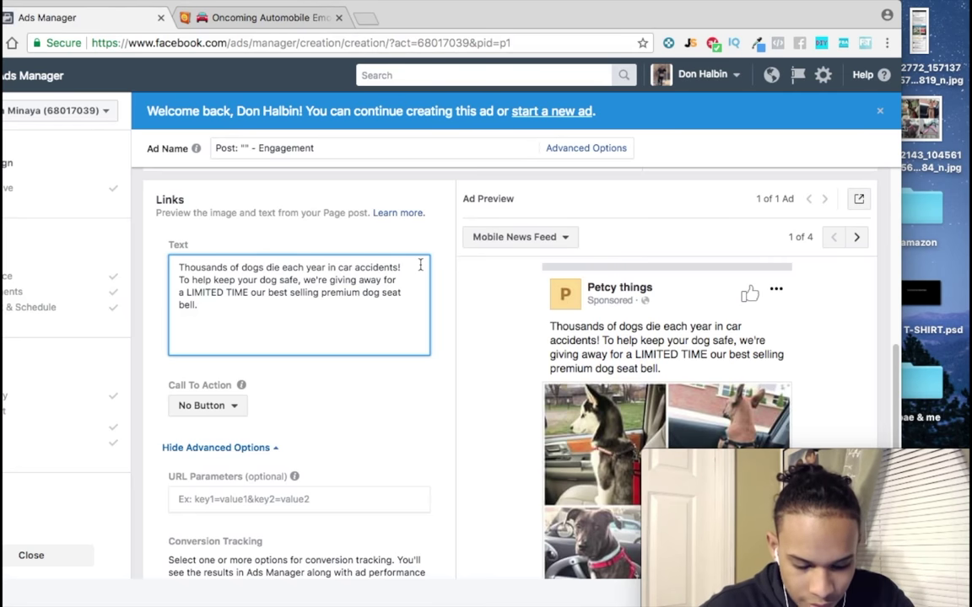
key(super+v)
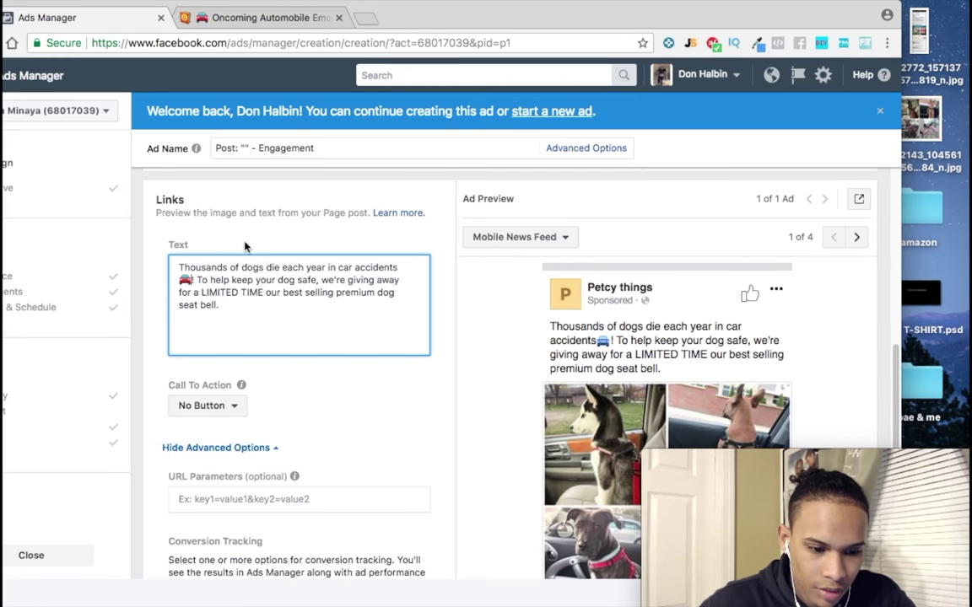
Step: Switch to Emojipedia, search for "dog" and copy the Dog Face emoji
click(228, 19)
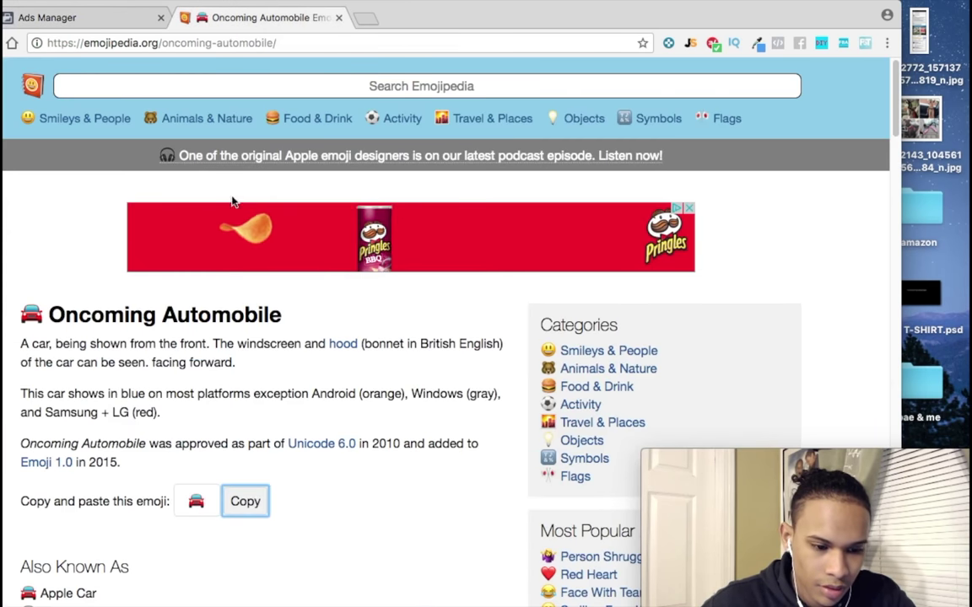
click(232, 84)
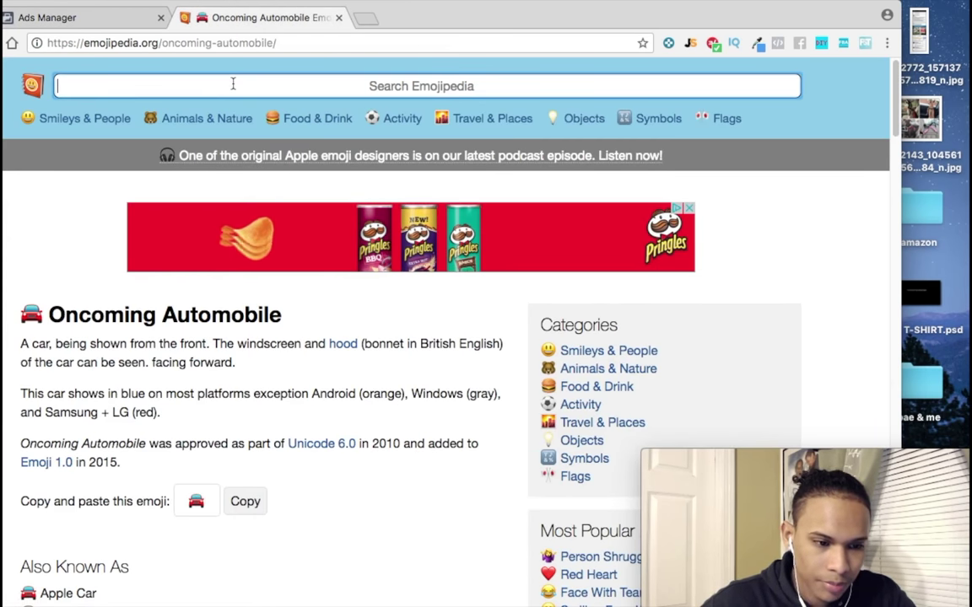
text(dog)
key(Return)
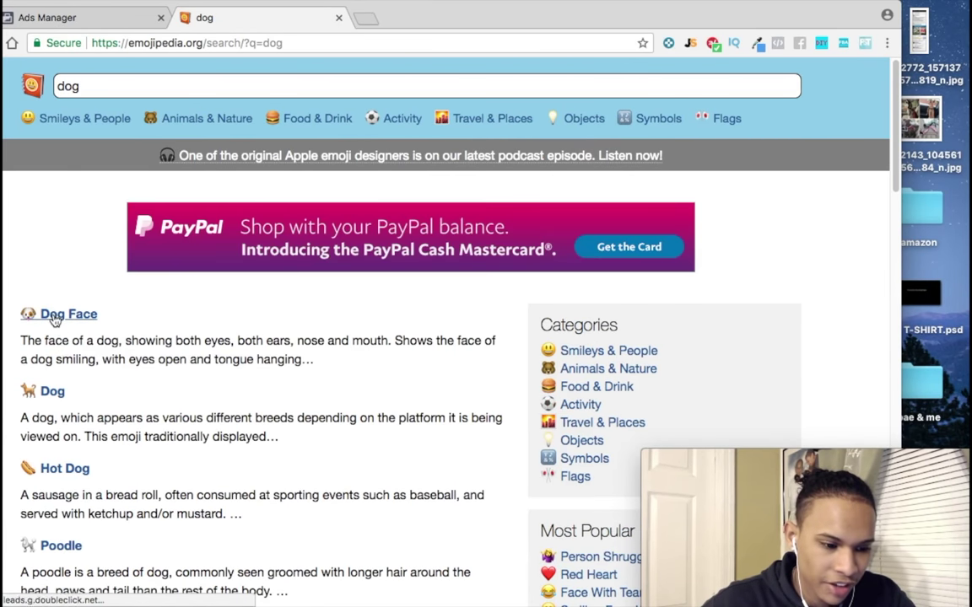
click(54, 315)
click(244, 479)
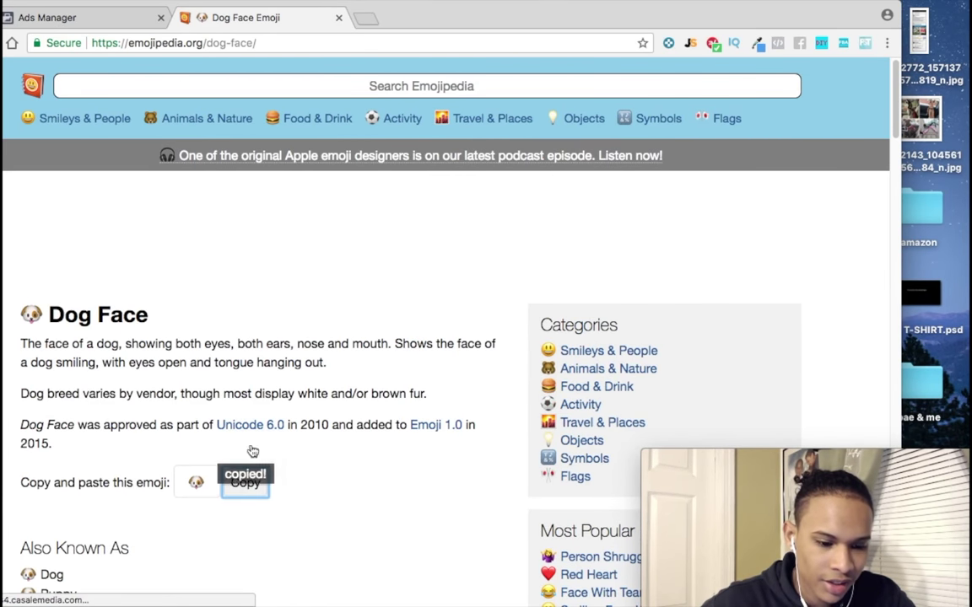
Step: Return to Ads Manager and paste the copied dog emoji directly after "premium dog" in the ad text
click(127, 17)
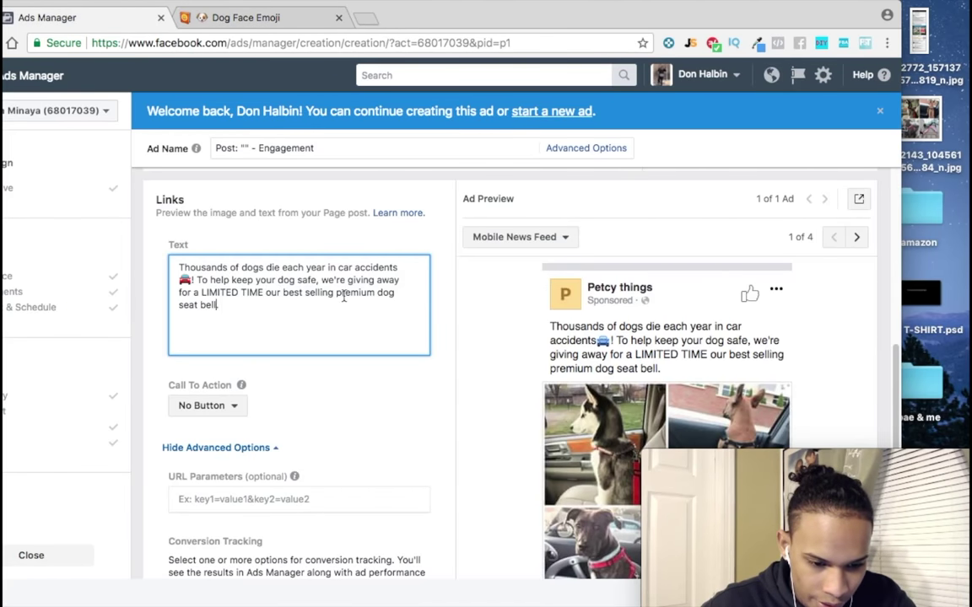
click(400, 295)
key(super+v)
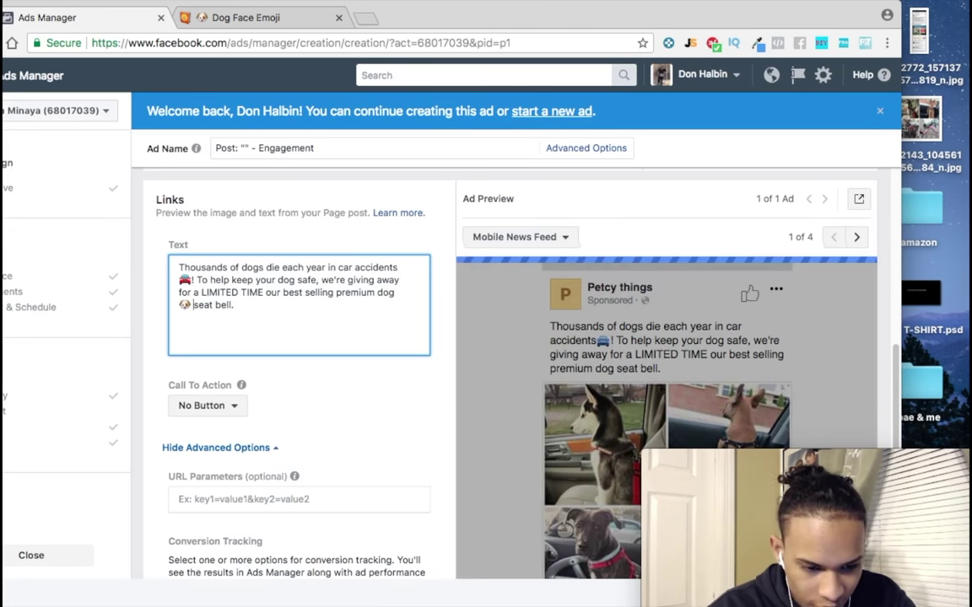
Step: Add a blank line below the ad's sentence, followed by the line "Check it out --->"
key(Return)
key(Return)
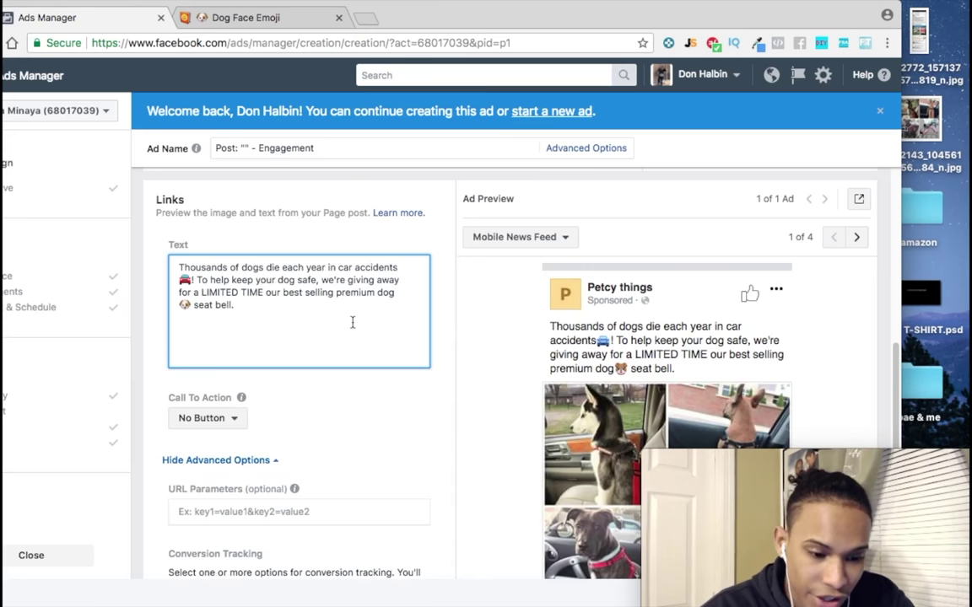
text(Check it out)
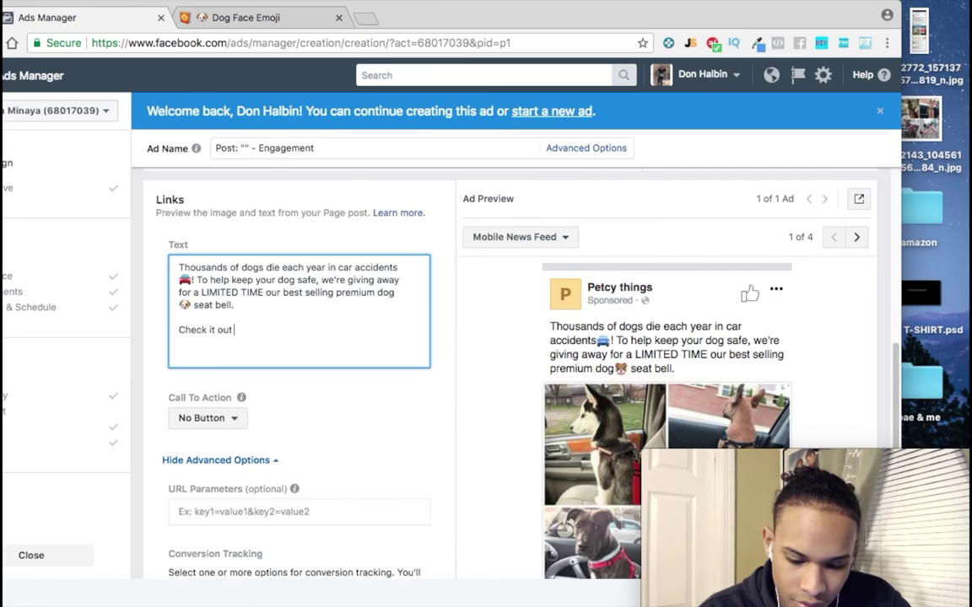
text( ---)
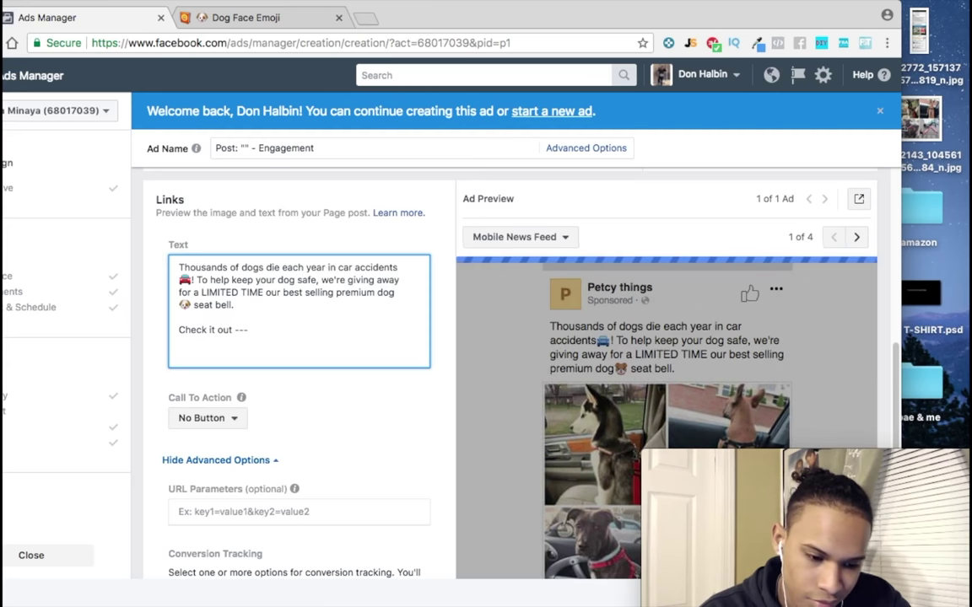
text(>)
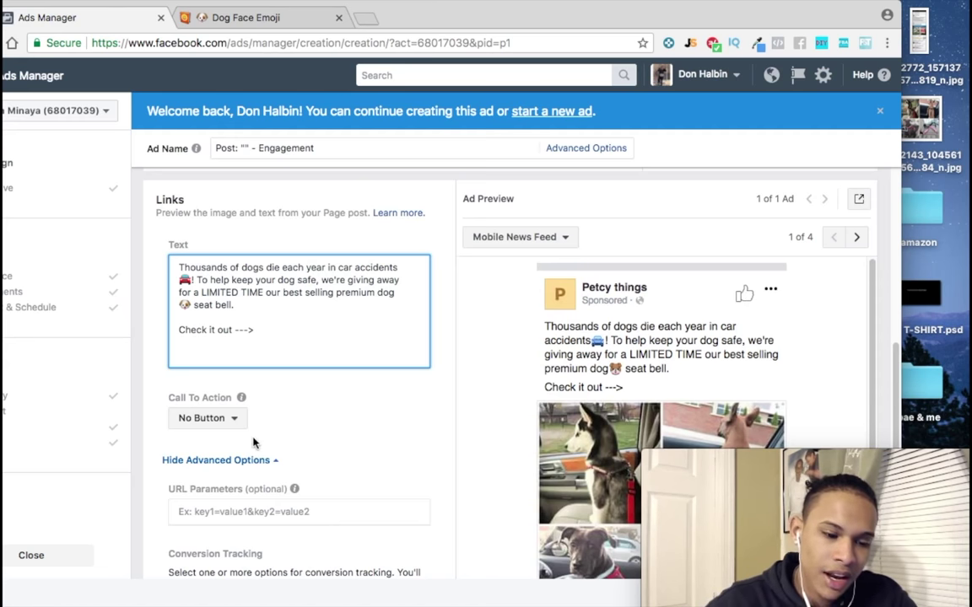
Step: Set the ad's call to action to Shop Now
scroll(250, 442, down, 5)
click(233, 223)
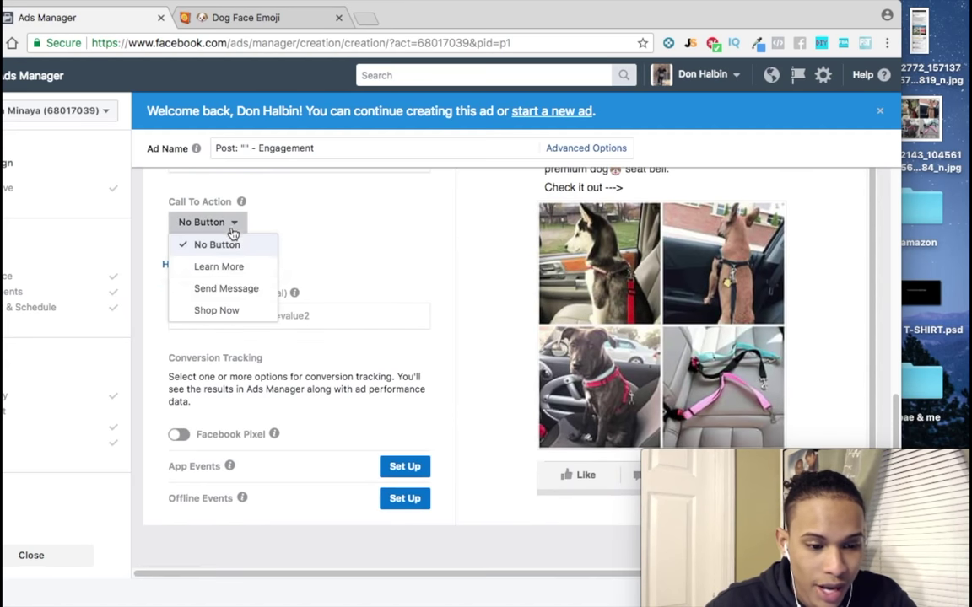
click(230, 313)
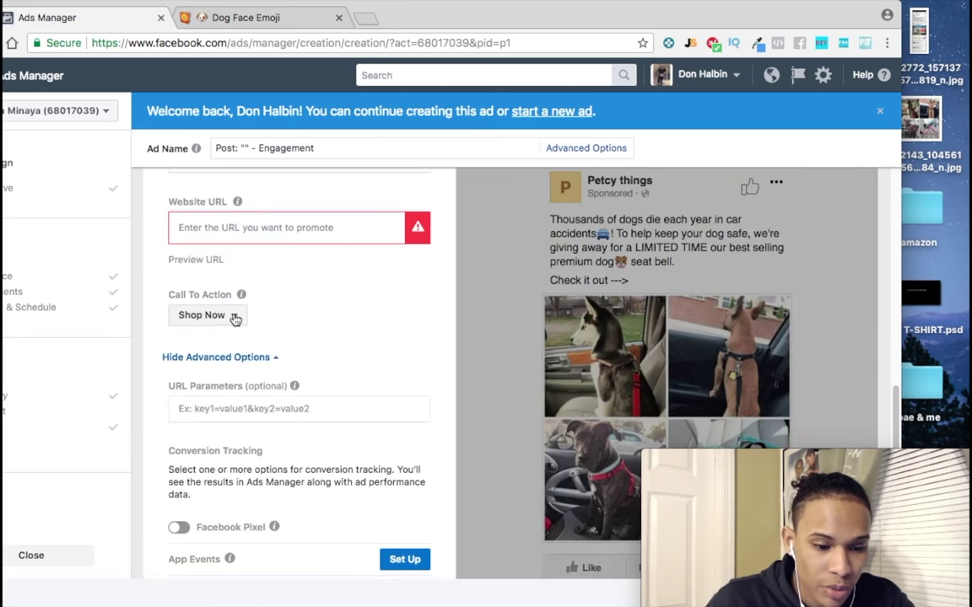
Step: Fill in the ad's website URL with the suggested YouTube channel link
click(266, 227)
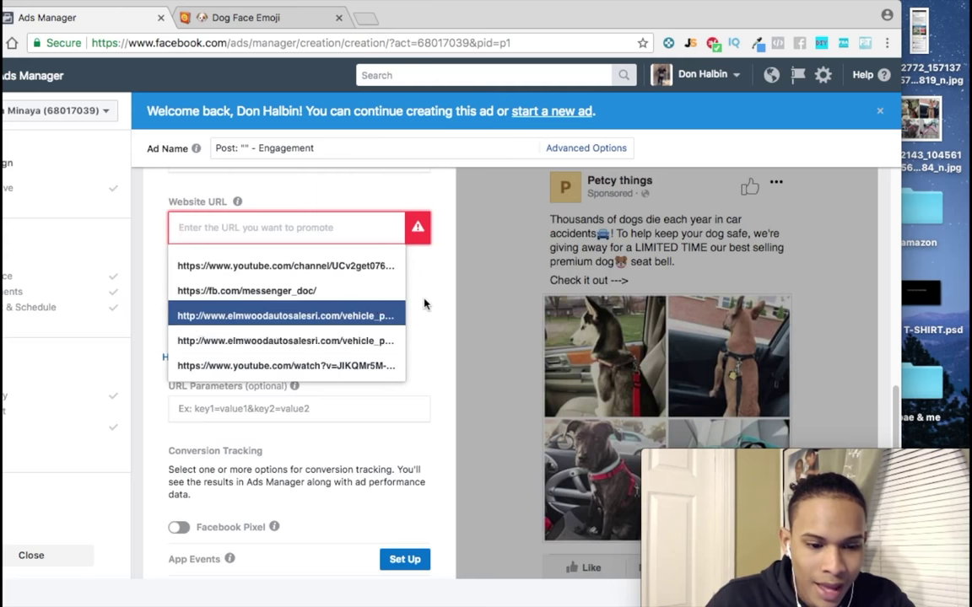
click(425, 303)
click(321, 224)
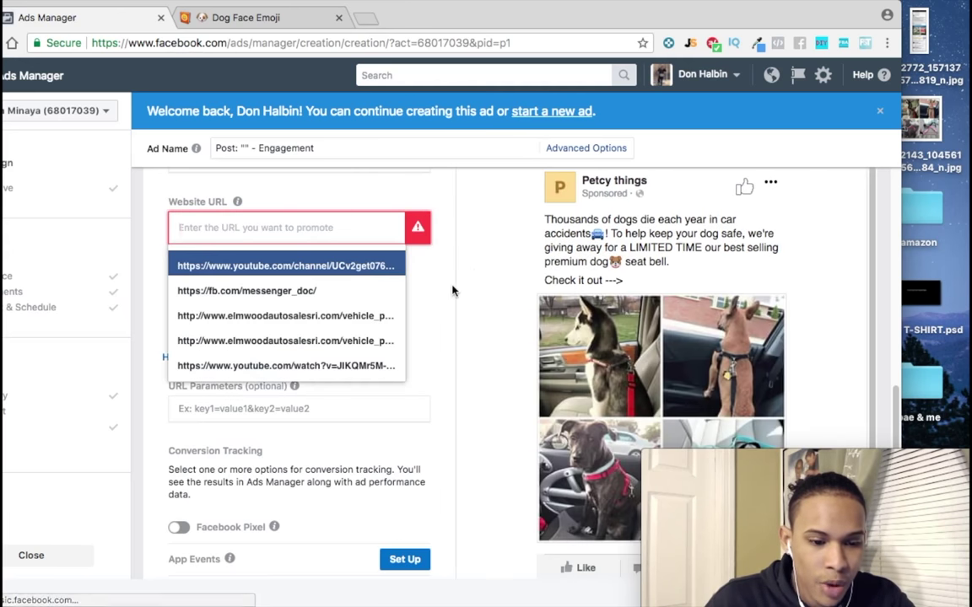
click(453, 291)
scroll(392, 316, up, 2)
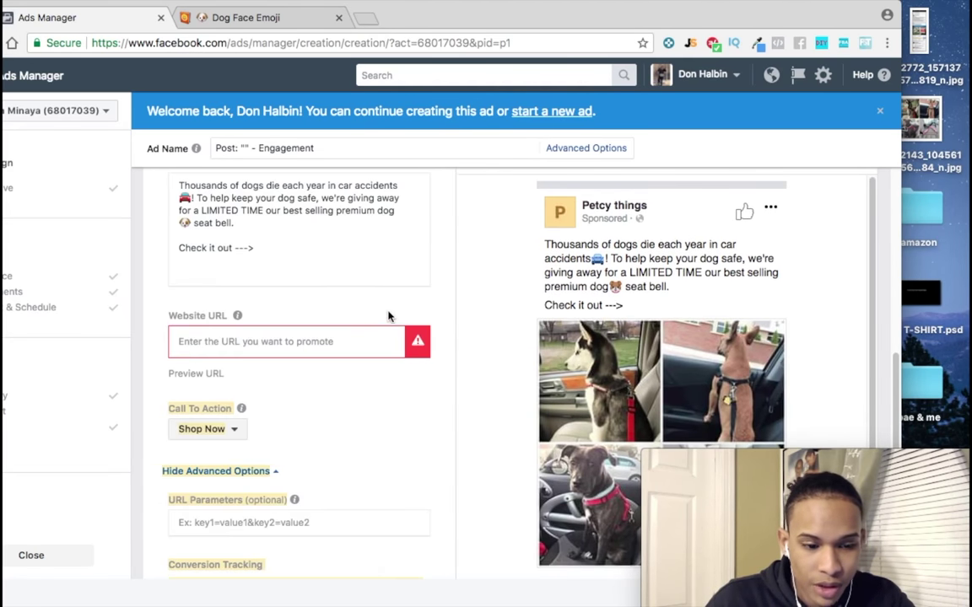
click(345, 347)
click(372, 377)
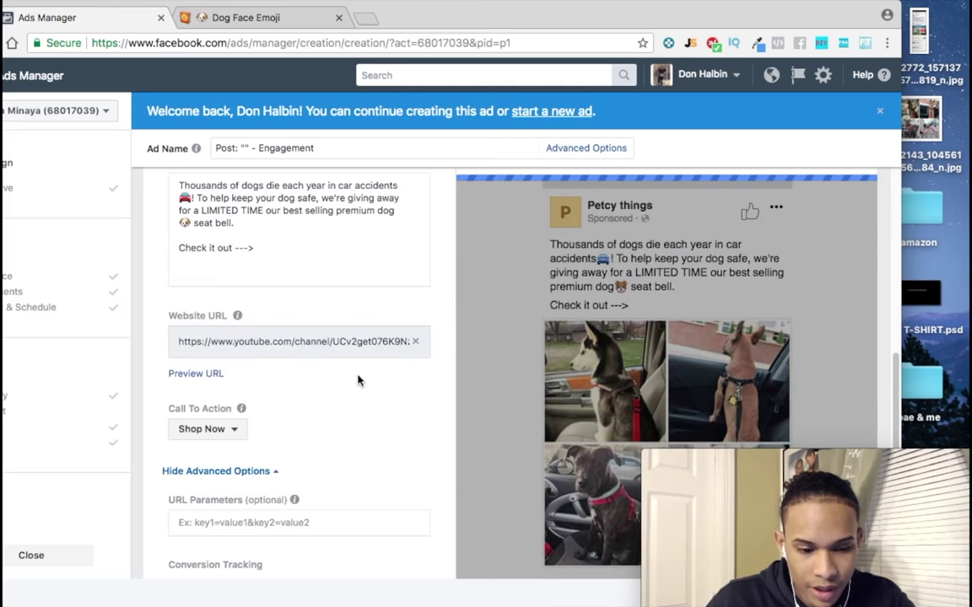
Step: Examine the completed ad preview and the review and confirmation options at the end of the ad form
scroll(356, 382, down, 3)
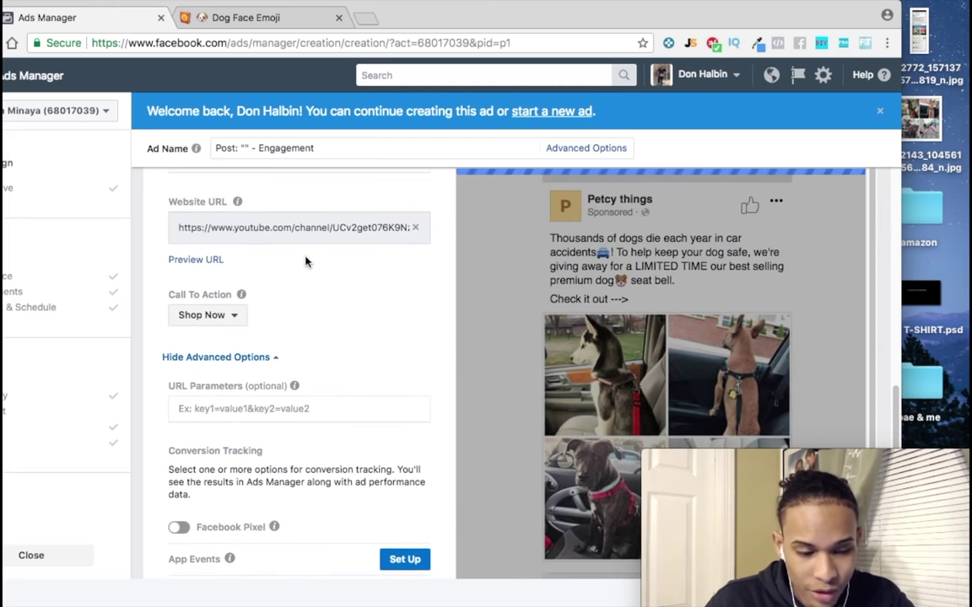
scroll(321, 321, down, 5)
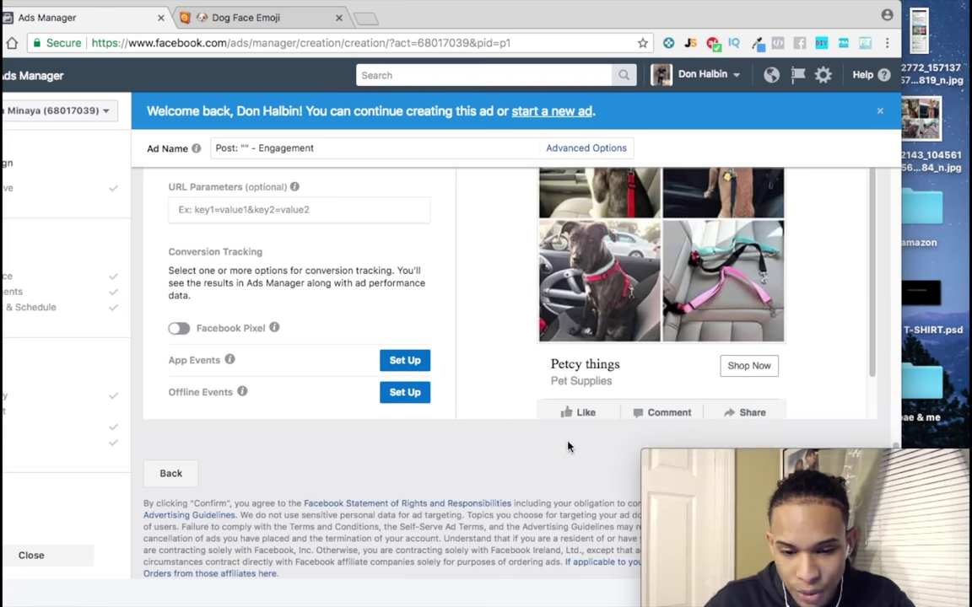
drag(699, 468, 755, 550)
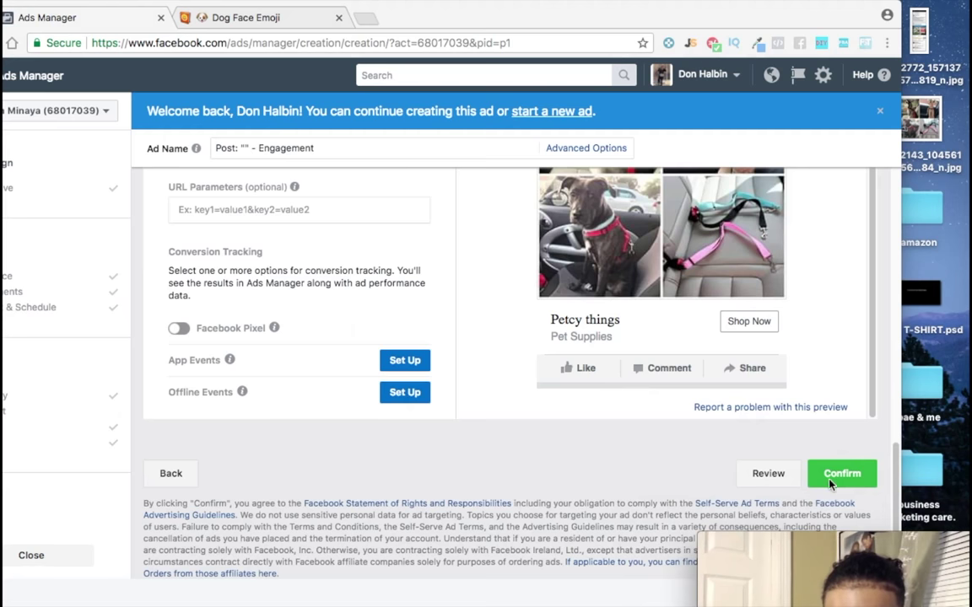
drag(831, 538, 769, 414)
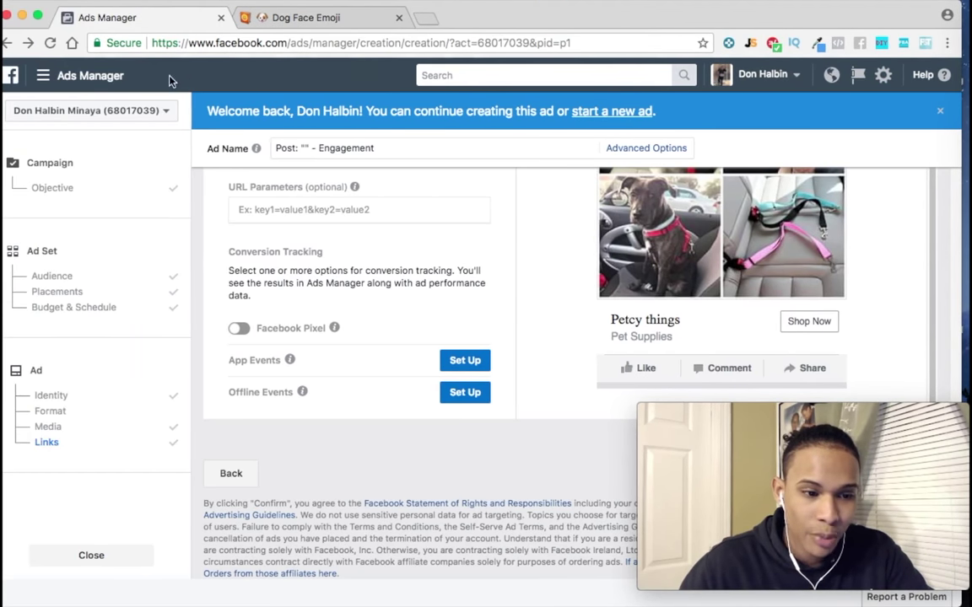
Step: Leave the ad form without saving, go to Billing and open the ad account's payment settings to view its payment method
click(84, 75)
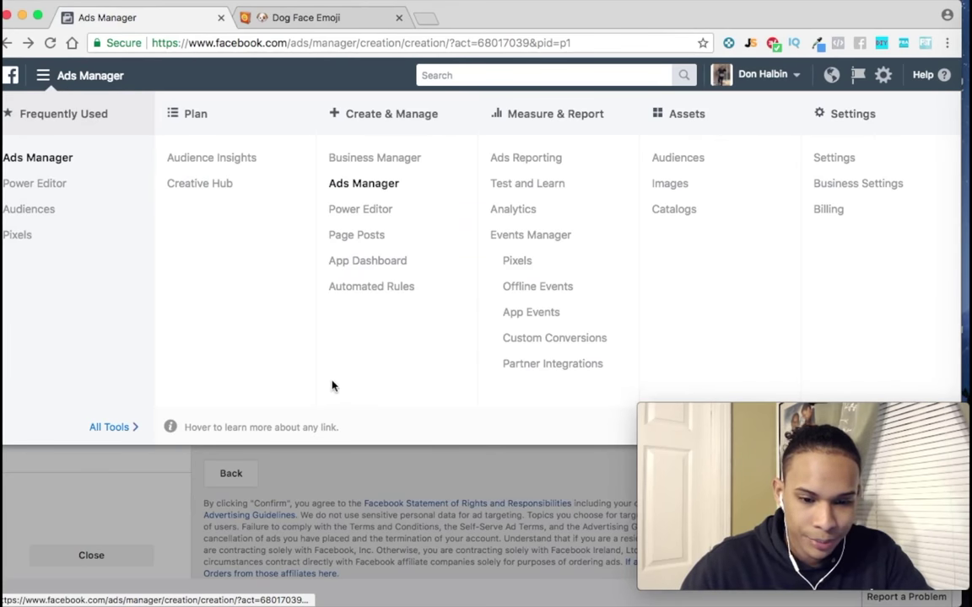
click(823, 218)
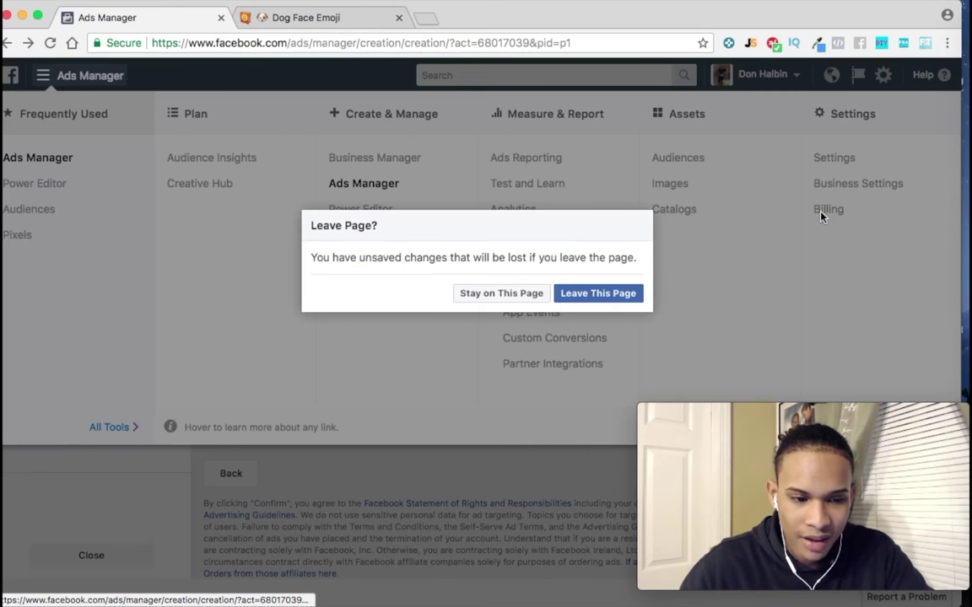
click(607, 295)
click(611, 316)
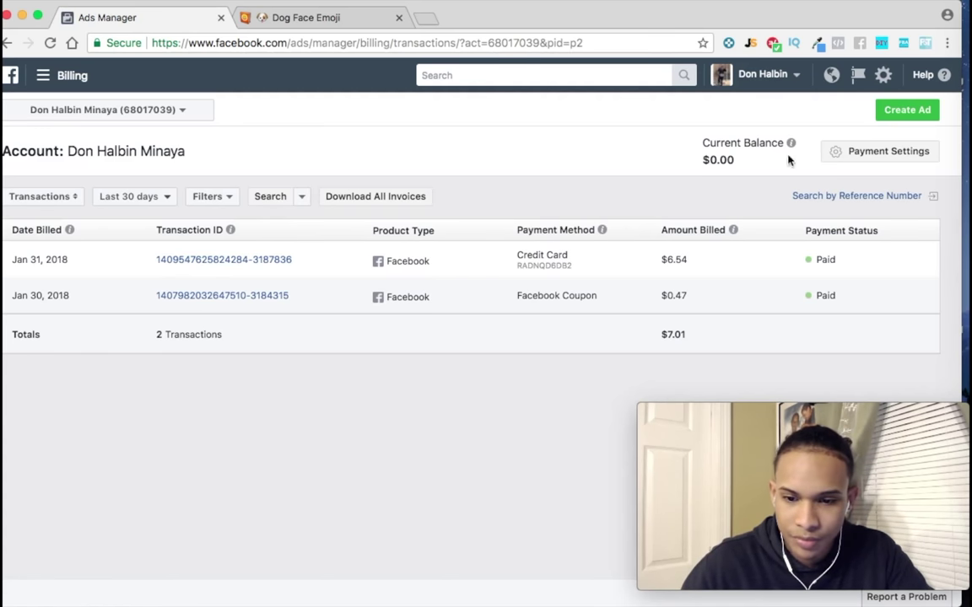
click(849, 160)
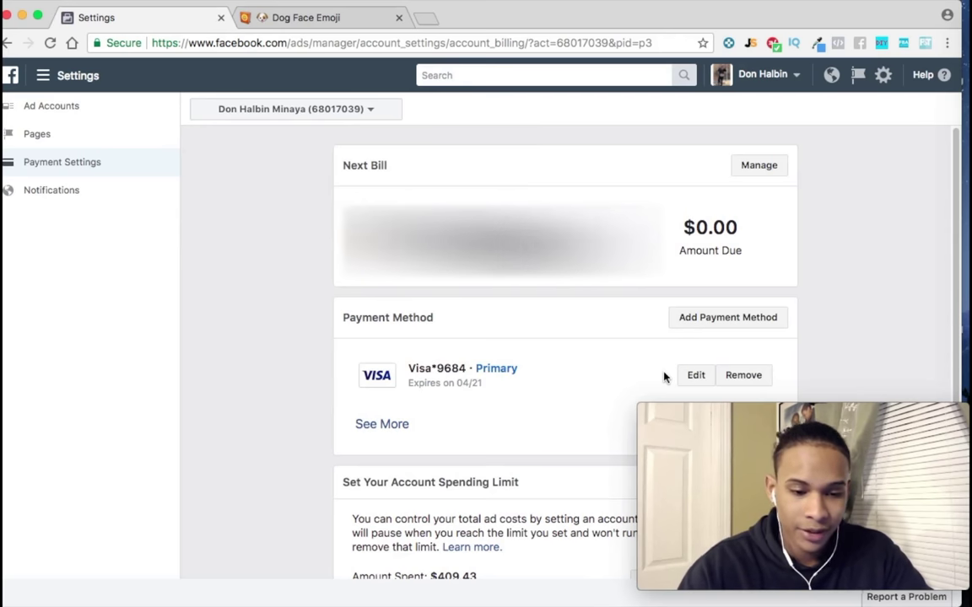
click(6, 42)
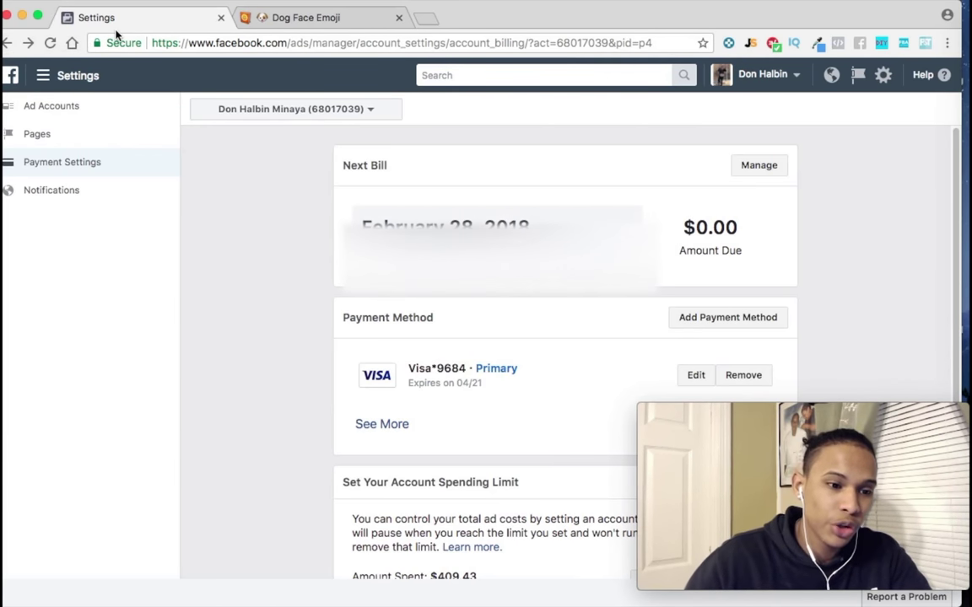